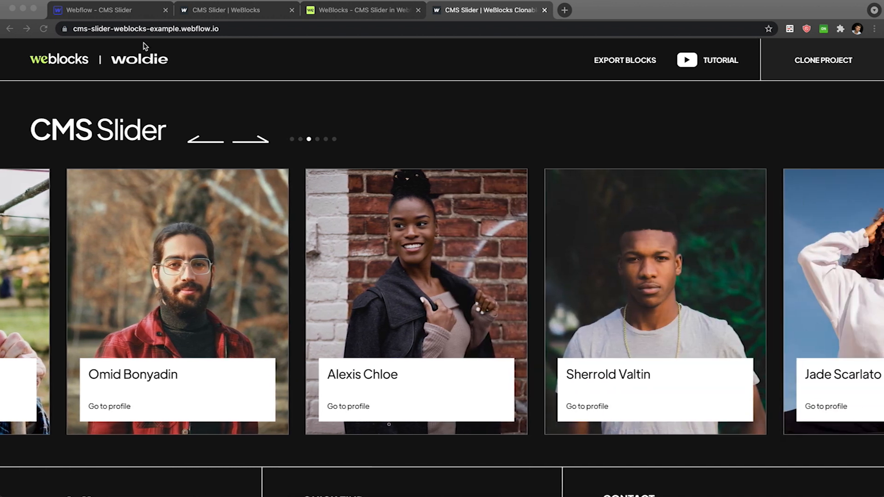
Open the Teams CMS collection in the Webflow designer to review its items.
left_click(111, 10)
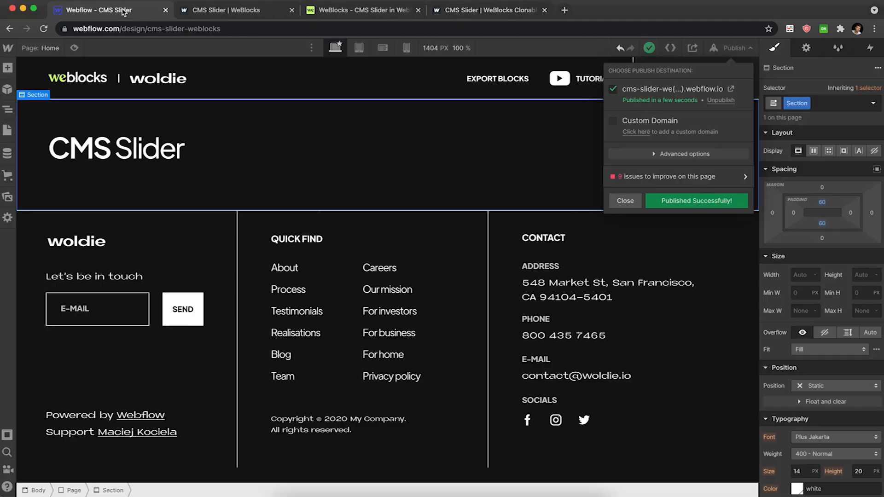
left_click(7, 152)
left_click(88, 97)
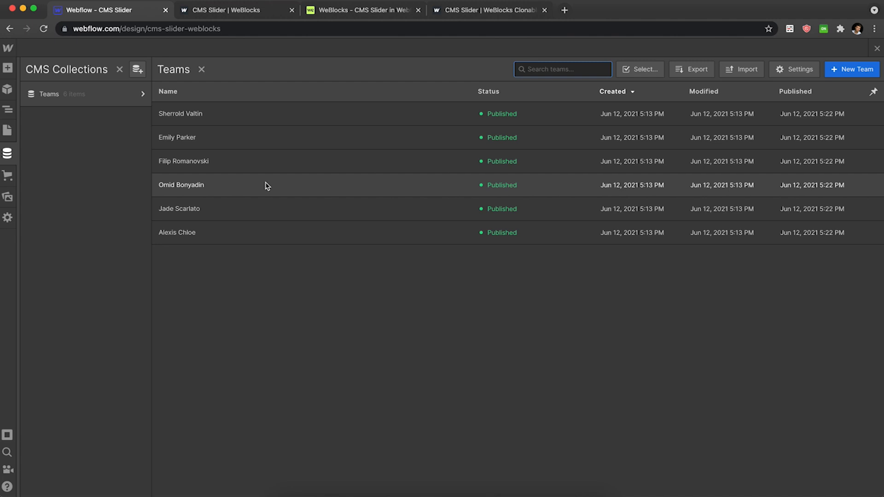
Preview the finished example CMS slider, dragging the cards and stepping through them with the arrows and dots.
left_click(258, 11)
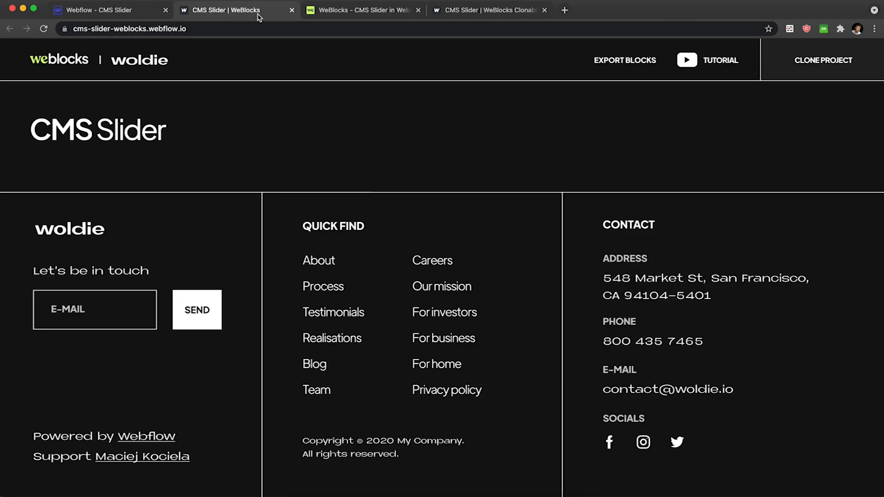
left_click(464, 14)
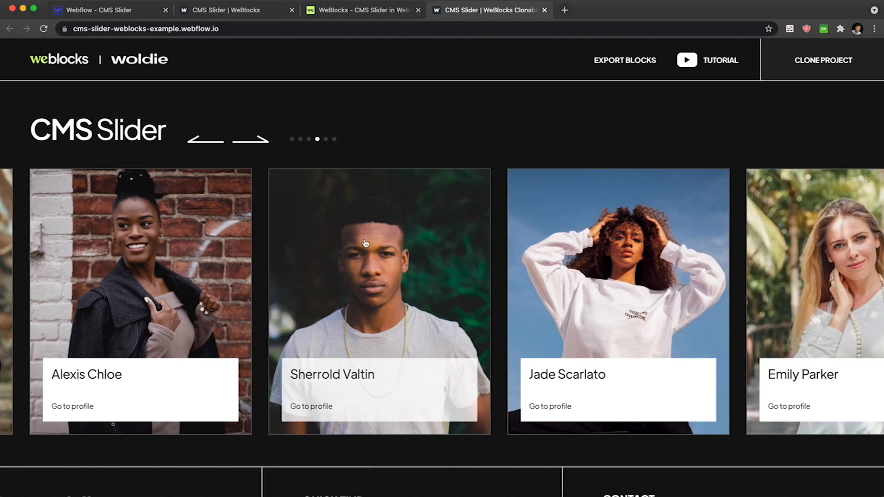
left_click_drag(365, 244, 588, 242)
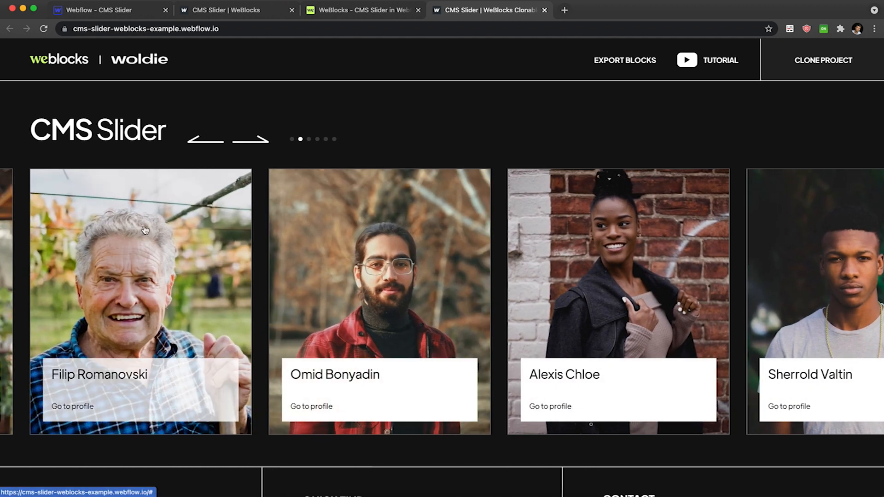
left_click(259, 141)
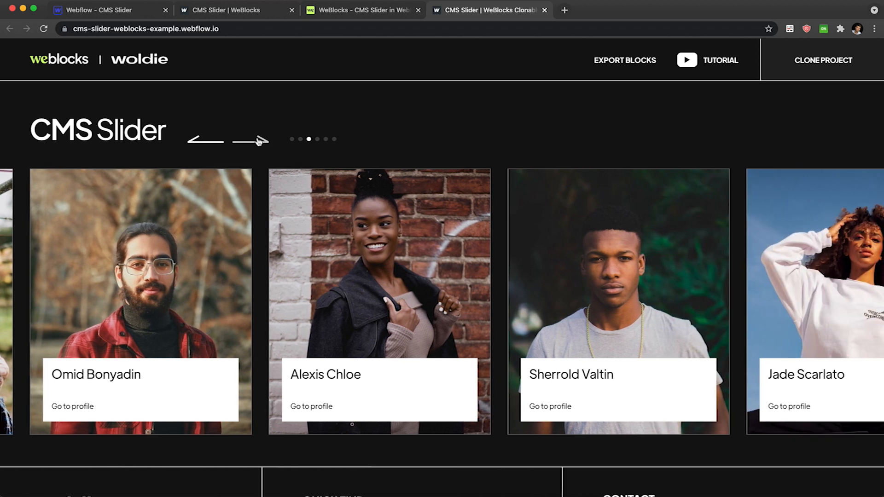
left_click(259, 142)
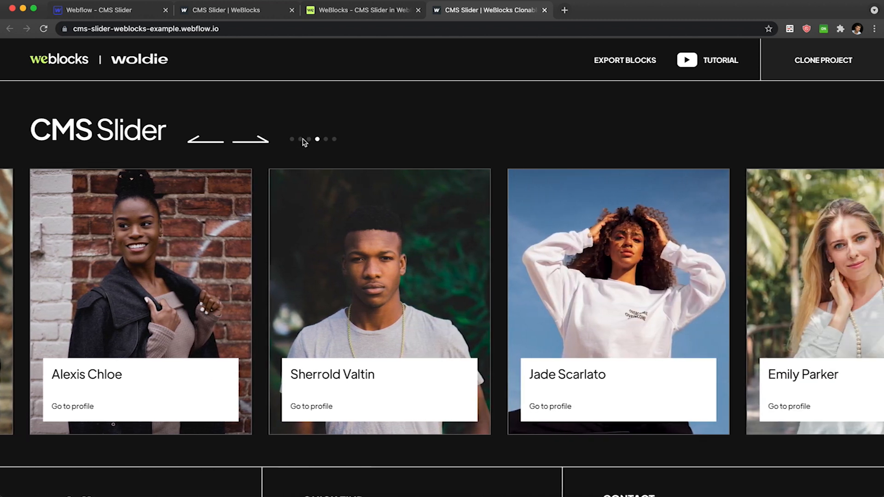
left_click(301, 139)
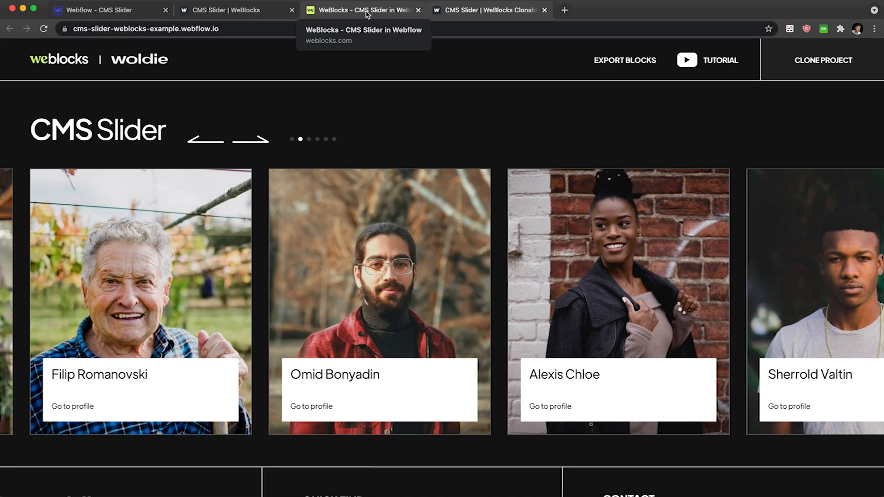
Add a Collection List inside the container of the CMS Slider section.
left_click(104, 5)
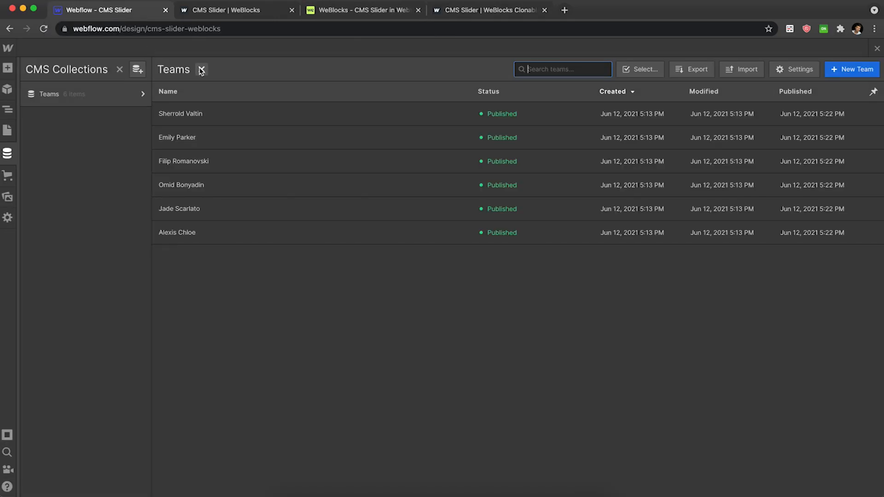
key("Escape")
left_click(248, 134)
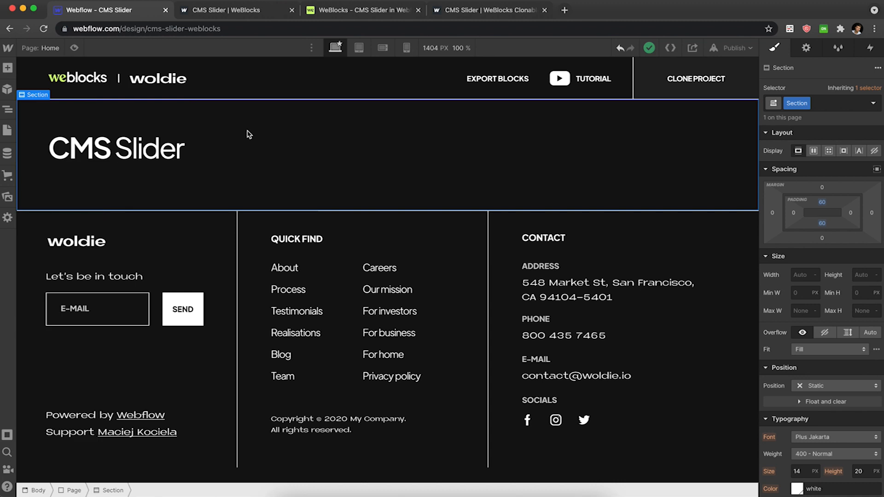
left_click(248, 135)
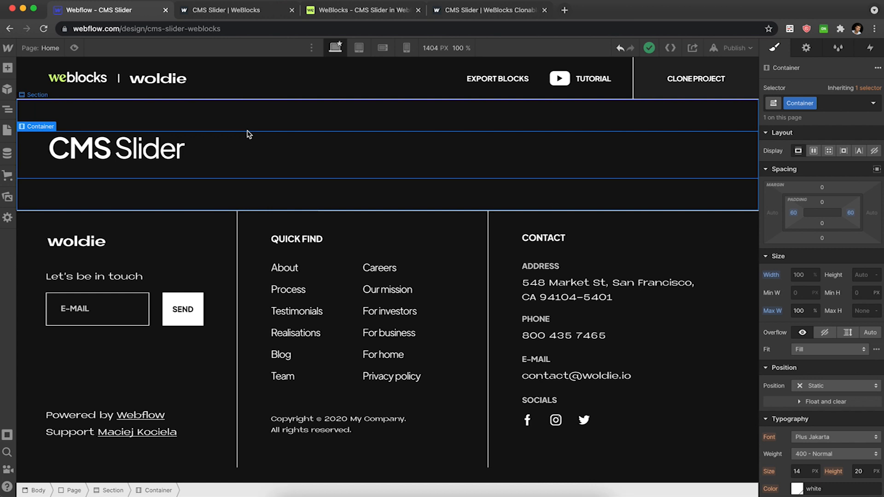
key("super+e")
type("col")
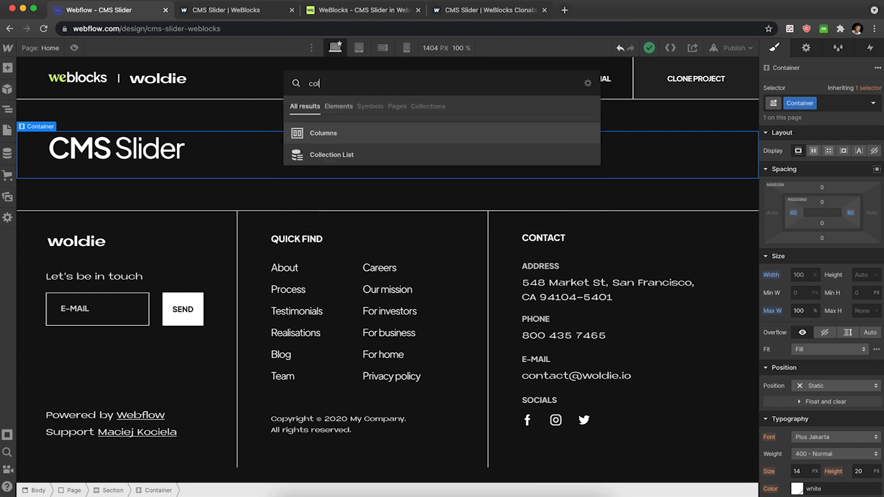
key("Down")
key("Return")
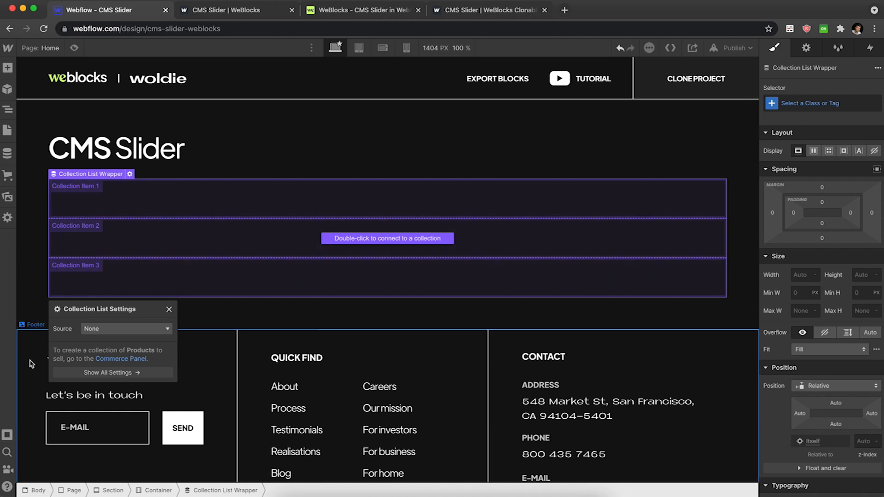
Connect the Collection List to the Teams collection as its source.
left_click(107, 330)
left_click(112, 367)
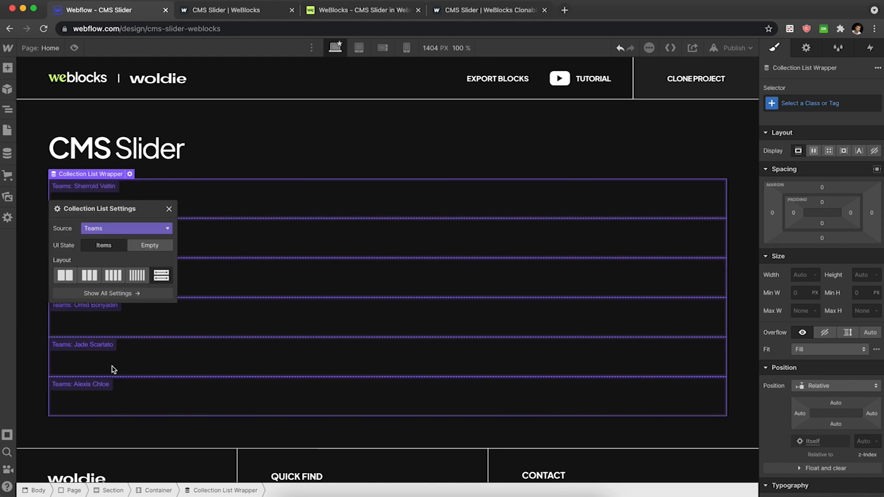
left_click(169, 210)
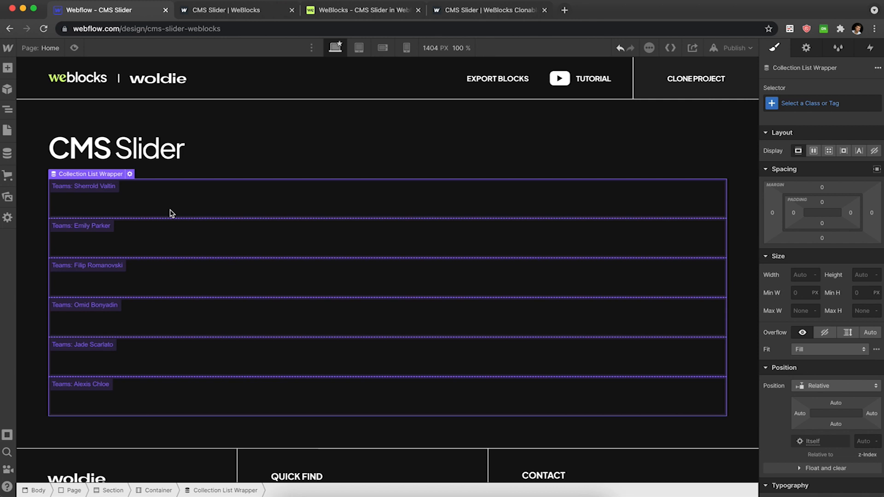
Give the Collection List Wrapper a new class named Slider Wrapper.
left_click(140, 213)
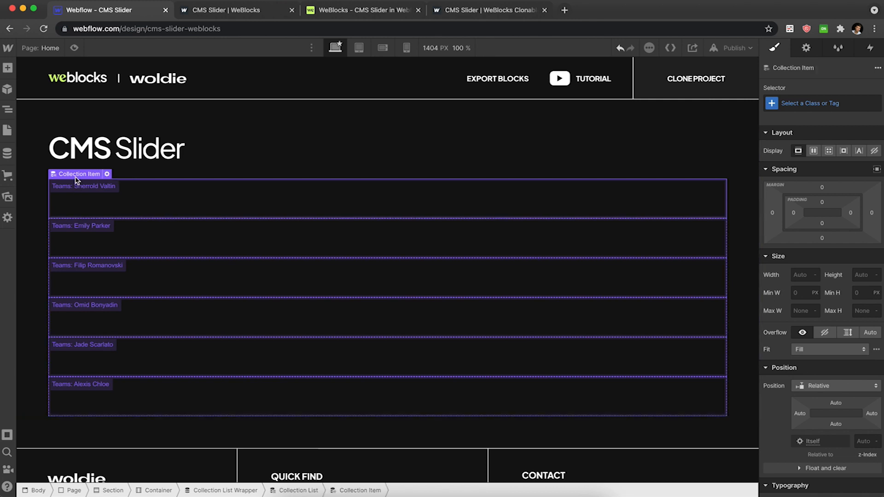
key("Up")
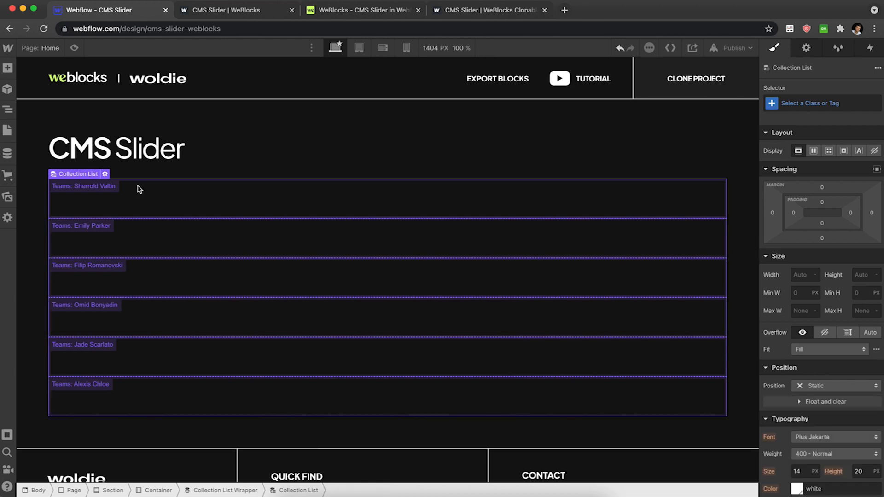
left_click(7, 109)
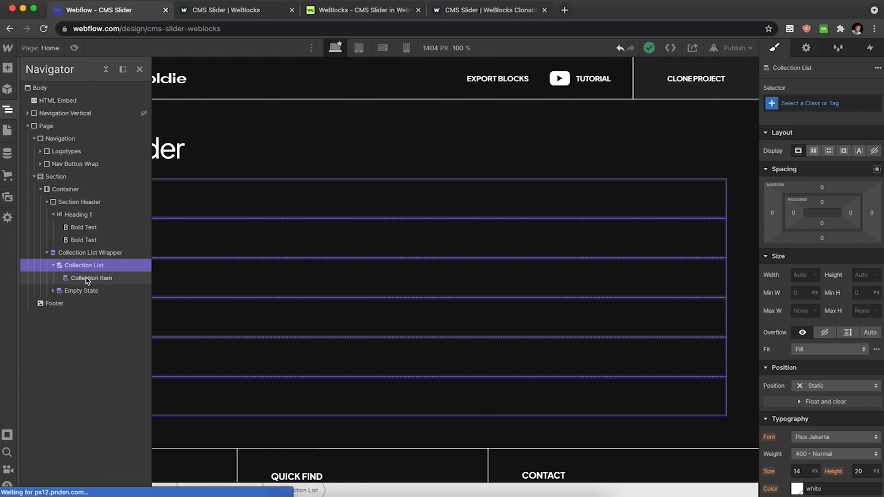
left_click(124, 257)
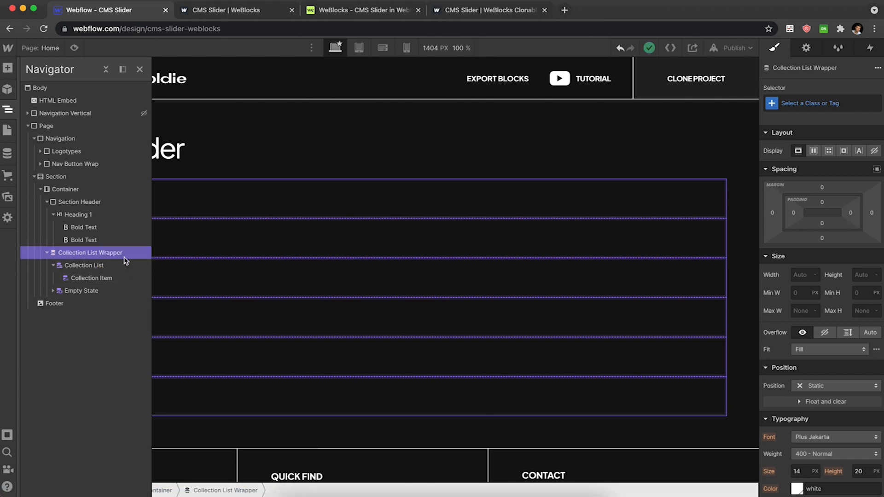
key("super+Return")
type("Sl")
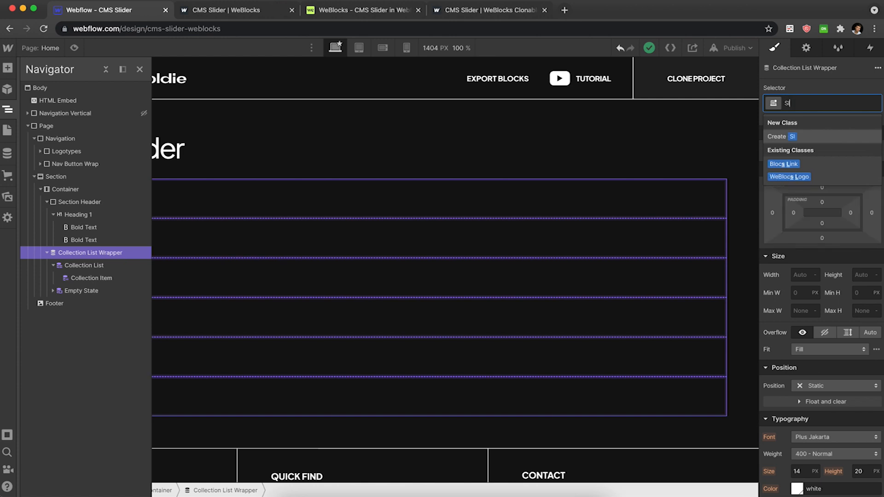
type("ider Wrapper")
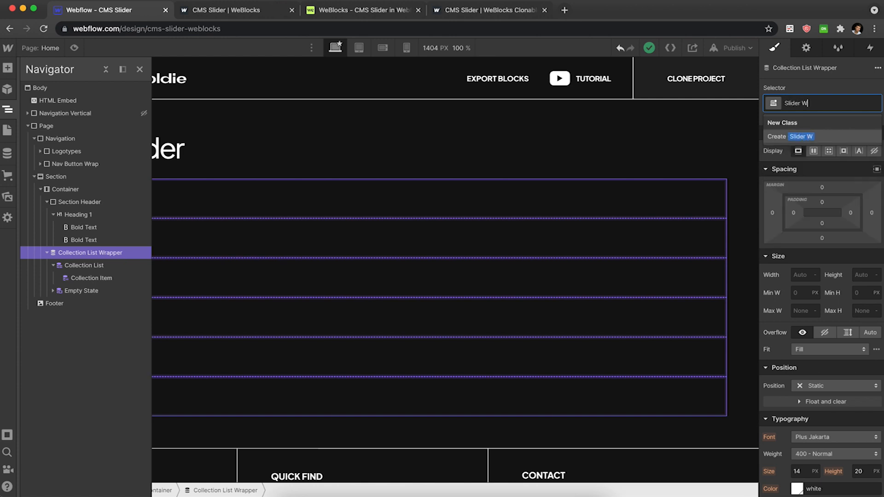
key("Return")
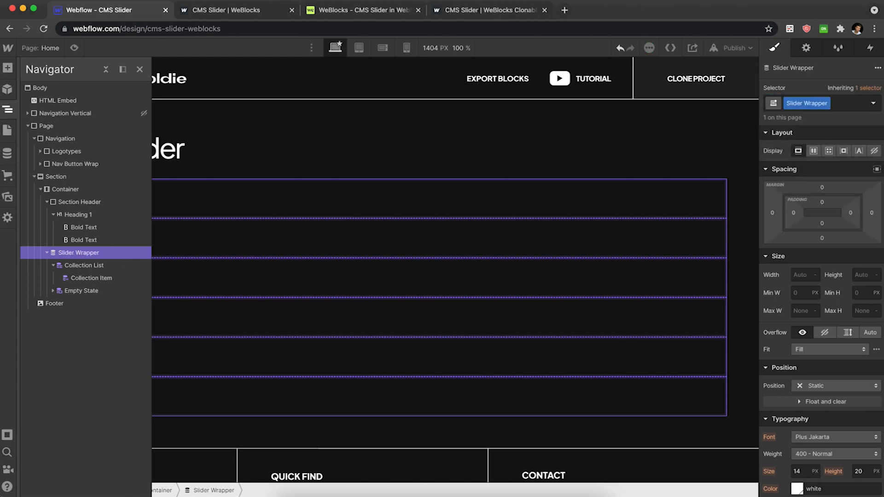
Give the Collection List a new class named Slider List.
key("Down")
key("super+Return")
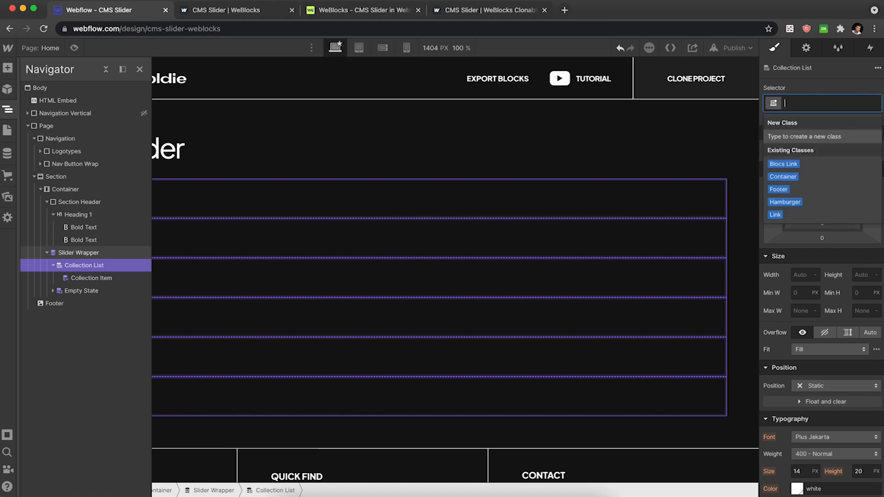
type("Slider")
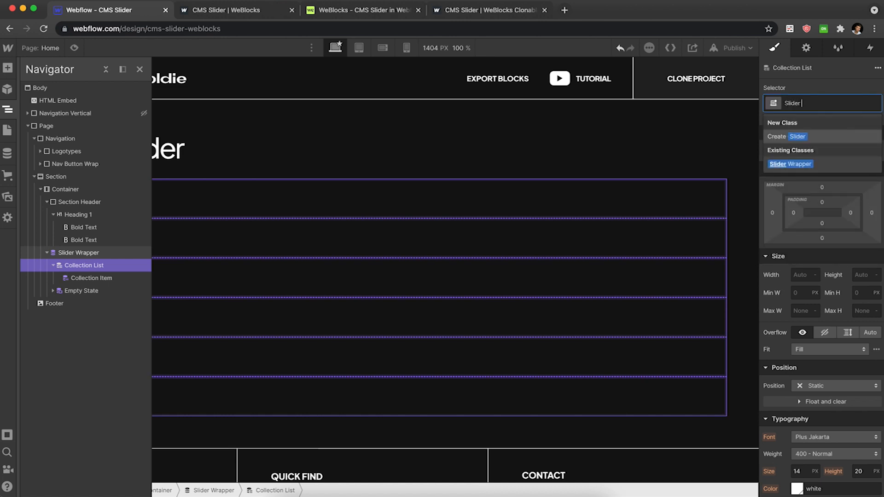
type(" Iist")
key("Return")
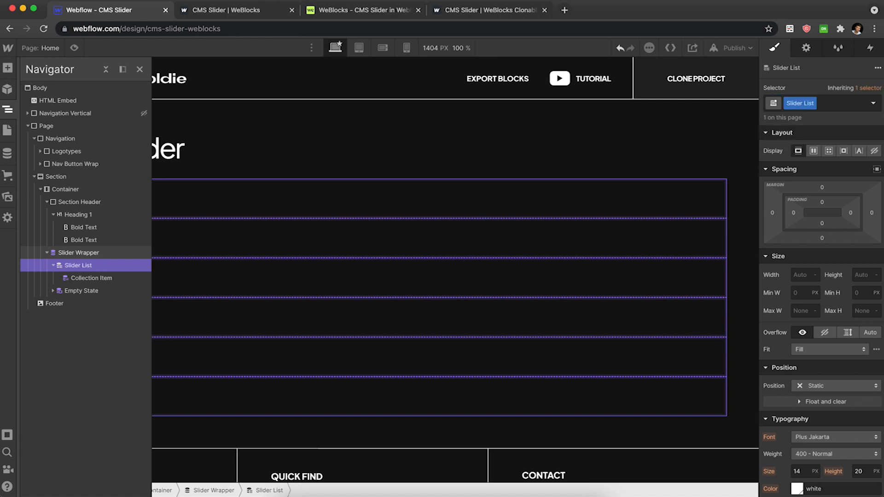
Give the Collection Item a new class named Slider Item.
key("Down")
key("super+Return")
type("Slider Item")
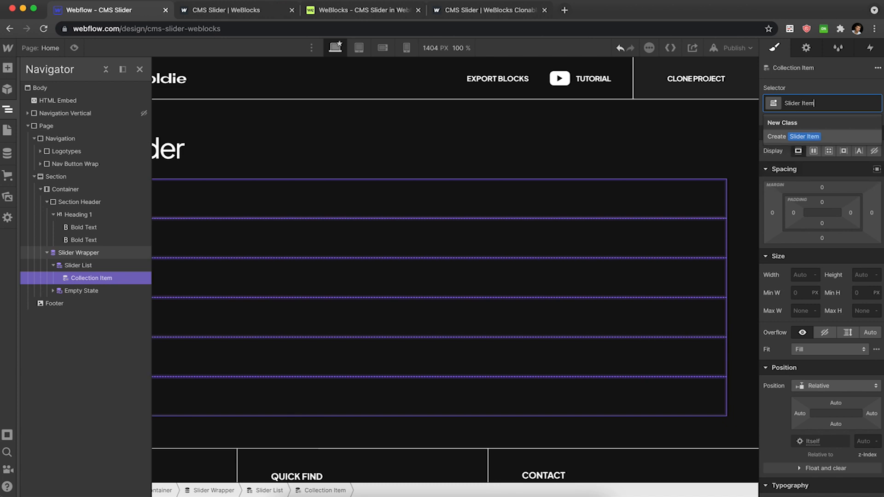
key("Return")
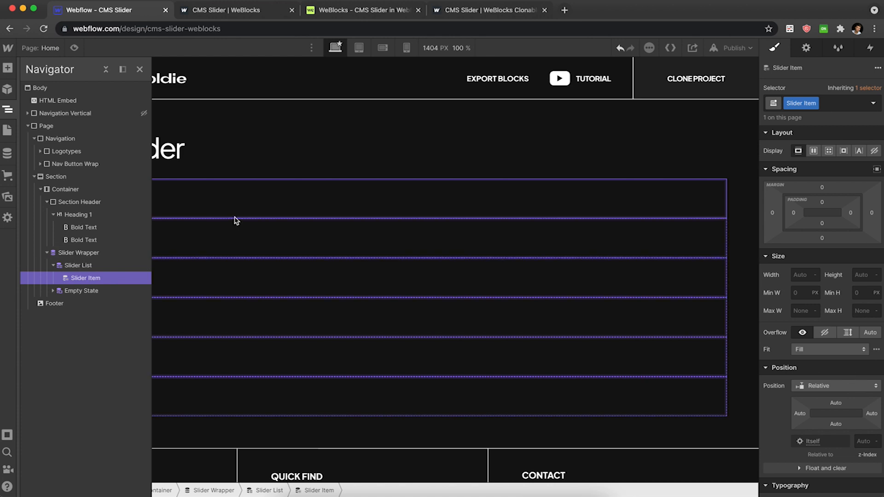
Set the Slider List's display to flex so the items line up horizontally.
left_click(253, 201)
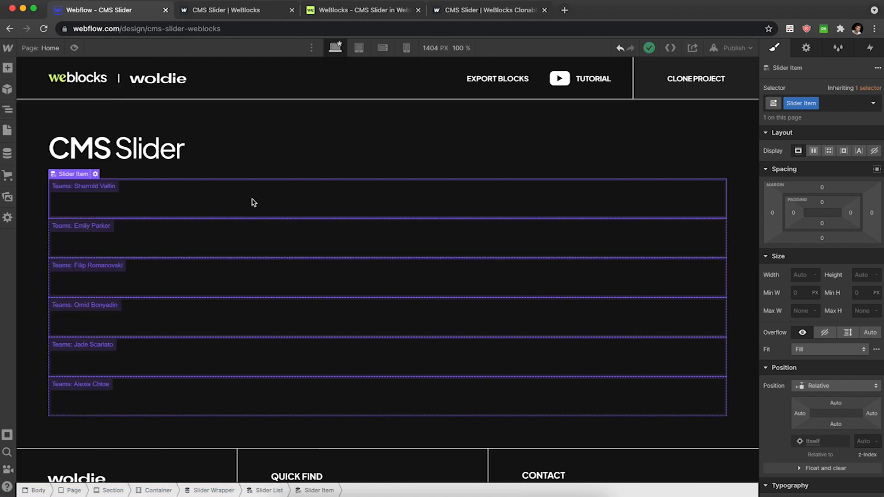
key("Up")
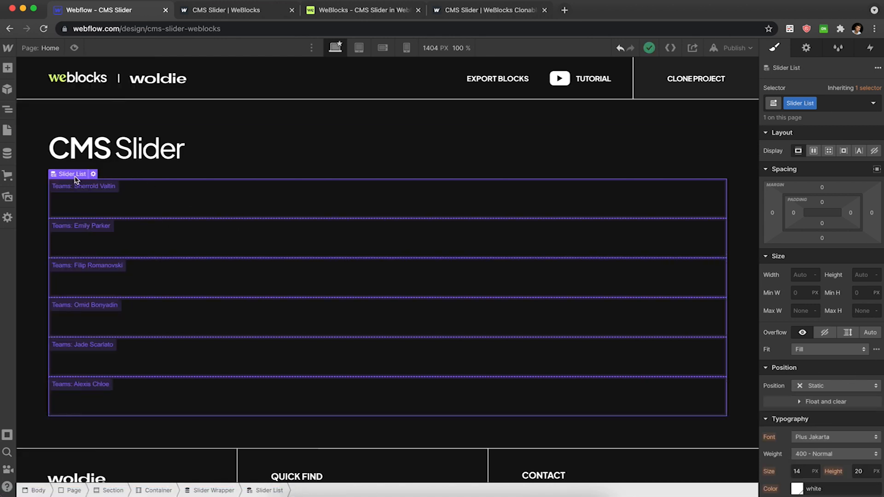
left_click(814, 152)
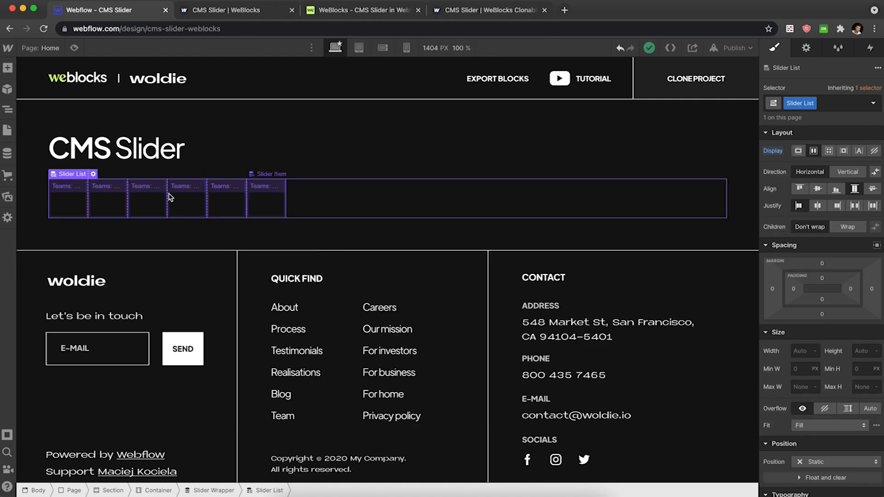
Set the Slider Item's width to 30 vw and height to 40 vw.
left_click(116, 199)
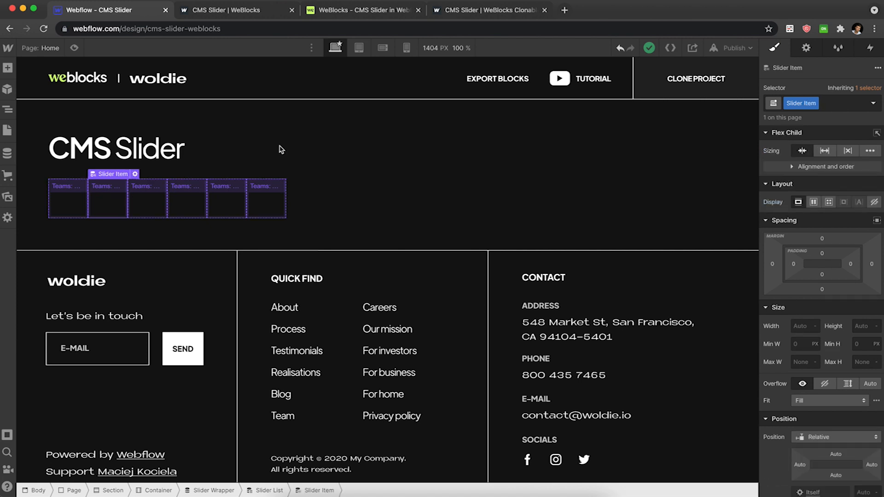
left_click(804, 325)
type("30vw")
key("Return")
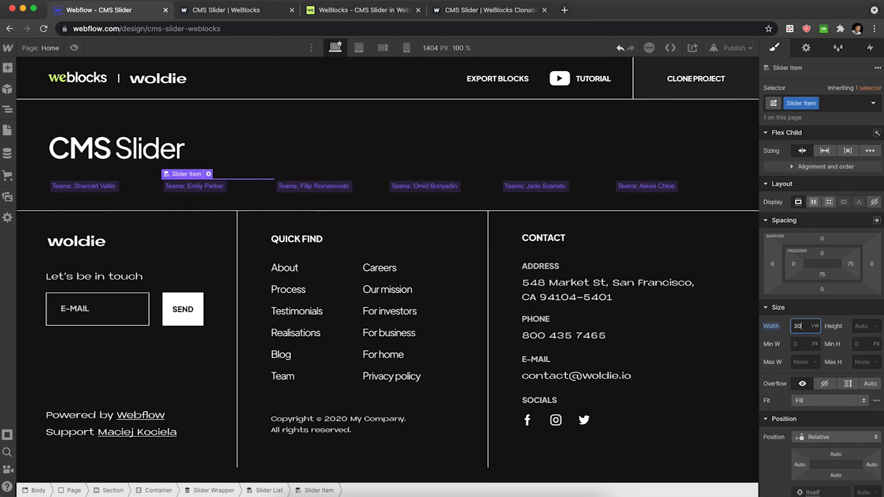
key("Tab")
type("40vw")
key("Return")
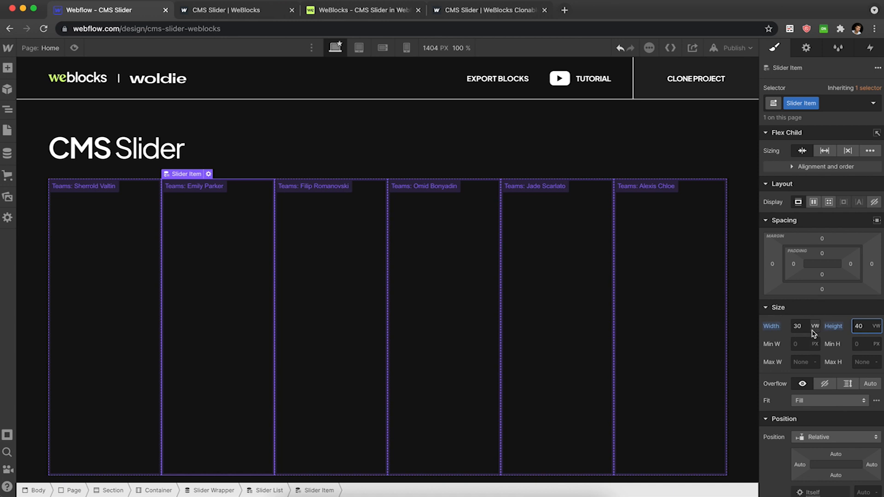
Set the Slider Item's flex sizing so it does not shrink.
left_click(849, 151)
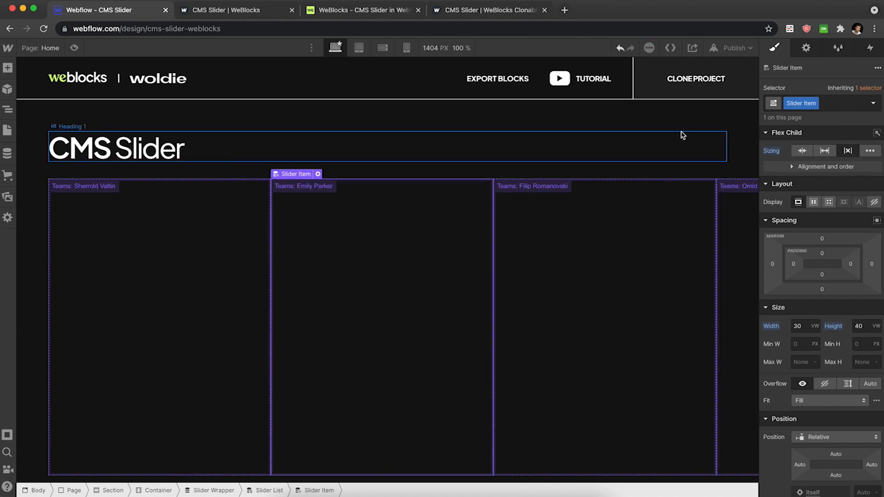
scroll(682, 137, "right", 5)
scroll(683, 135, "right", 10)
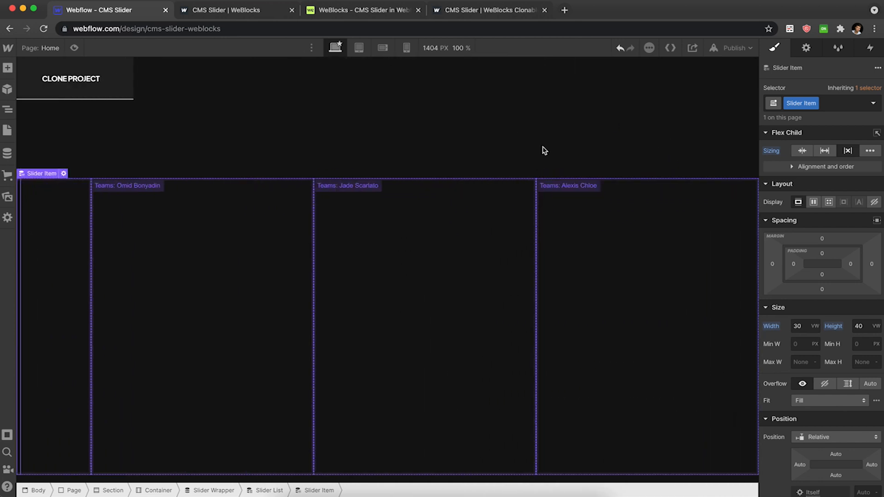
Give the Section a combo class named Slider Section and set its overflow to hidden.
scroll(405, 119, "left", 1)
scroll(405, 118, "left", 10)
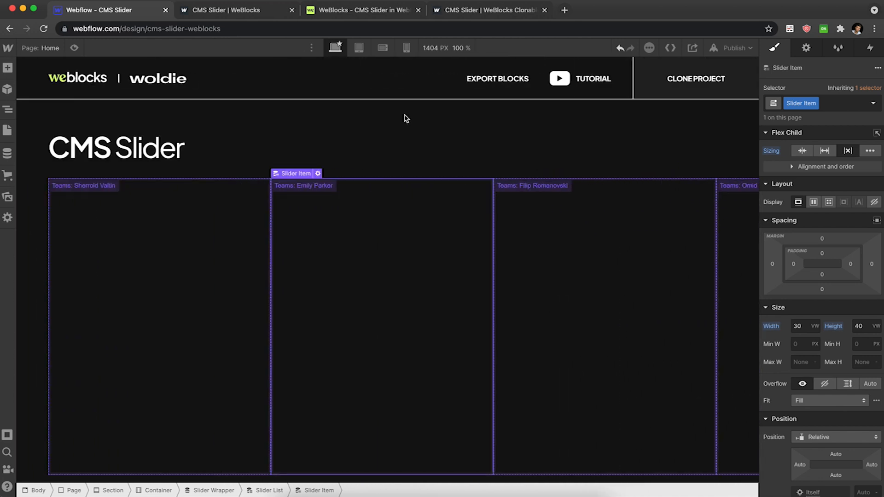
left_click(222, 118)
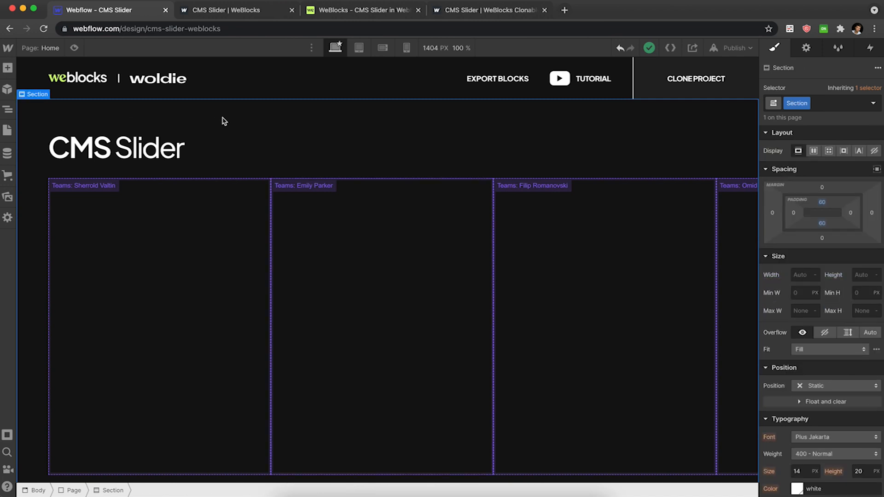
key("super+Return")
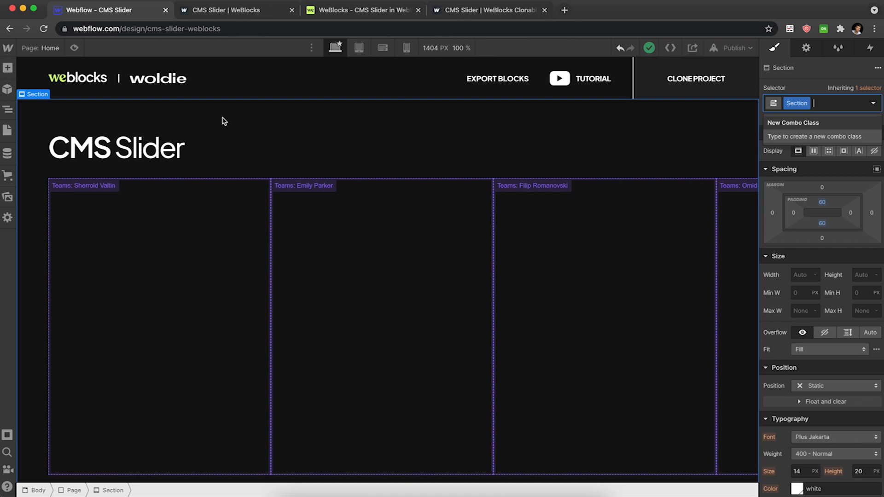
type("Sl")
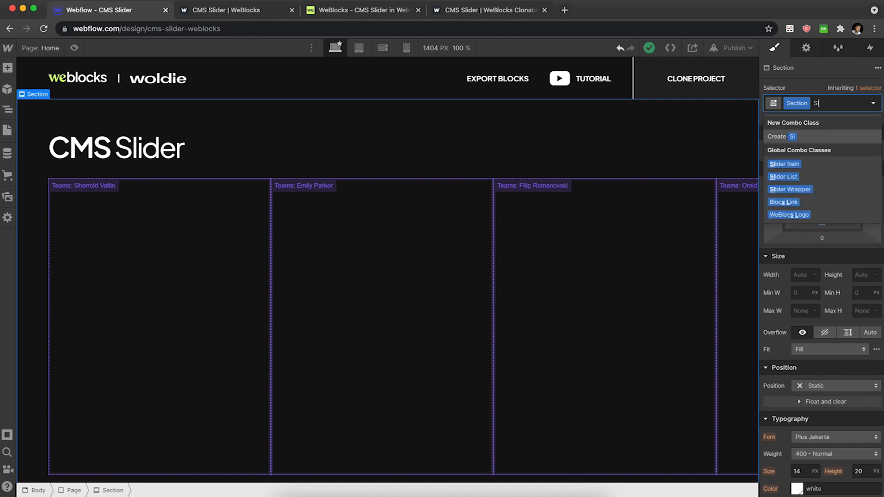
type("ider Section")
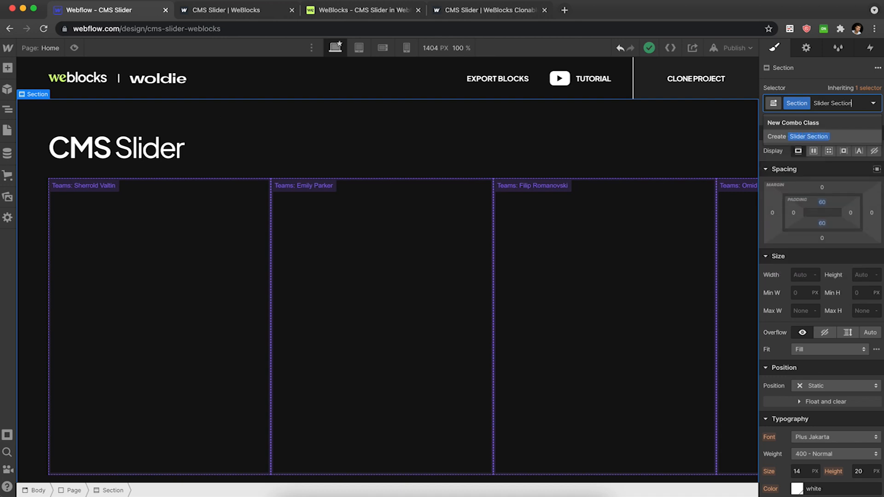
key("Return")
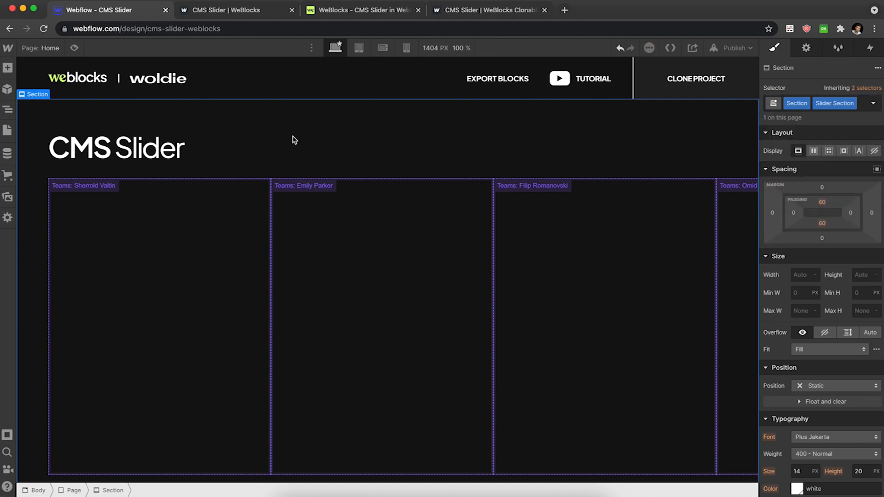
left_click(825, 332)
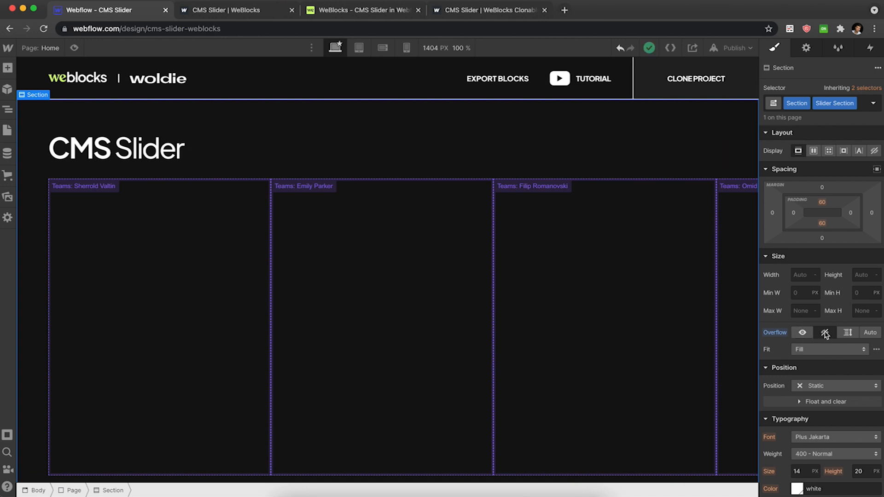
Set the Slider Item's right margin to 32 px.
left_click(207, 216)
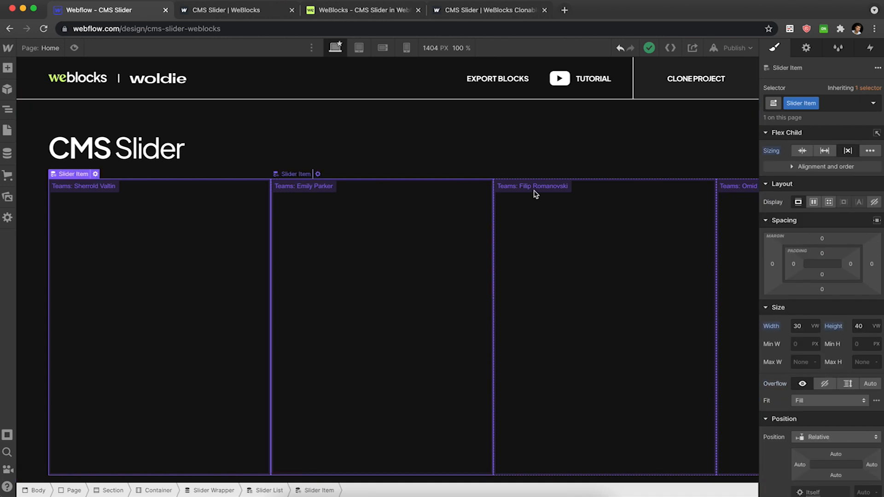
left_click(872, 265)
type("32")
key("Return")
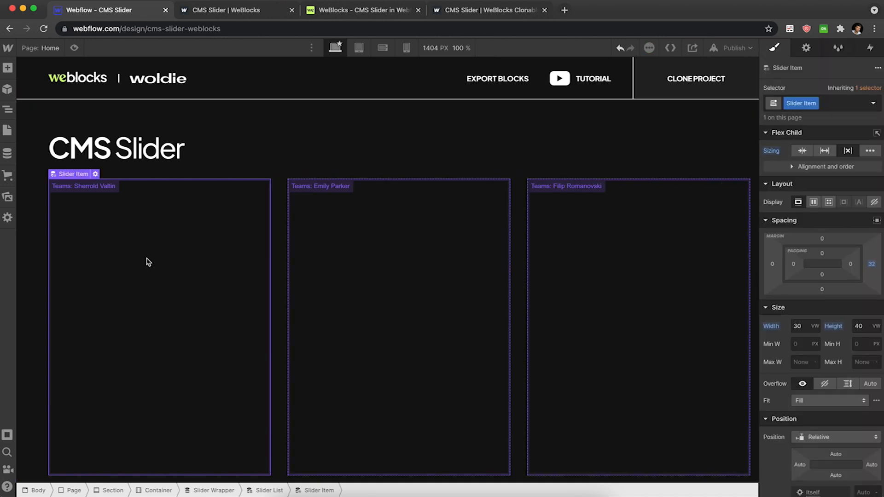
Give the Slider Item a grey border.
scroll(811, 251, "down", 10)
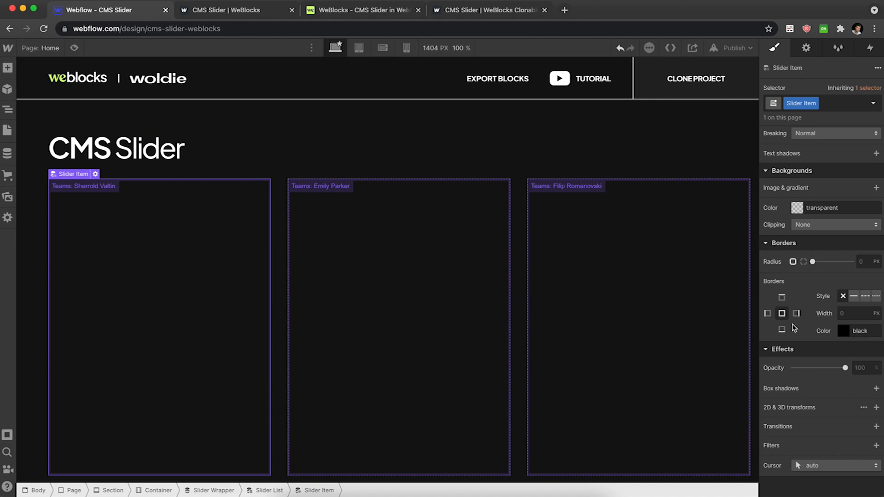
left_click(845, 331)
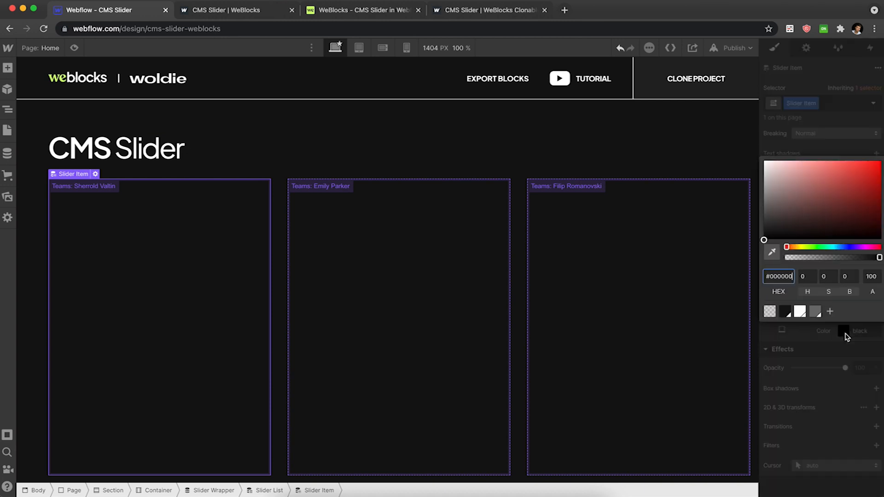
left_click(818, 312)
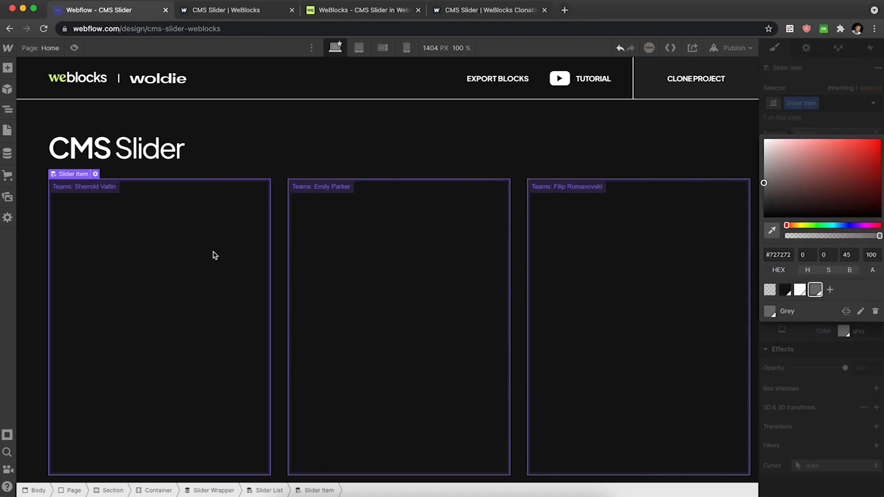
Add a heading inside the Slider Item and bind its text to the Teams collection's Name field.
key("super+e")
type("he")
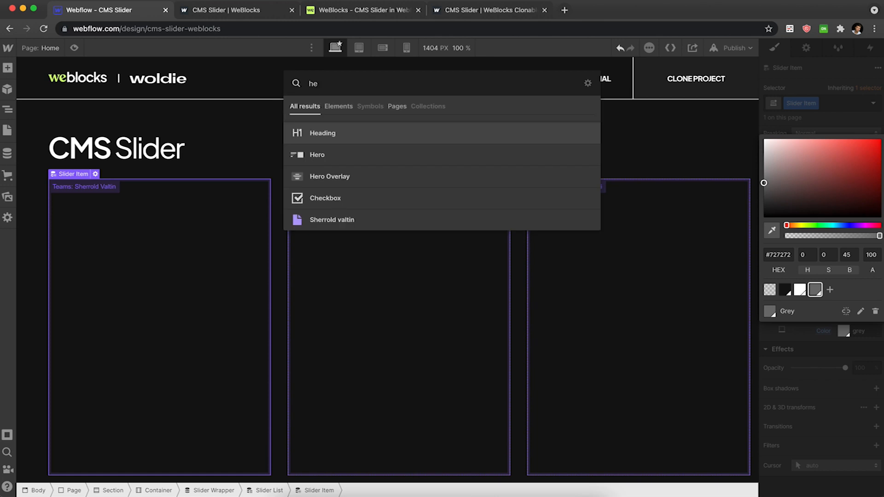
key("Return")
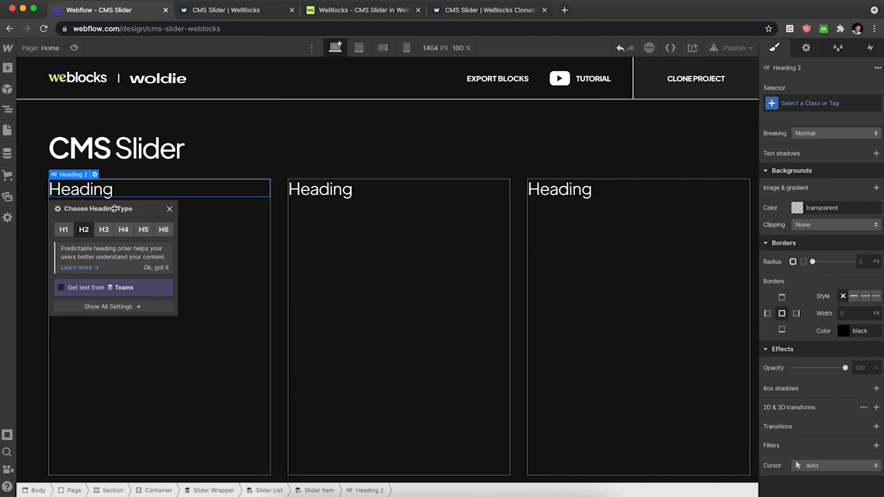
left_click(88, 288)
left_click(101, 301)
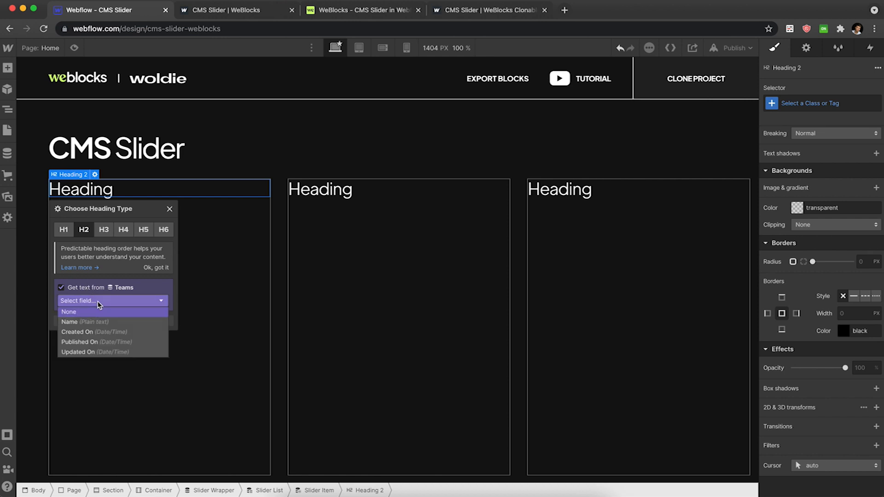
left_click(99, 322)
left_click(170, 209)
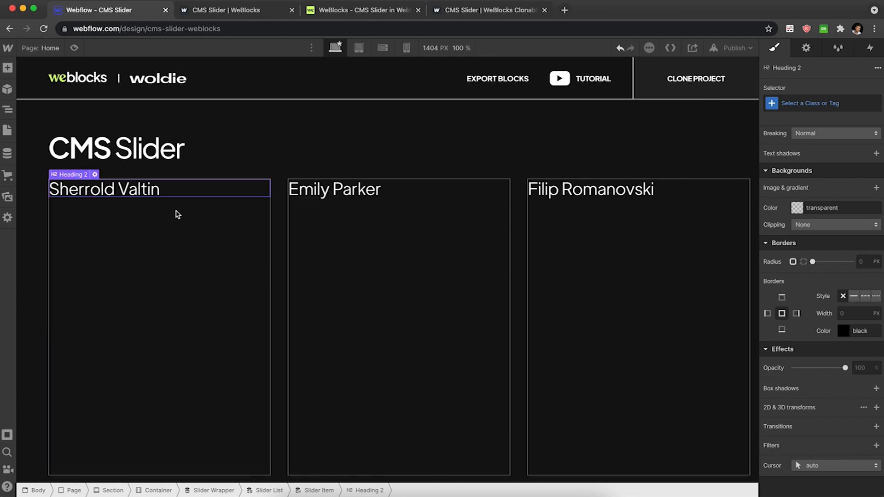
Publish the site and reload the published page to preview the slider items.
left_click(735, 48)
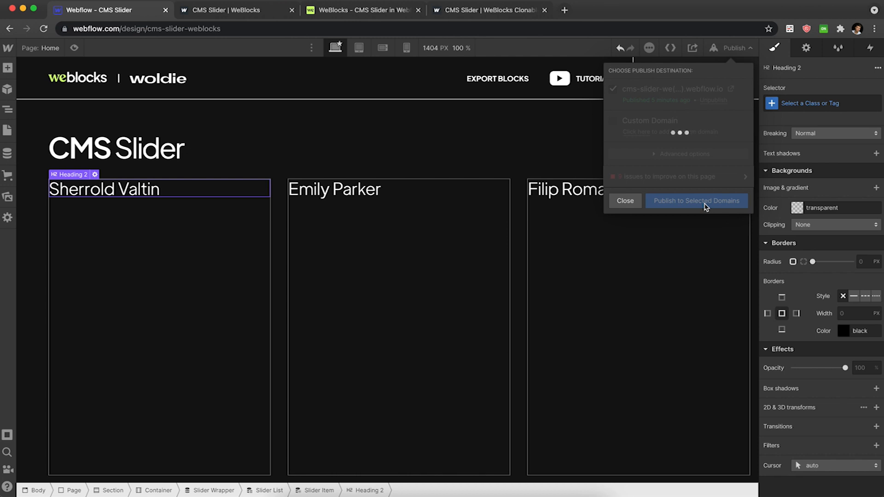
left_click(258, 13)
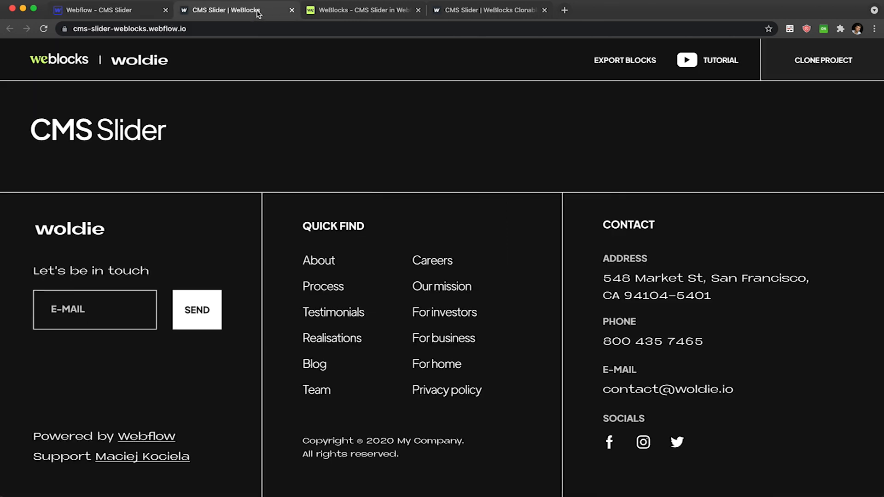
key("super+r")
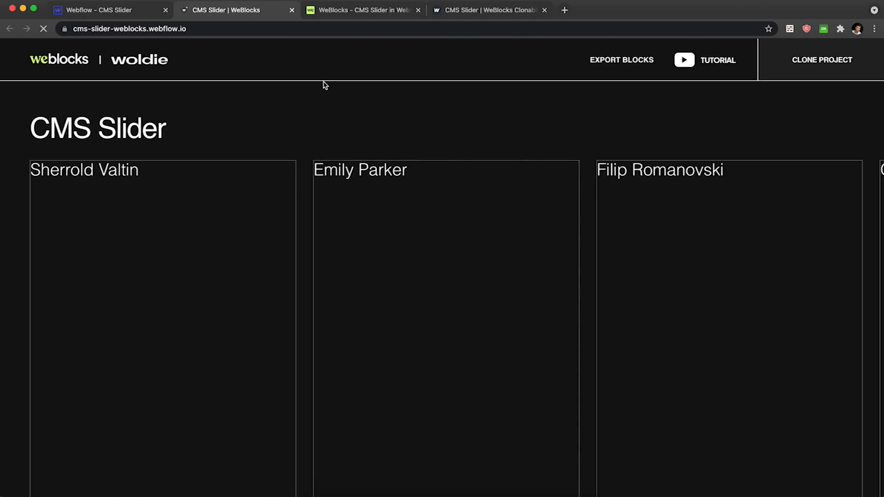
scroll(446, 160, "down", 3)
scroll(446, 160, "up", 3)
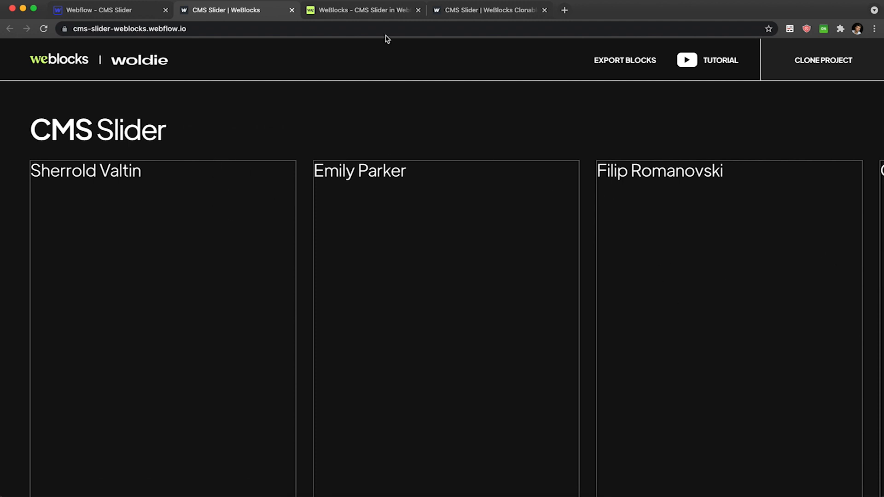
Switch to WeBlocks and add the CMS Slider block to the workspace.
left_click(387, 15)
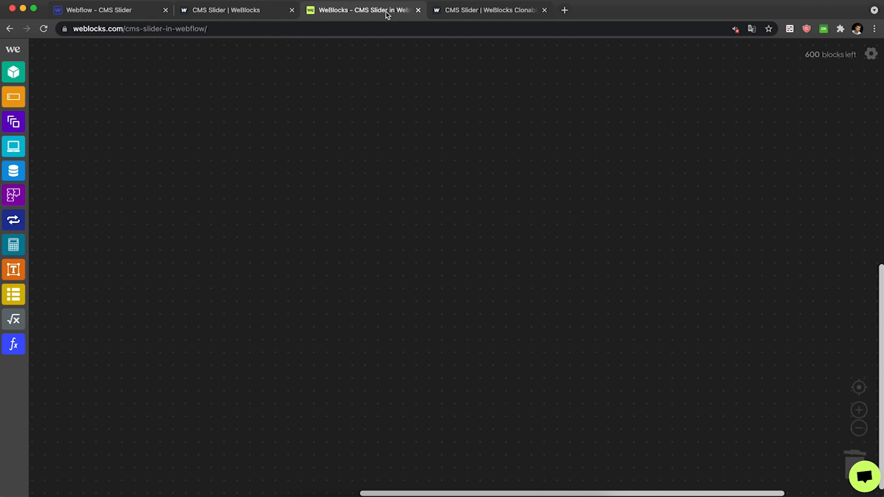
left_click(15, 121)
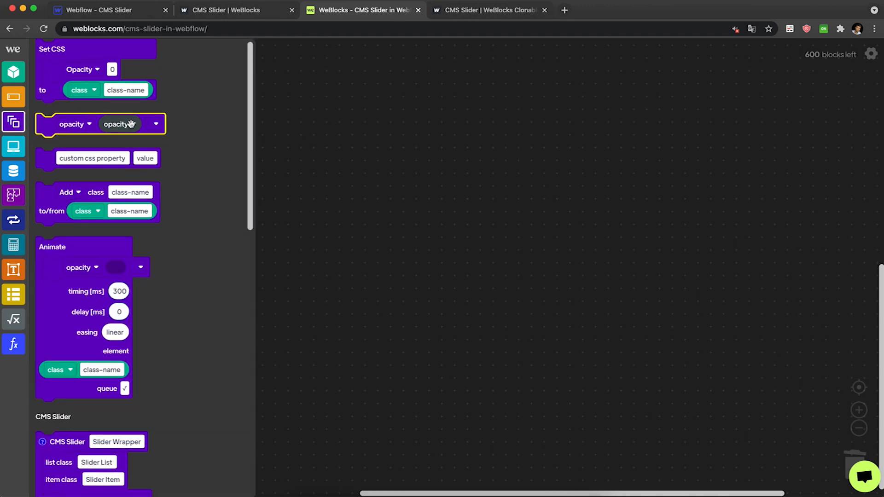
scroll(131, 127, "down", 6)
left_click(65, 147)
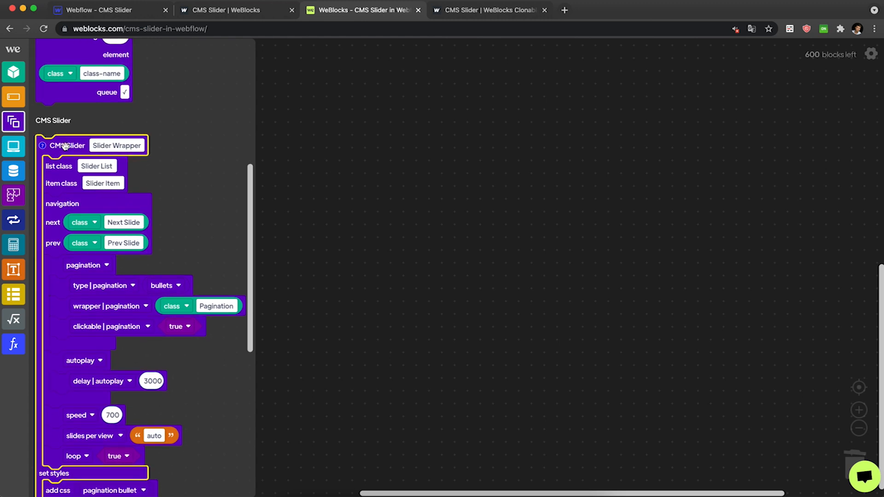
left_click_drag(65, 146, 393, 82)
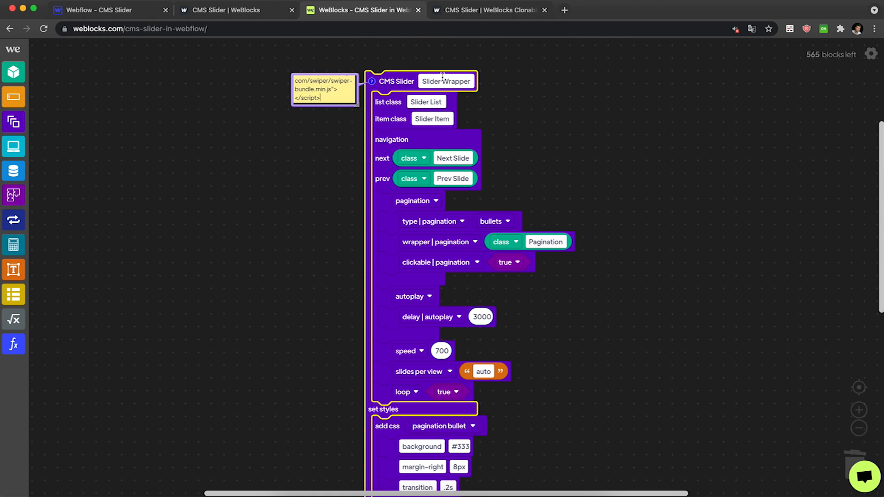
Examine the CMS Slider block's wrapper, list class and item class names.
scroll(443, 77, "up", 1)
scroll(443, 78, "up", 4)
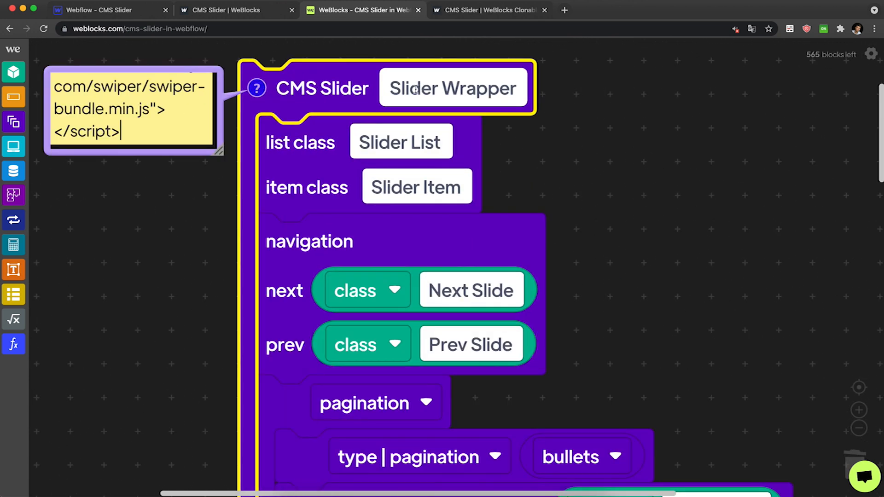
left_click_drag(390, 88, 420, 99)
left_click(497, 92)
left_click(448, 143)
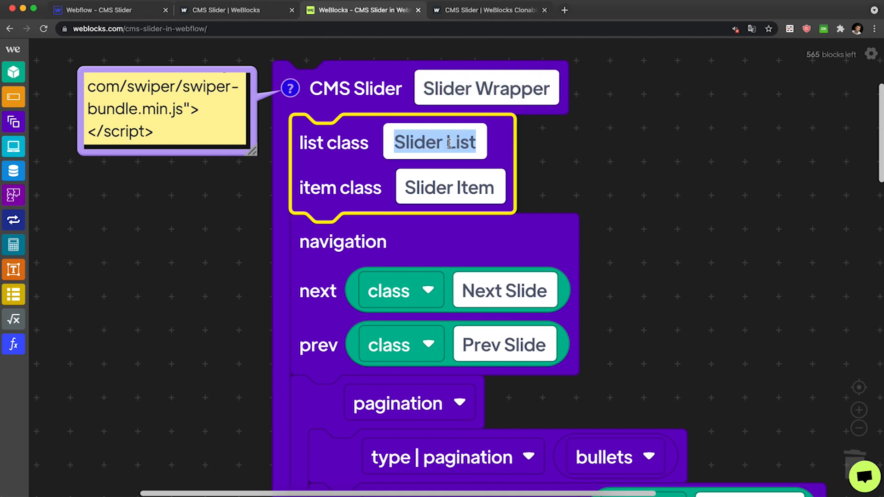
left_click(464, 181)
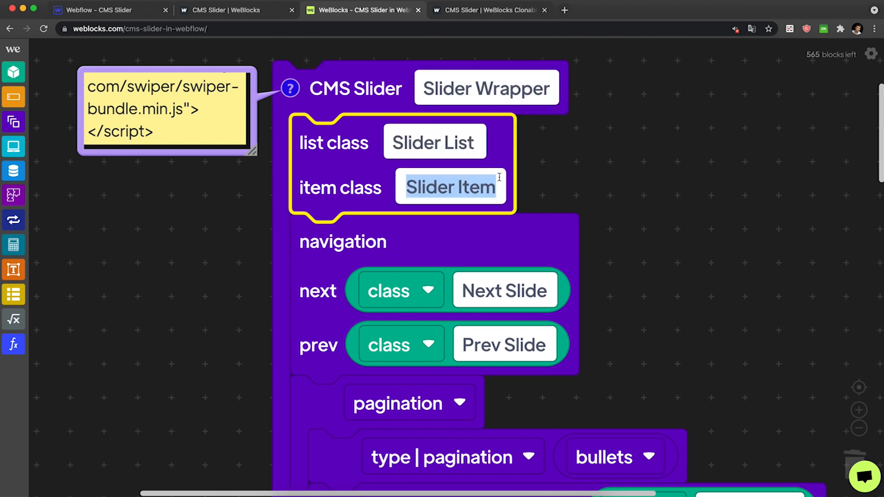
left_click(576, 193)
Return to Webflow, open the Navigator and inspect the Slider Wrapper, Slider List and Slider Item class names.
left_click(121, 11)
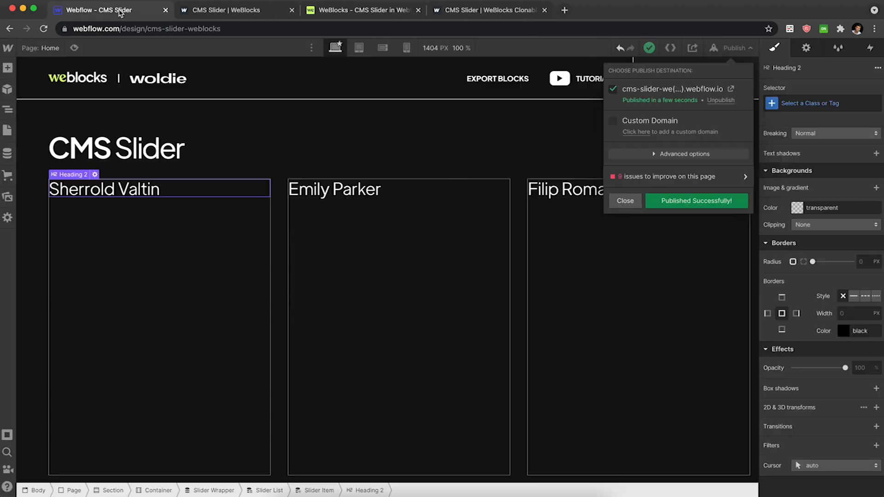
left_click(9, 112)
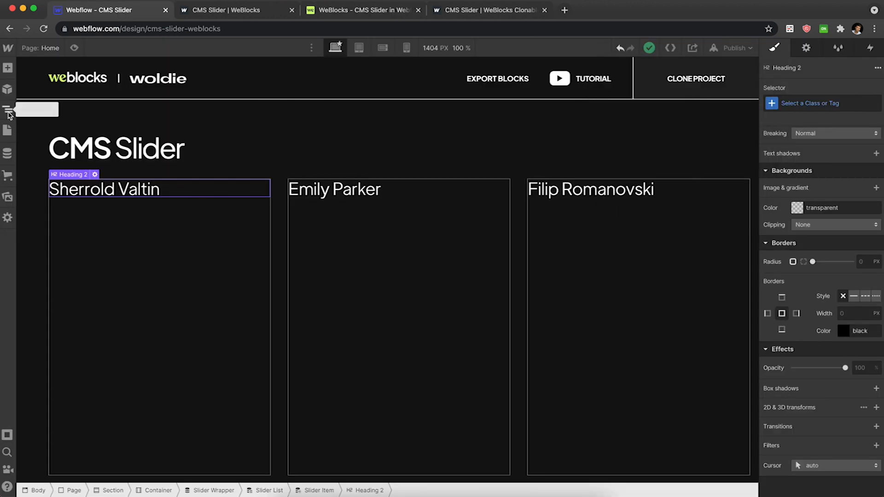
left_click(9, 115)
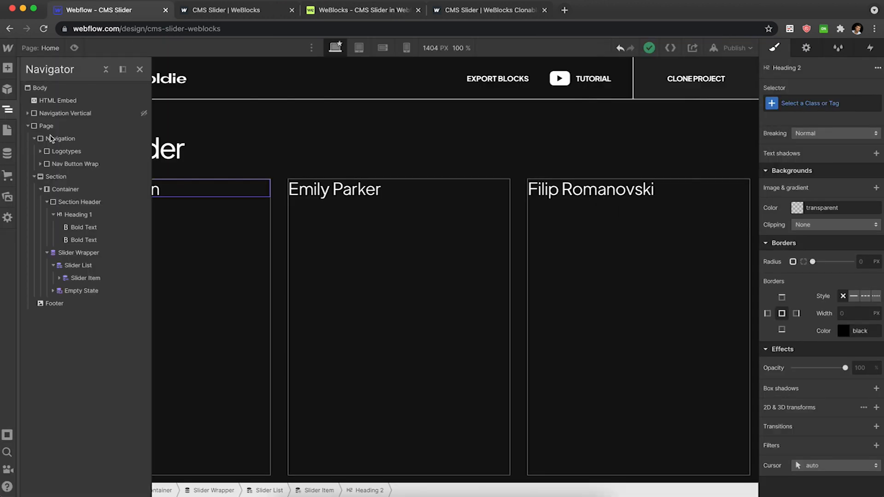
left_click(77, 253)
left_click(75, 265)
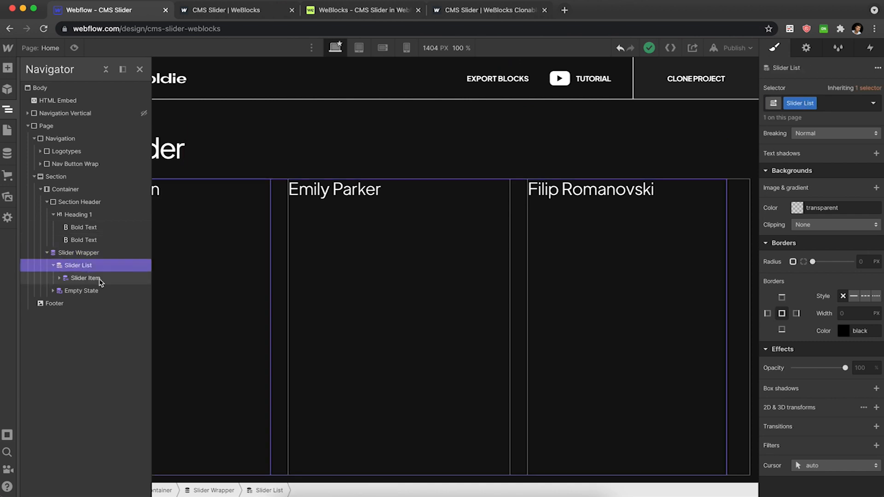
left_click(99, 282)
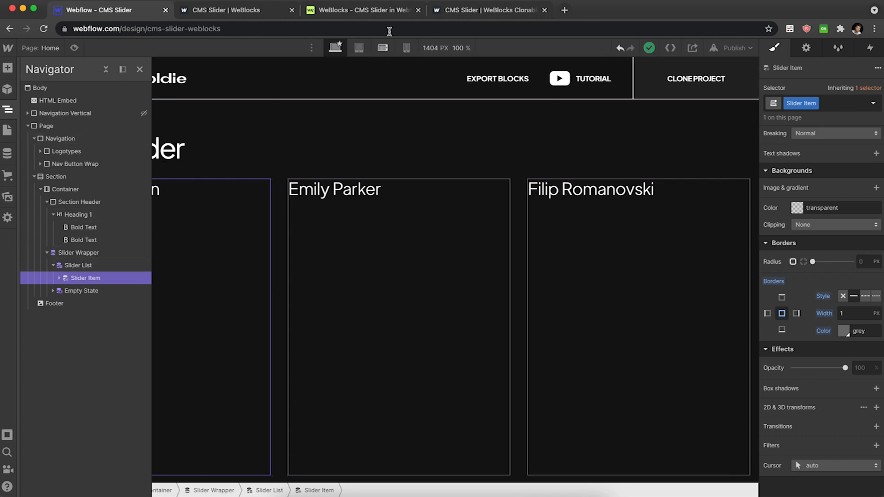
Copy the WeBlocks Webflow Connect footer code and paste it into the Home page's Before </body> tag custom code.
left_click(386, 12)
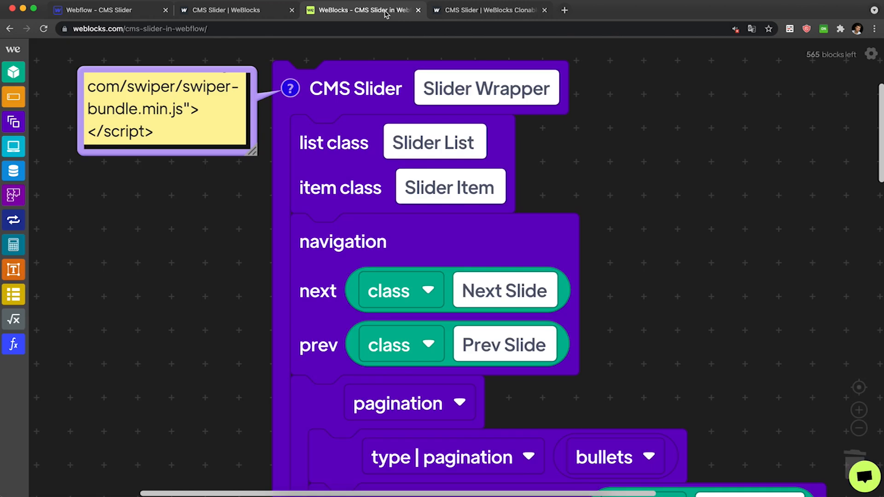
left_click(871, 54)
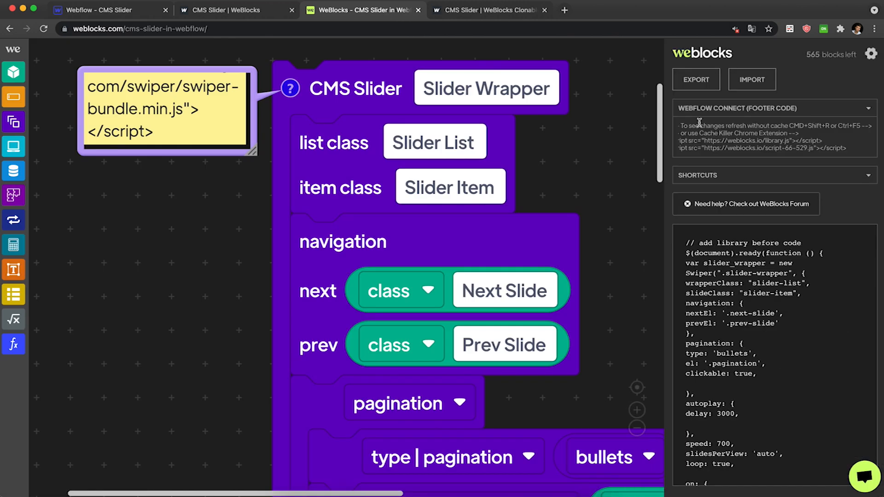
scroll(739, 128, "left", 1)
left_click_drag(679, 127, 869, 155)
key("super+c")
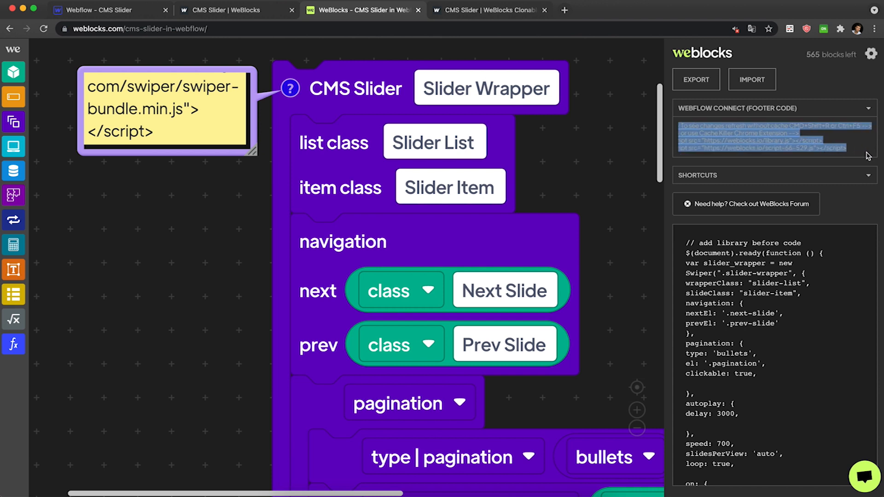
left_click(99, 9)
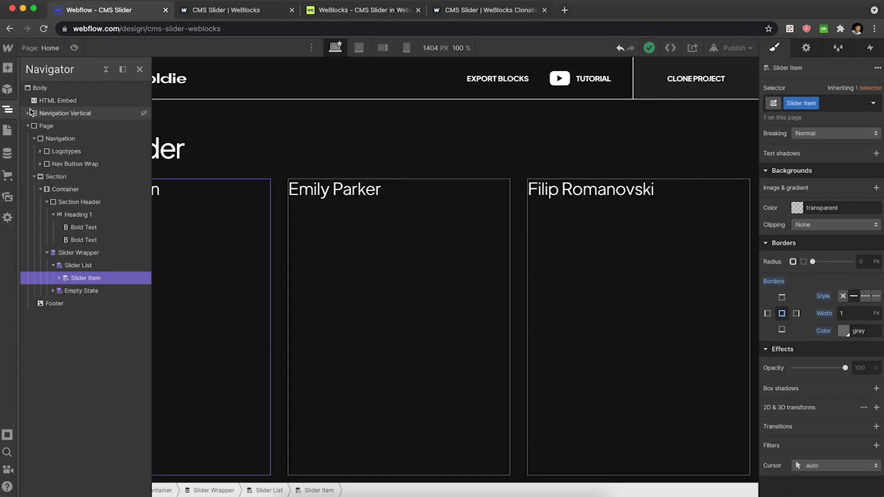
left_click(7, 130)
left_click(139, 128)
scroll(247, 192, "down", 10)
scroll(247, 192, "down", 5)
left_click(234, 275)
key("super+v")
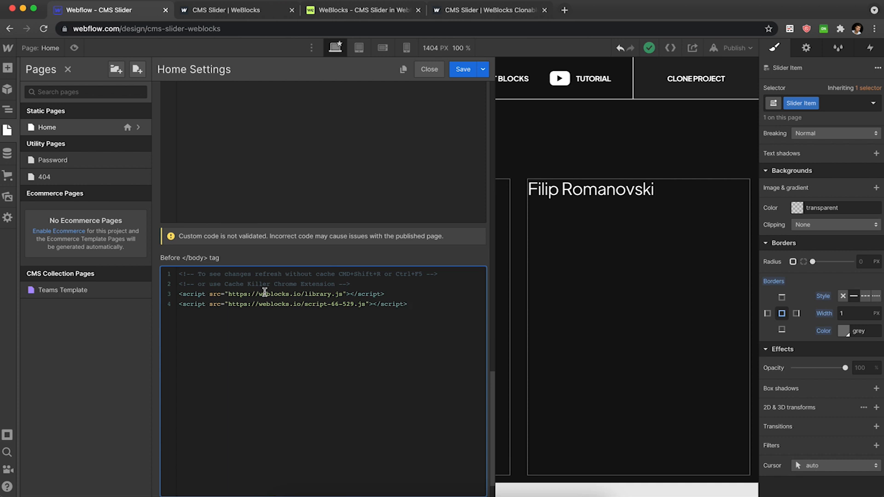
Copy the Swiper library code from the CMS Slider block's comment and paste it at the top of the Before </body> code, removing the leading comment text.
left_click(375, 11)
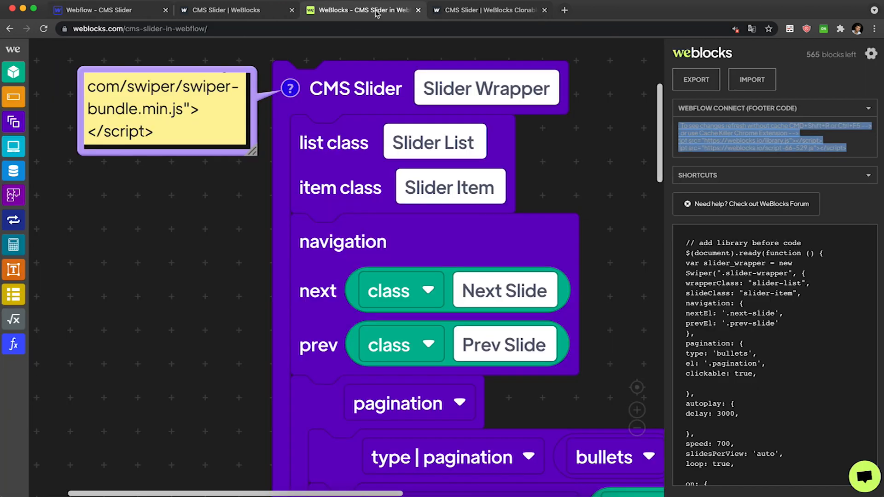
left_click(341, 89)
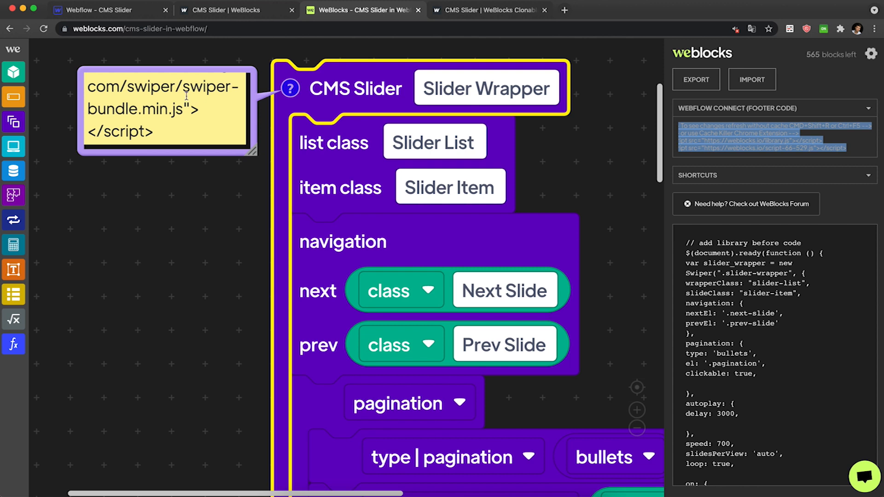
left_click_drag(174, 132, 87, 88)
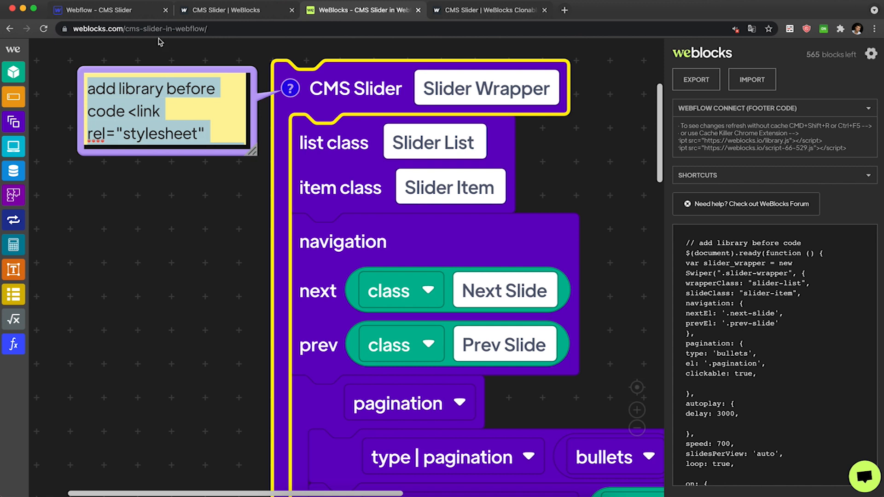
left_click(131, 13)
key("Return")
key("Up")
key("Up")
key("super+v")
scroll(263, 283, "left", 8)
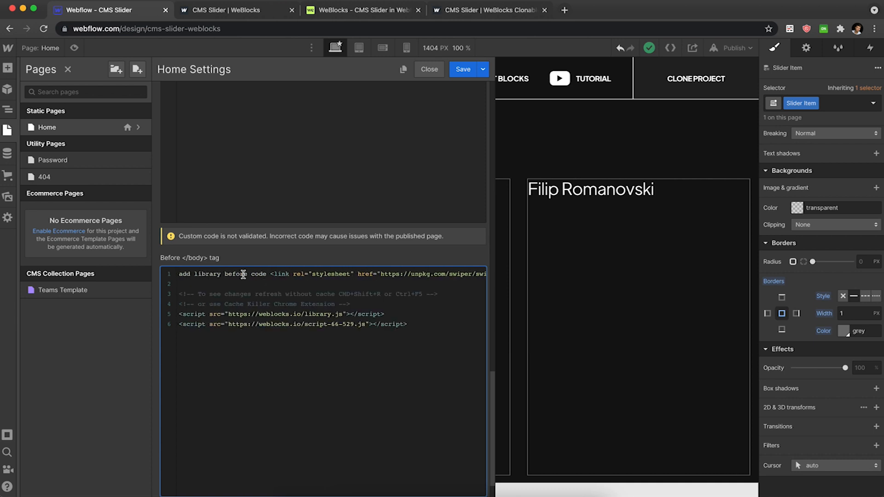
left_click_drag(268, 275, 154, 282)
key("BackSpace")
key("BackSpace")
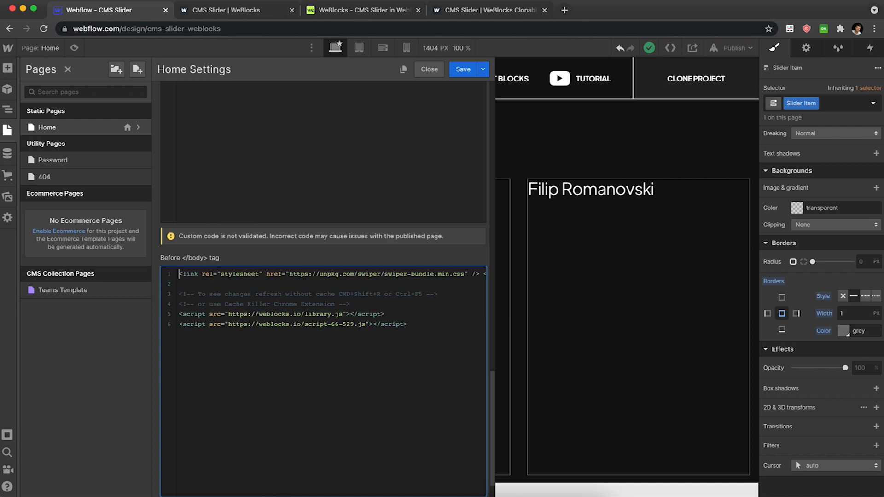
Move the Swiper stylesheet link line into the Inside <head> tag custom code.
scroll(364, 279, "right", 5)
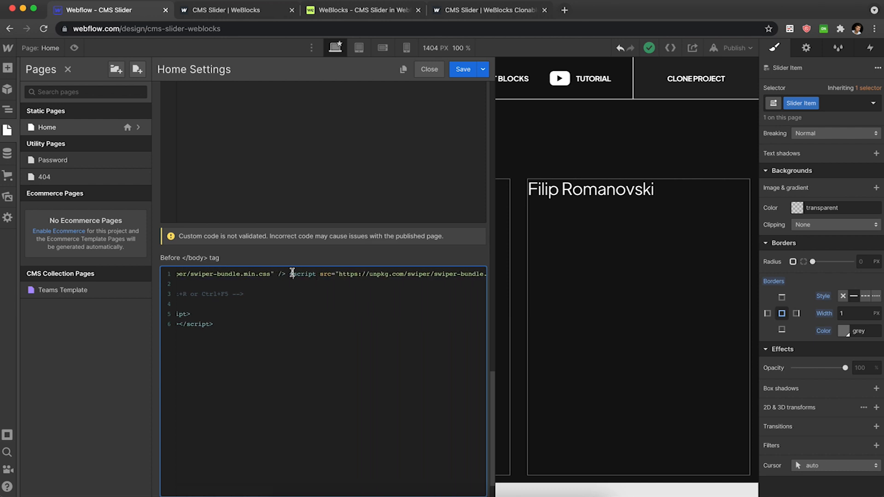
key("Return")
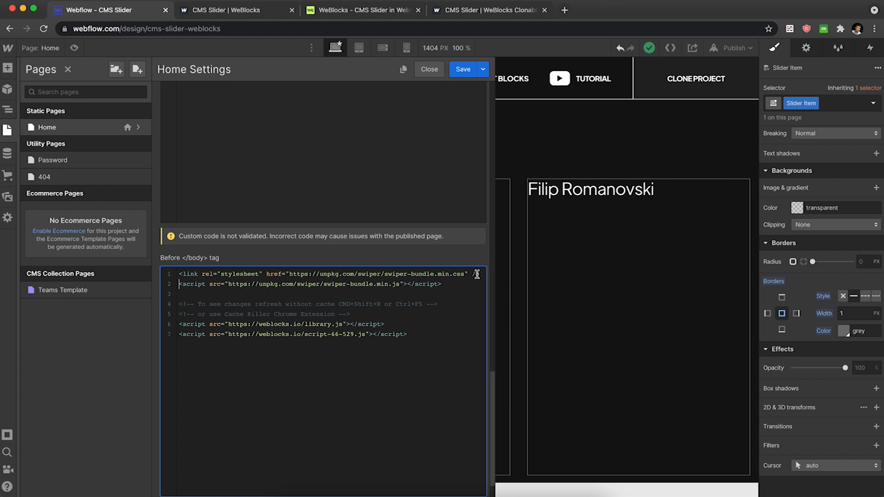
left_click_drag(482, 274, 162, 274)
key("super+x")
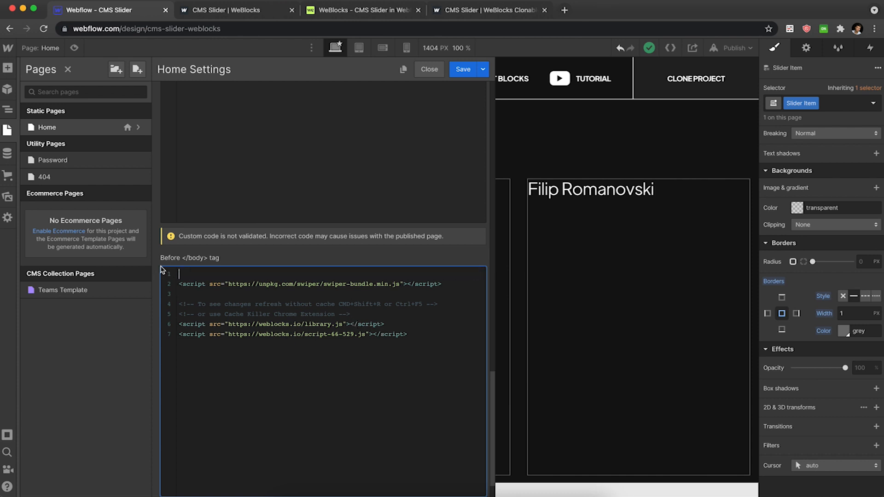
scroll(247, 201, "up", 5)
left_click(258, 191)
key("super+v")
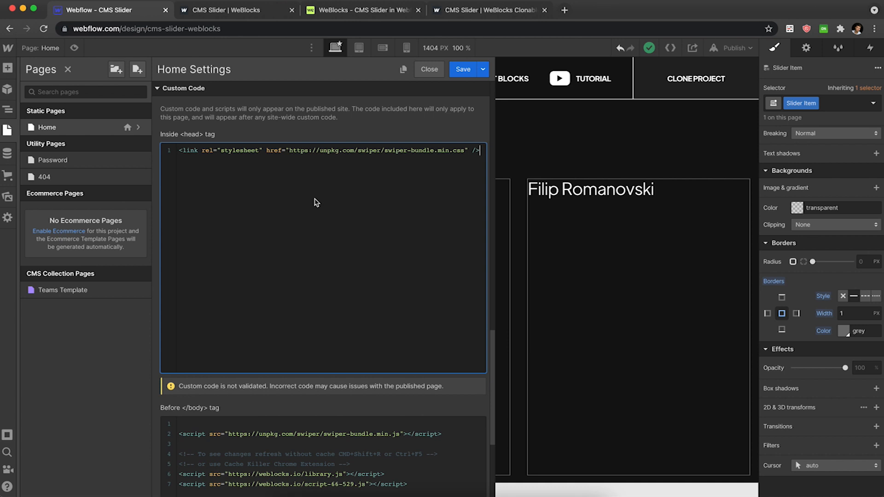
Remove the empty lines at the top of the Before </body> code and save the page settings.
scroll(339, 284, "down", 2)
left_click(184, 384)
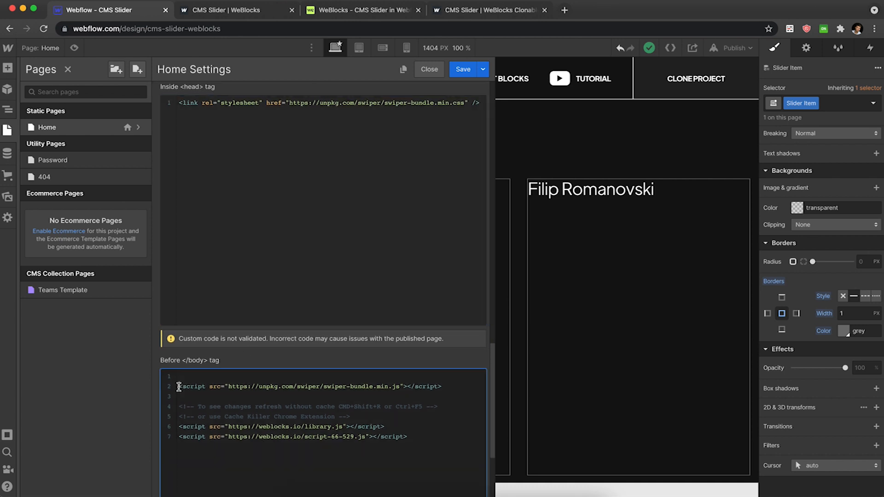
key("BackSpace")
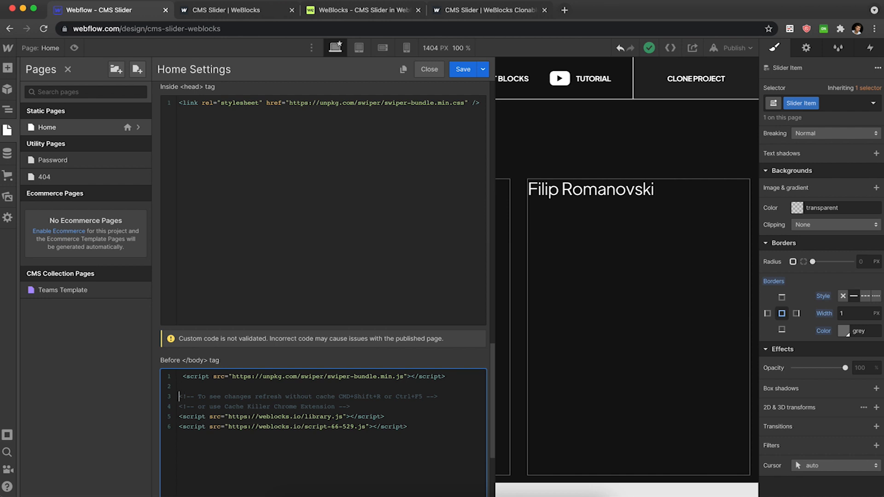
key("BackSpace")
left_click(463, 69)
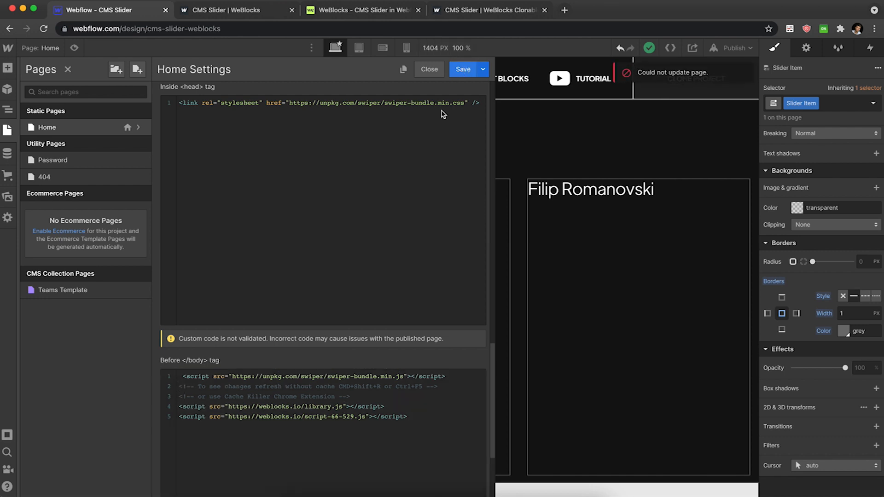
Close the page settings and publish the site to the selected domain.
key("Escape")
left_click(459, 138)
left_click(737, 48)
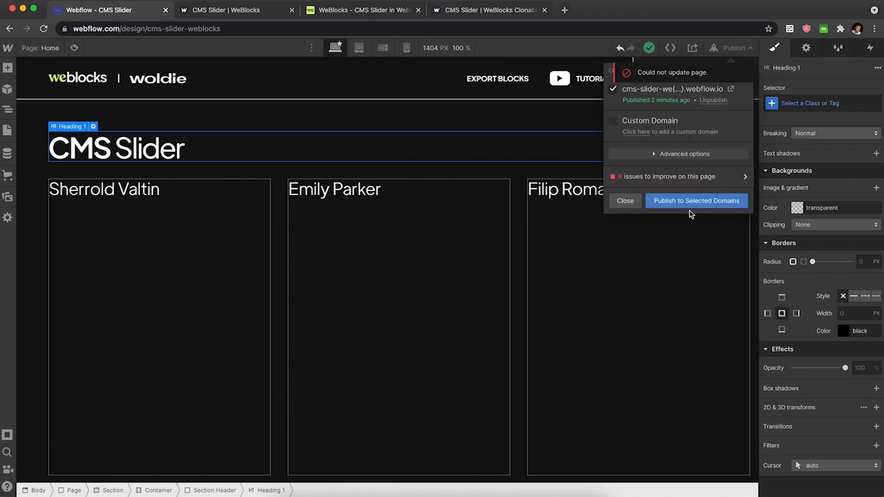
left_click(693, 207)
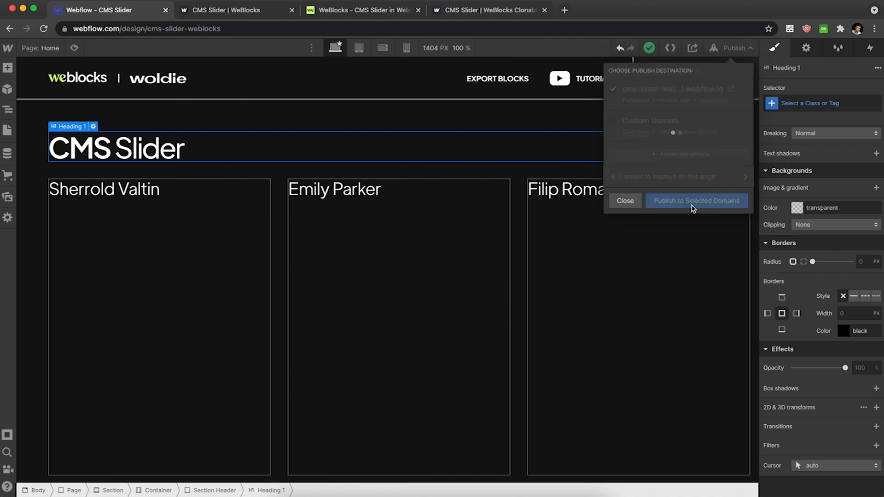
left_click(630, 202)
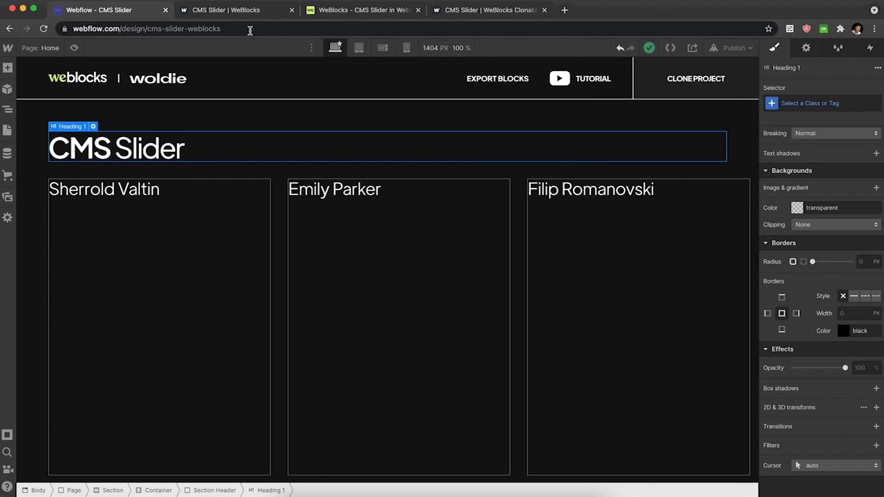
Reload the published page and drag across the slider items to test the sliding.
left_click(230, 10)
key("super+r")
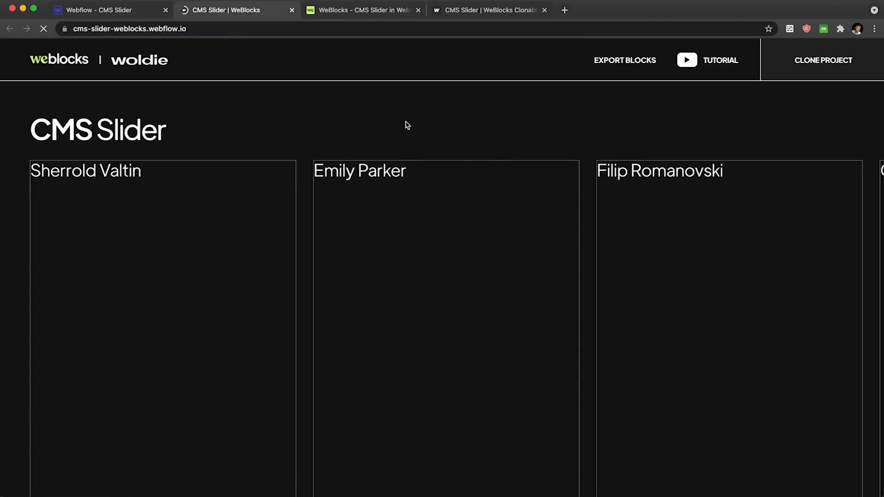
key("super+r")
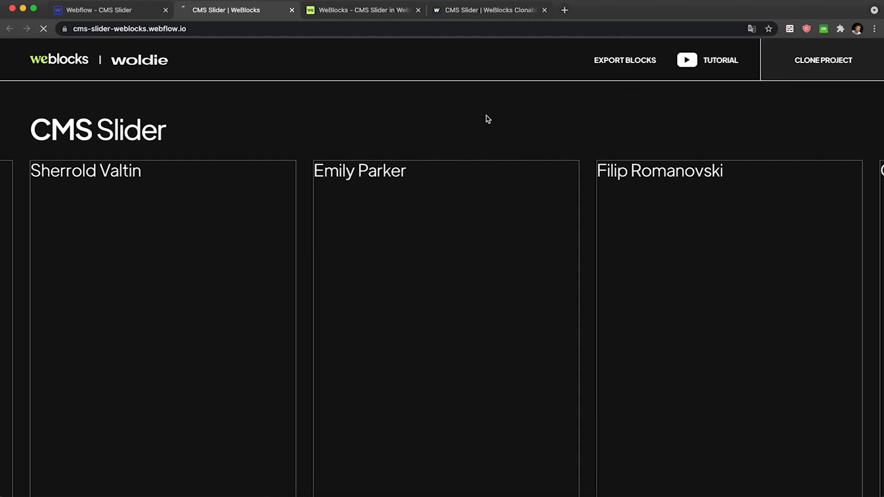
left_click_drag(550, 248, 375, 250)
Compare the published slider with the WeBlocks example site's arrows and pagination, then return to the Designer.
left_click(364, 10)
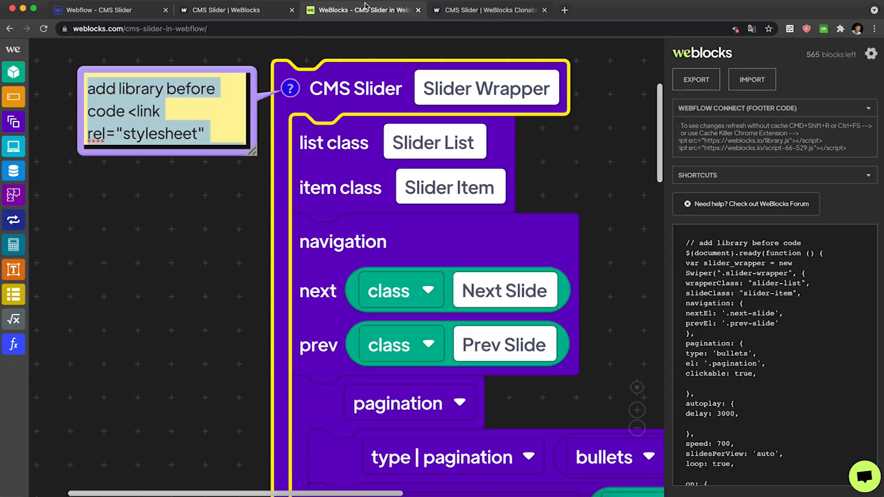
left_click(111, 17)
left_click(230, 9)
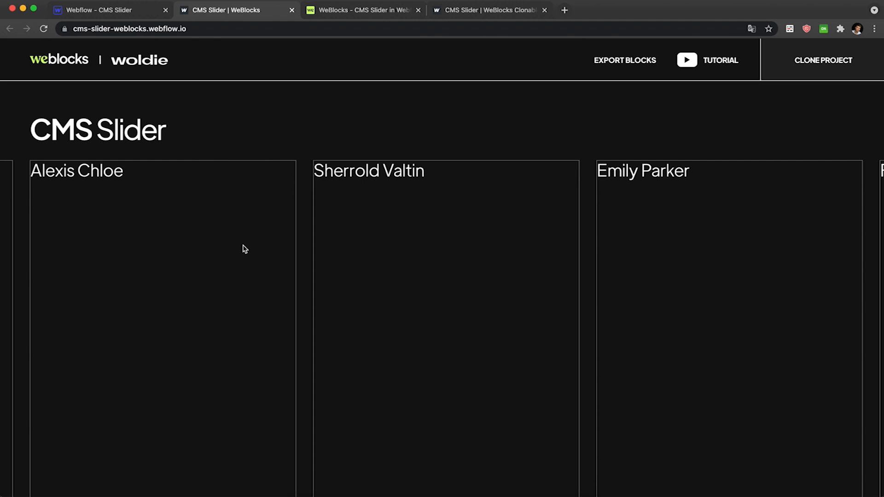
left_click(492, 8)
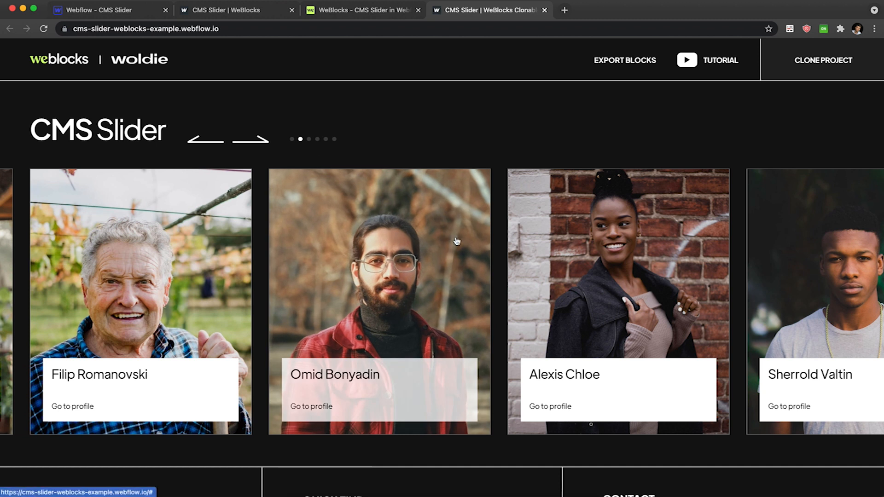
left_click(125, 14)
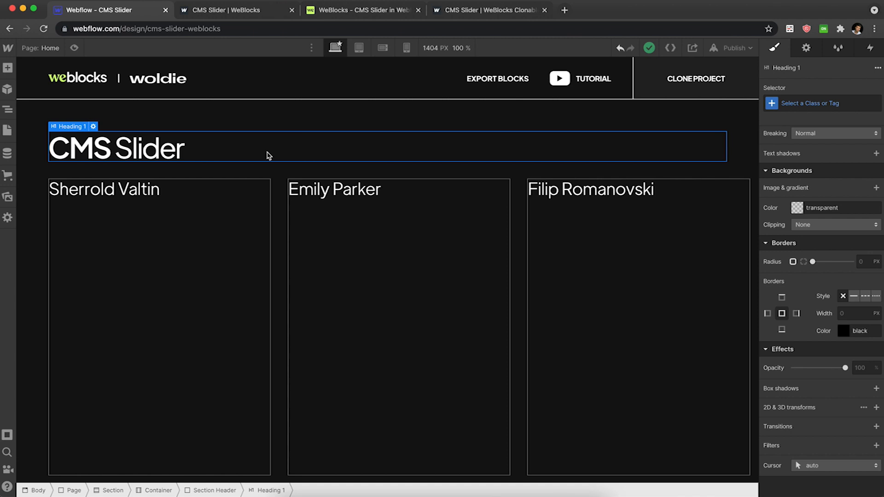
Add a Div Block inside the Section Header and give it the new class Slider Navigation Wrapper.
key("Up")
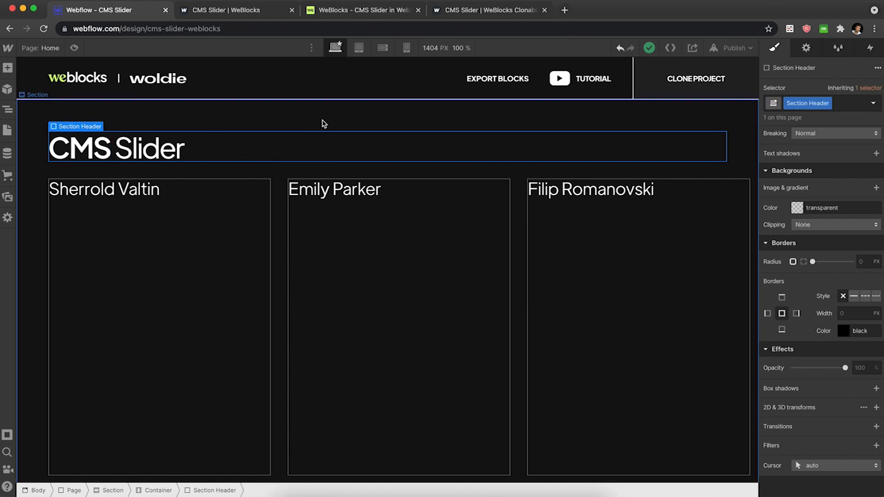
key("super+e")
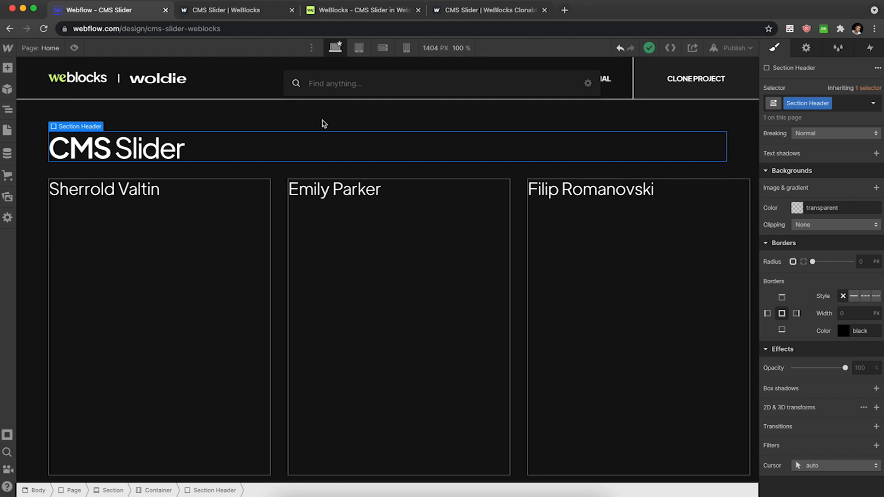
type("div")
key("Return")
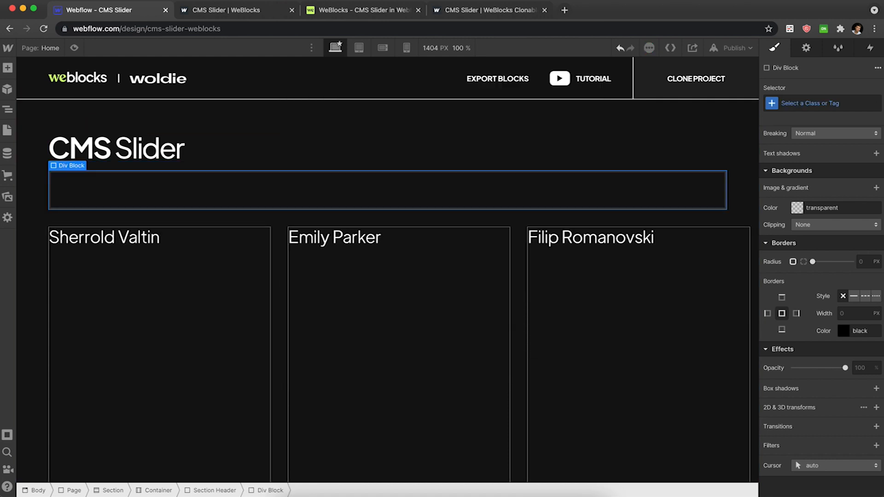
key("super+Return")
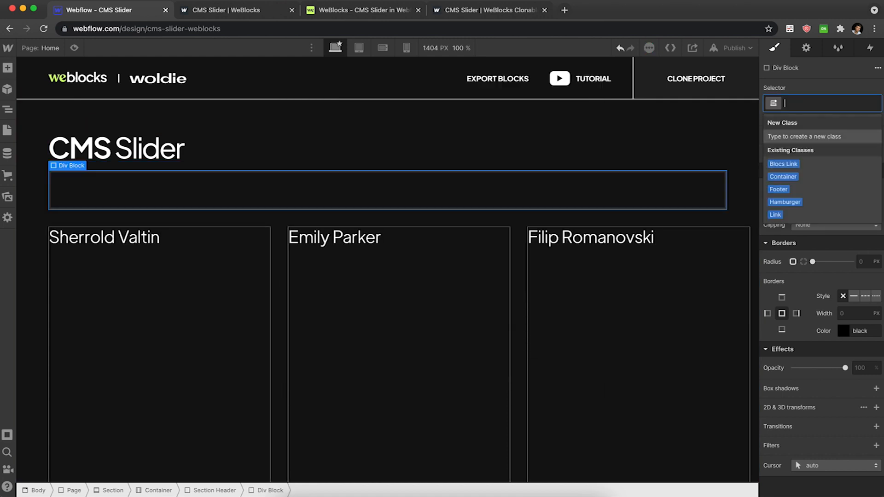
type("Slider Na")
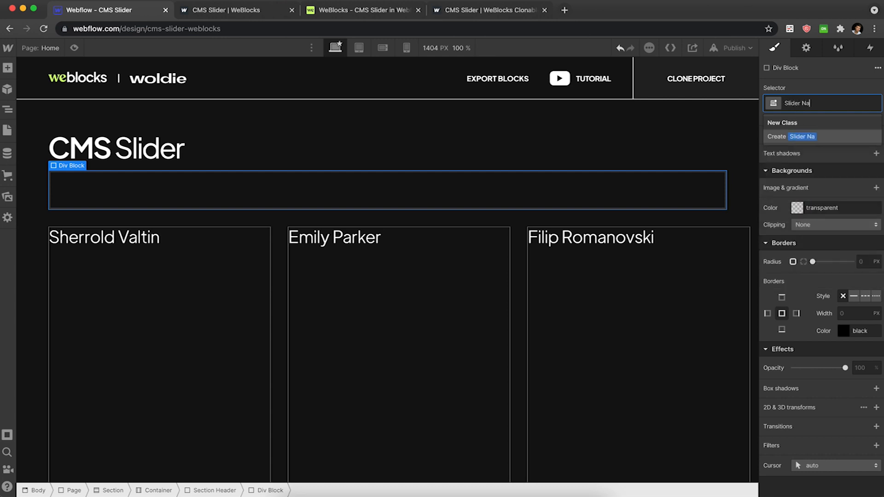
type("vigation Wrappe")
type("r")
key("Return")
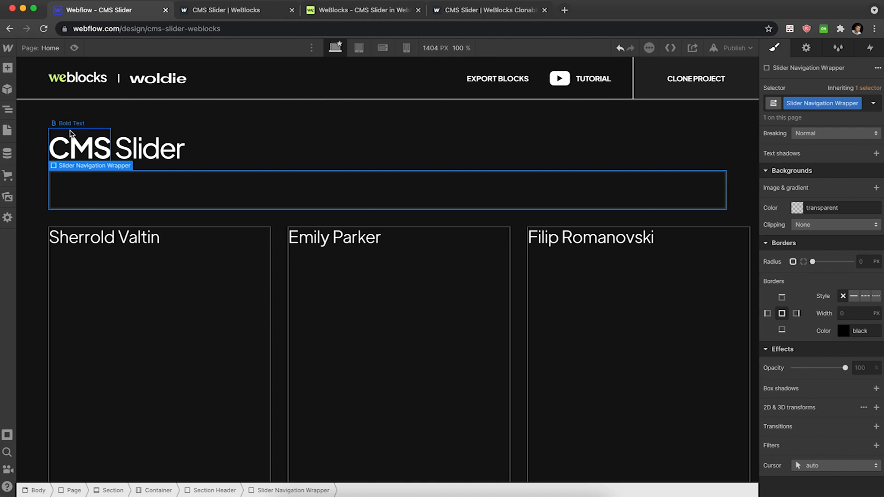
Set the Section Header's display to flex.
left_click(247, 171)
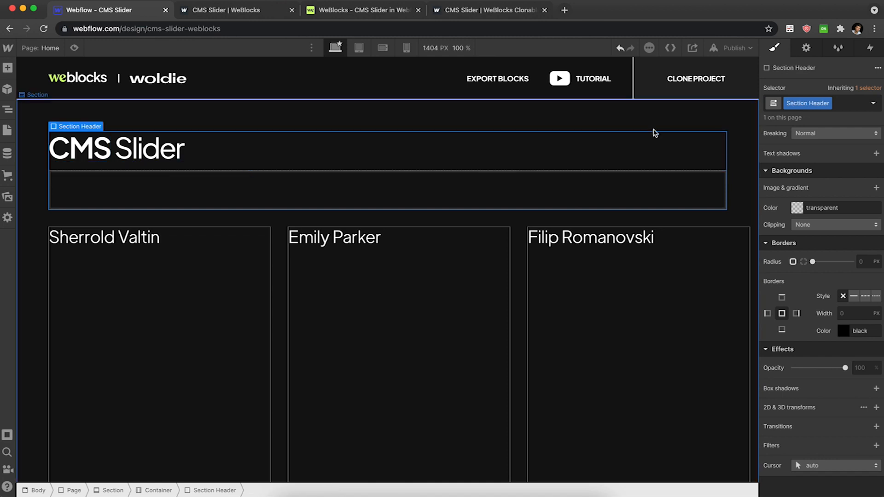
scroll(811, 166, "up", 5)
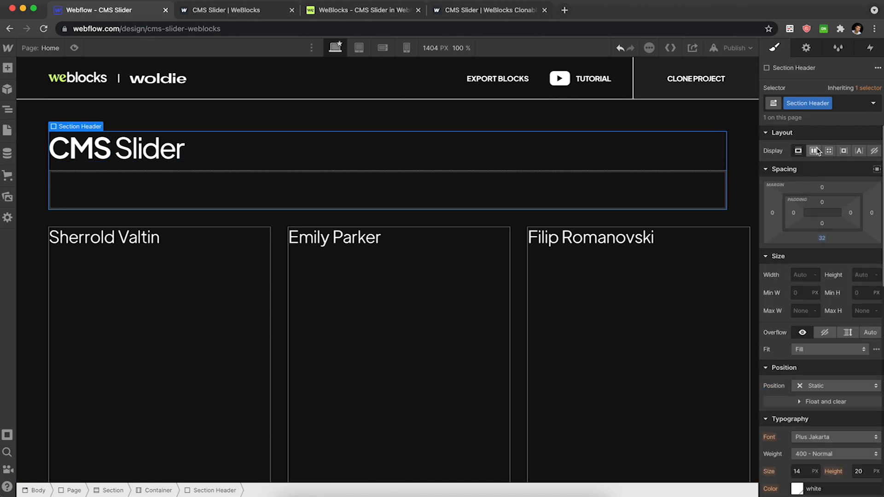
left_click(816, 150)
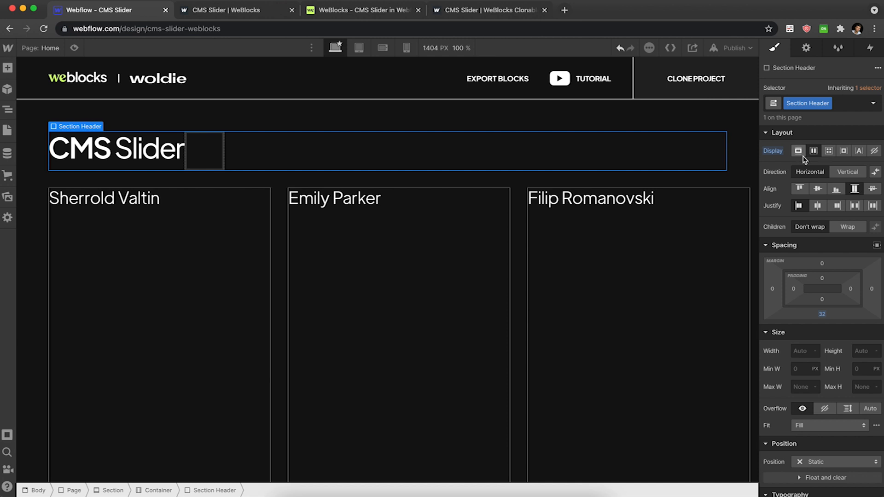
Align the Section Header's flex children to the bottom.
left_click(191, 161)
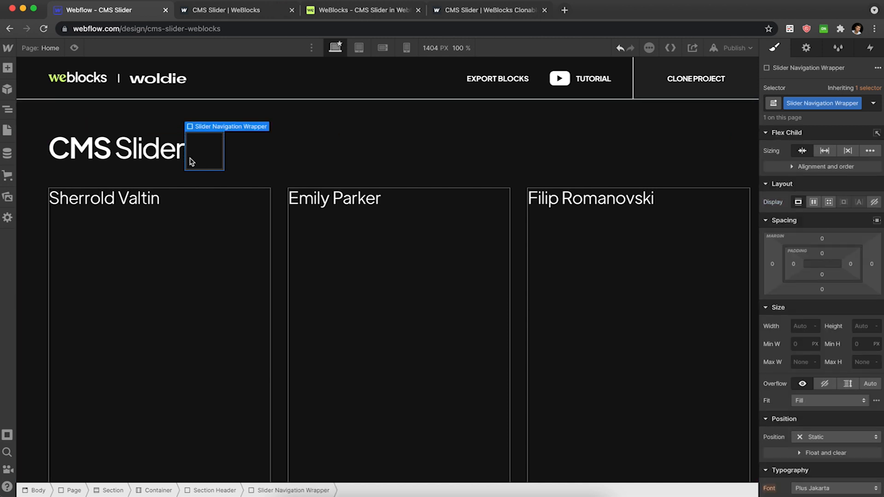
left_click(318, 155)
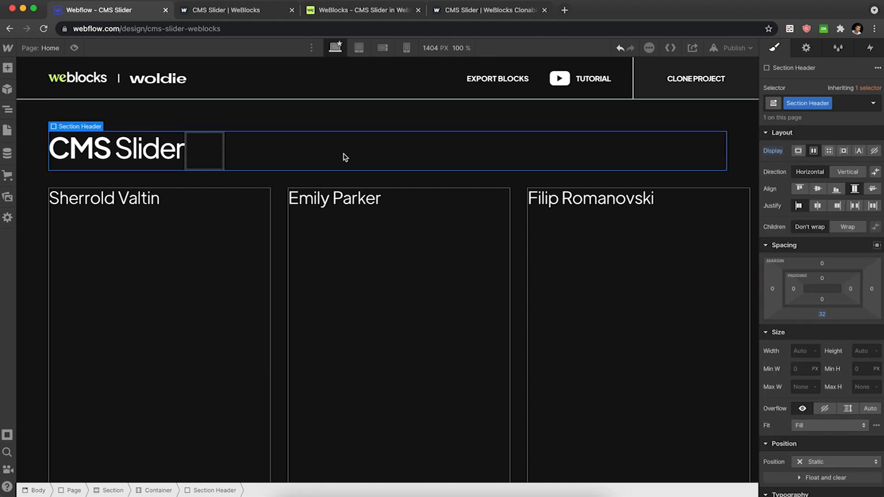
left_click(838, 191)
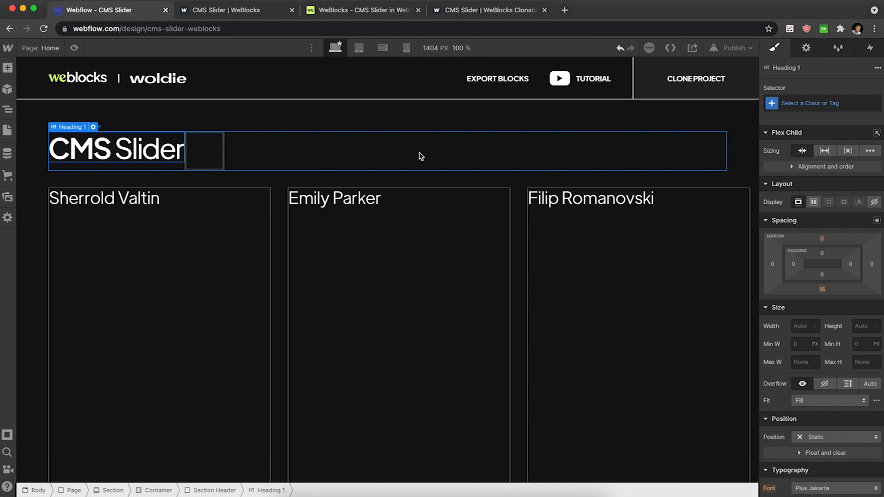
Set the Slider Navigation Wrapper's left margin to 40 px.
left_click(210, 160)
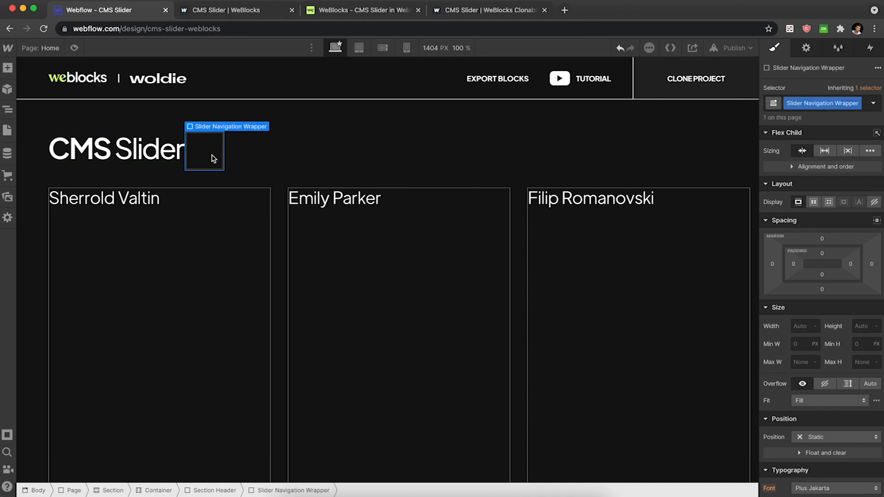
left_click(773, 267)
type("32")
key("Return")
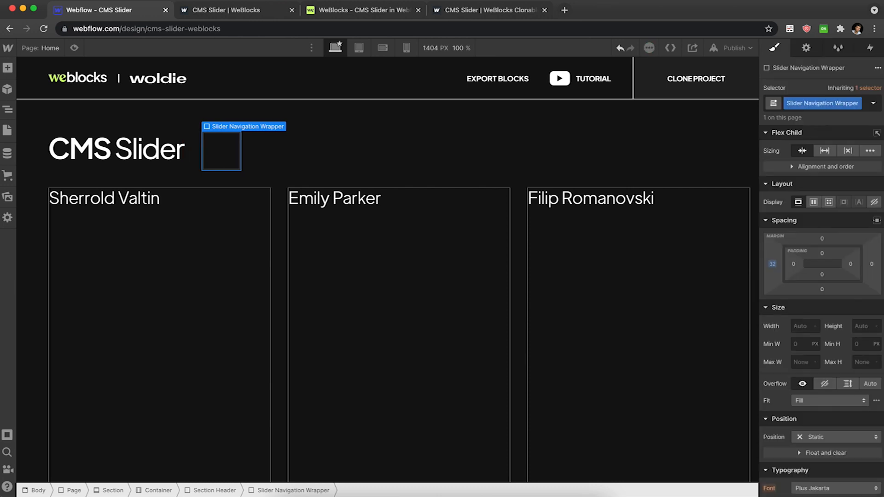
left_click(776, 265)
type("40")
key("Return")
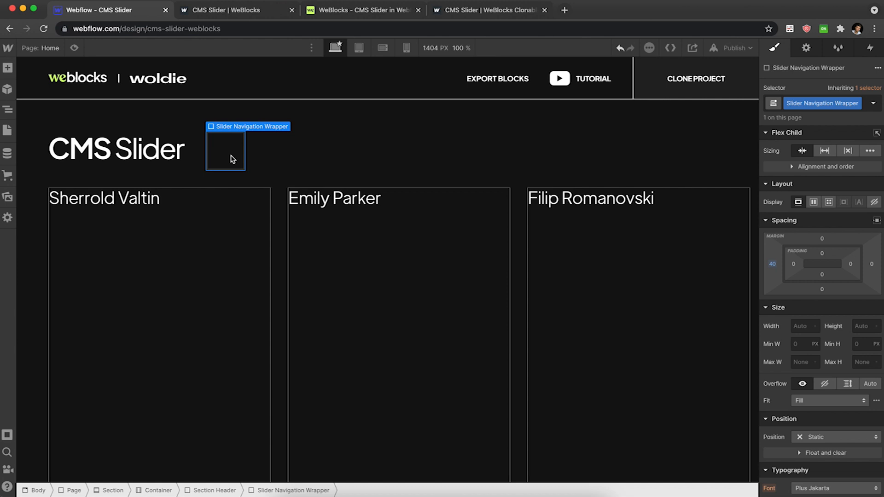
Add an Image inside the Slider Navigation Wrapper and set it to the left arrow asset.
key("super+e")
type("im")
key("Return")
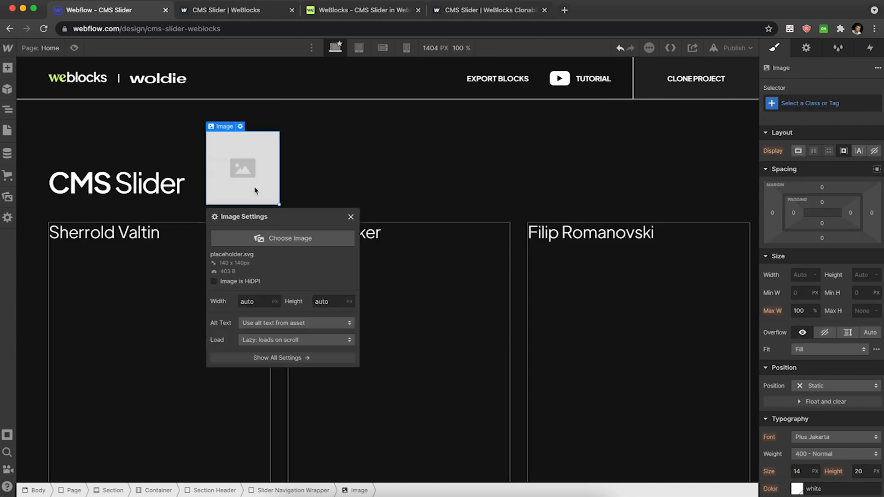
left_click(254, 232)
left_click(56, 157)
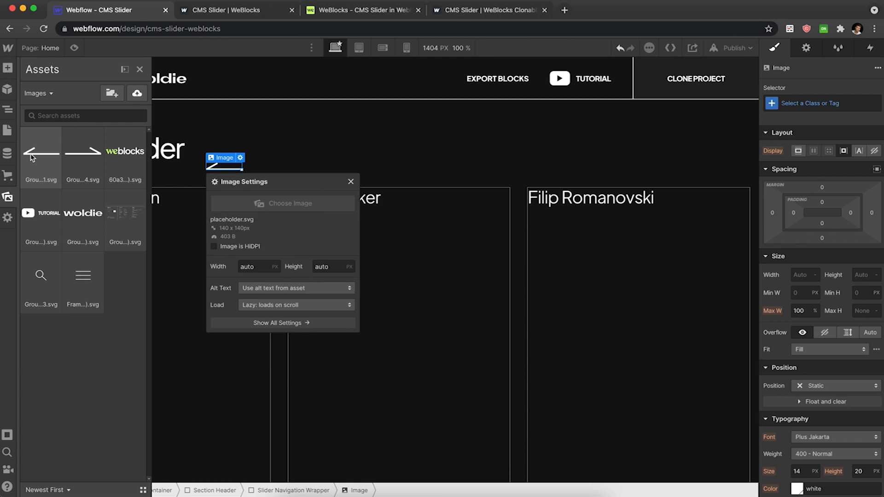
Duplicate the arrow image and replace the copy's image with the right arrow asset.
key("super+c")
key("super+v")
left_click(265, 169)
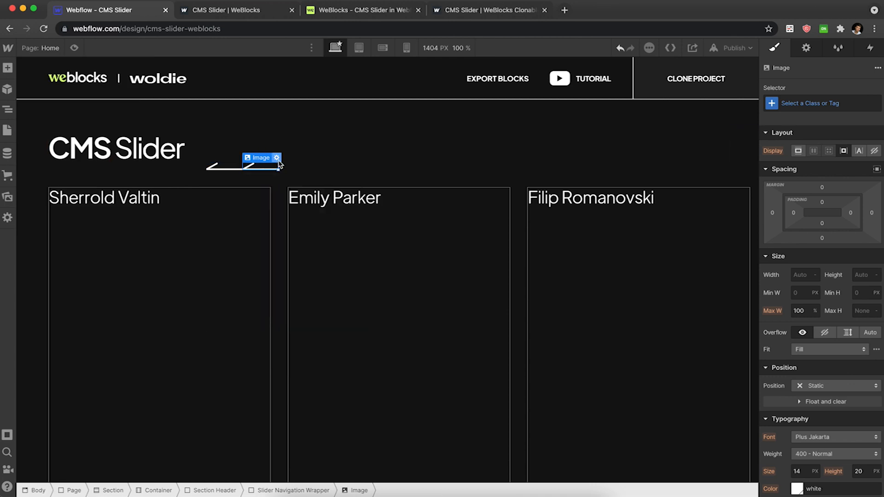
left_click(276, 158)
left_click(294, 203)
left_click(85, 154)
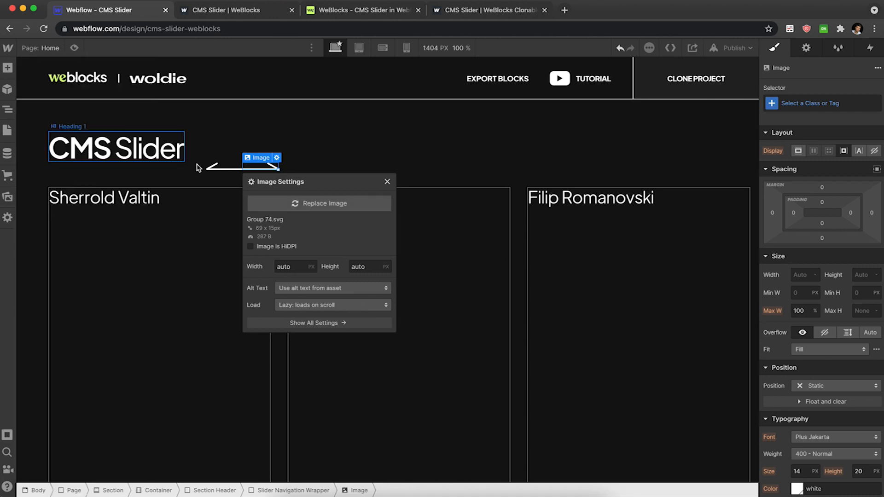
Give both arrow images the class Slider Navigation.
left_click(223, 169)
key("super+Return")
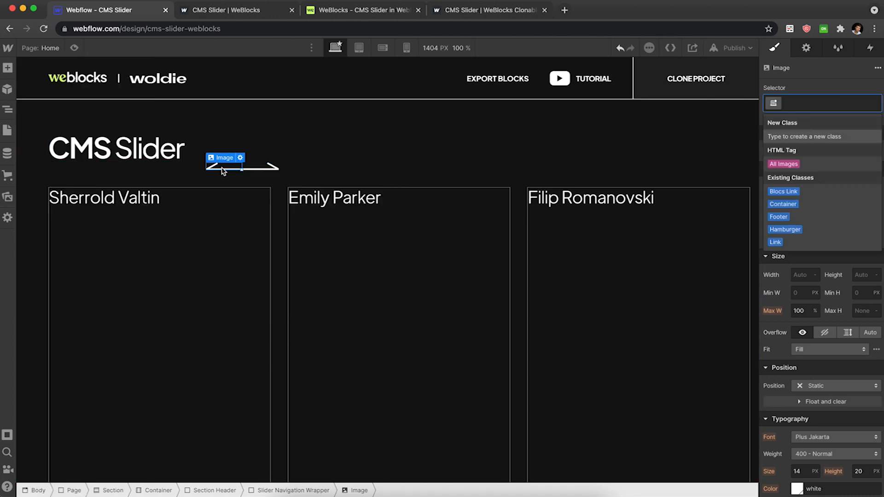
type("Slider Navigation")
key("Return")
key("Right")
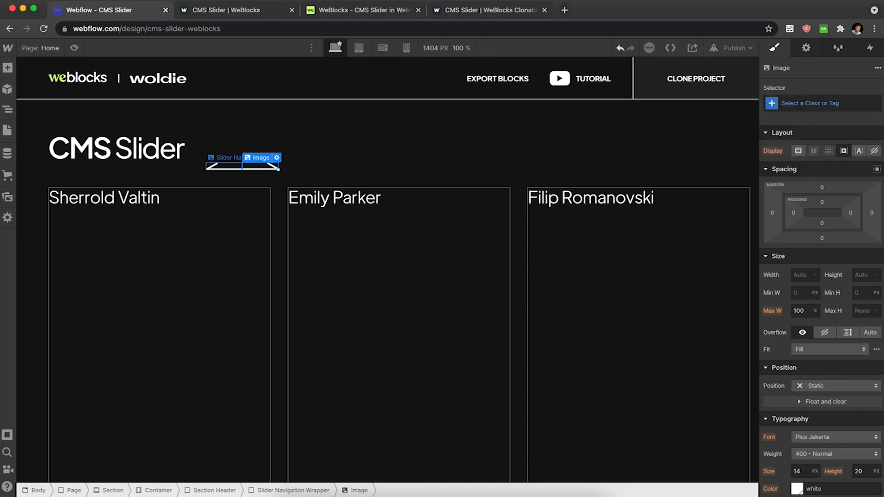
key("super+Return")
type("Slider")
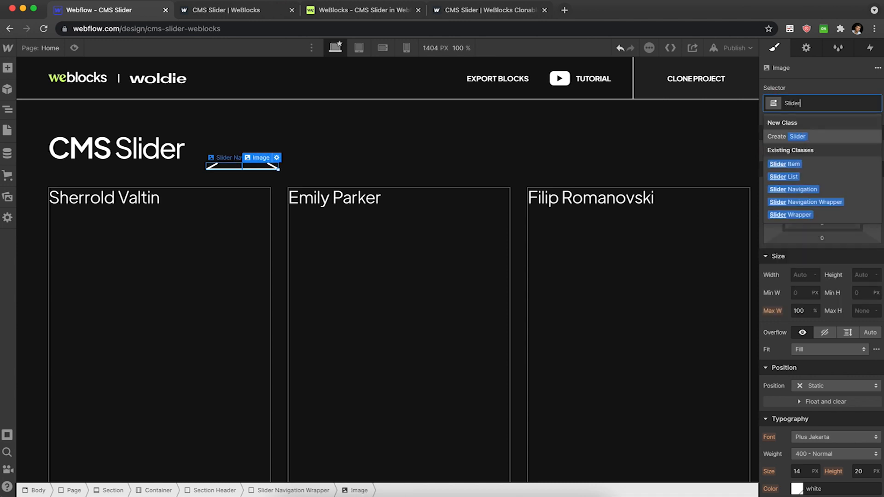
key("Down")
key("Down")
key("Down")
key("Return")
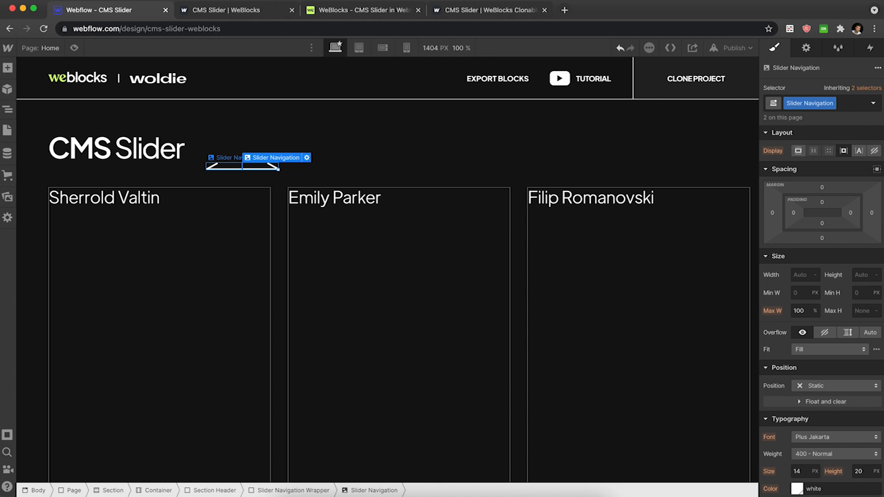
Give the CMS Slider heading the new class Section Tittle.
left_click(338, 139)
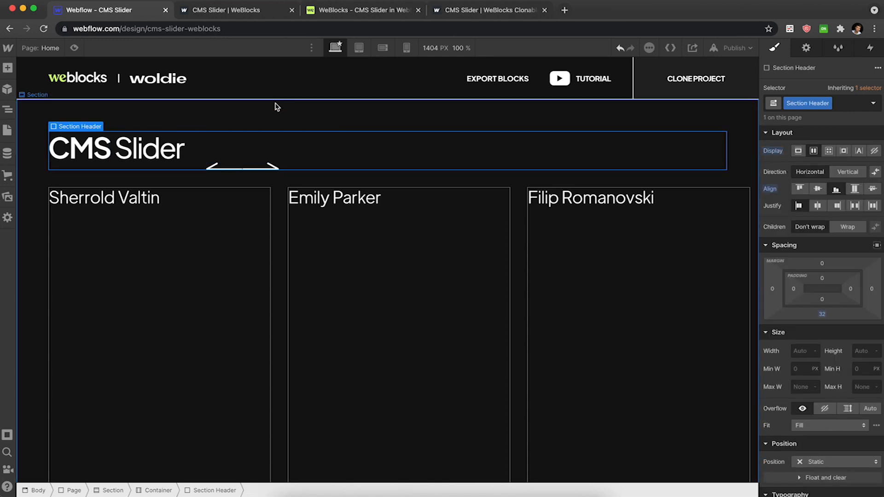
left_click(178, 152)
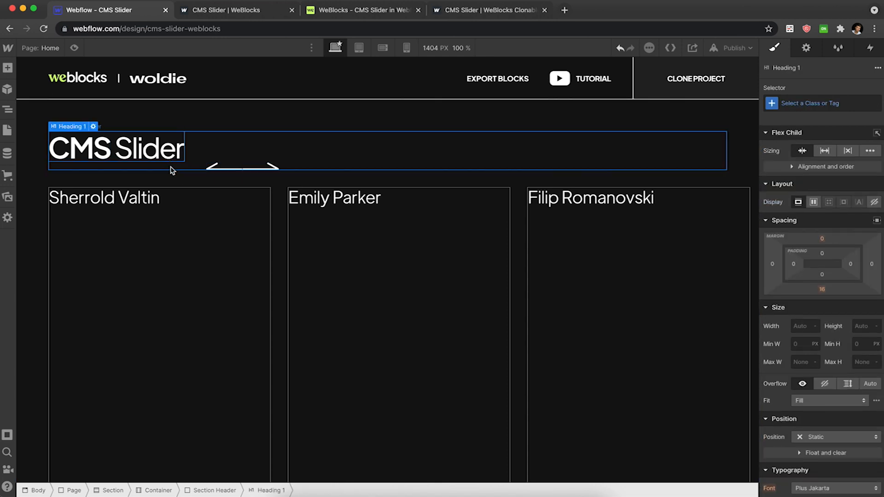
left_click(826, 104)
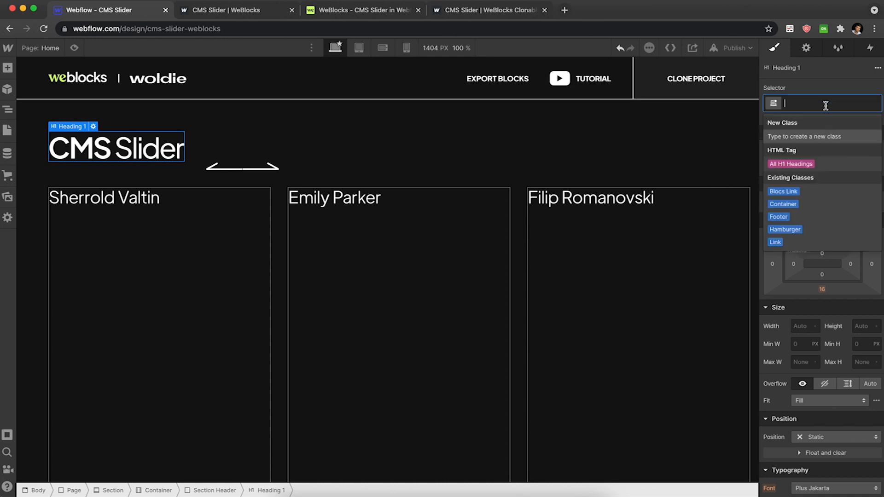
type("Section")
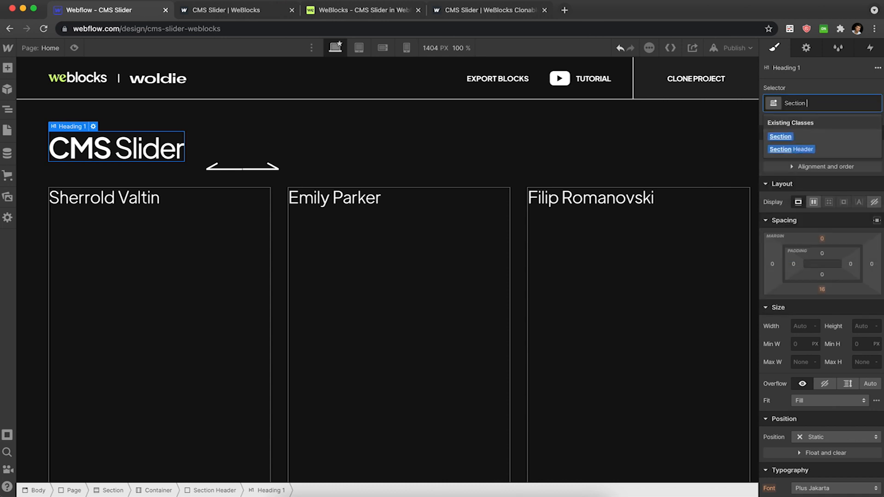
type(" Titl")
type("tle")
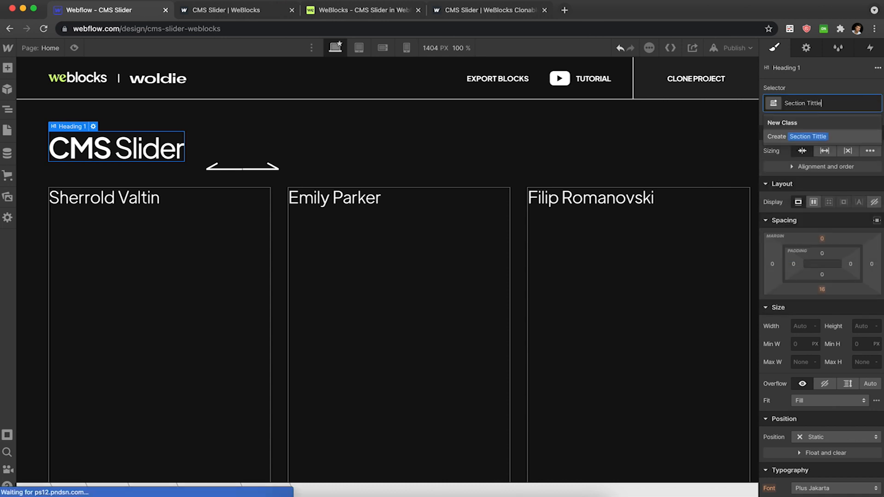
key("Return")
Set the Section Tittle heading's bottom margin to 0.
left_click(824, 291)
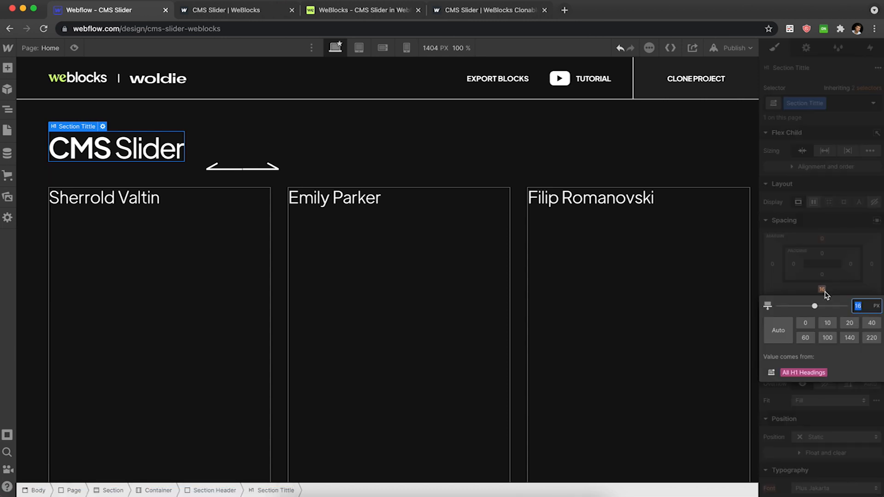
type("0")
key("Return")
left_click(423, 131)
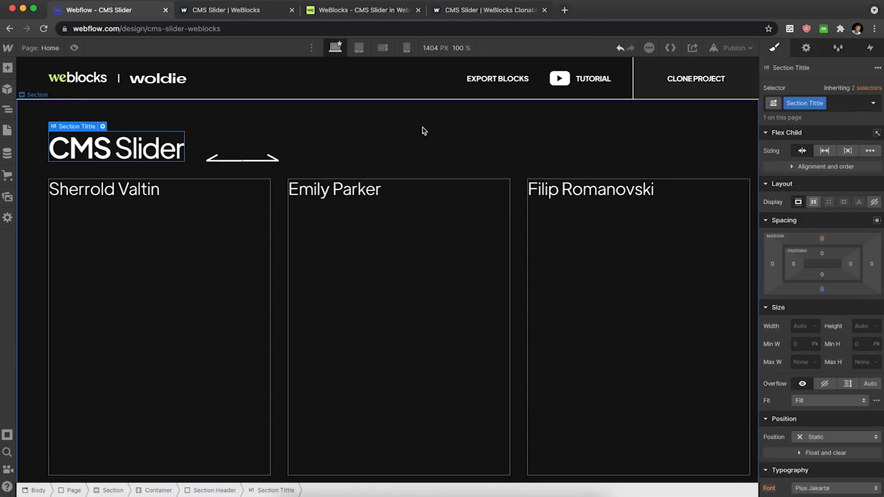
Reduce the Slider Navigation class's opacity in its Hover state.
left_click(234, 162)
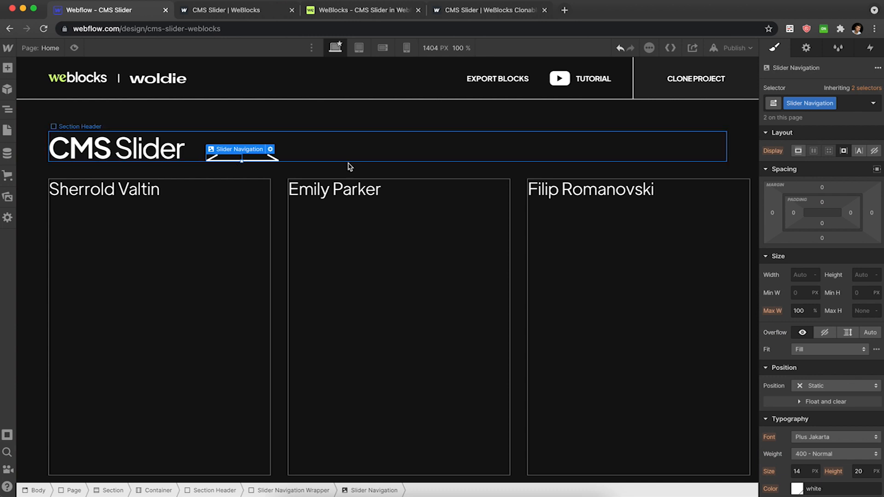
left_click(873, 104)
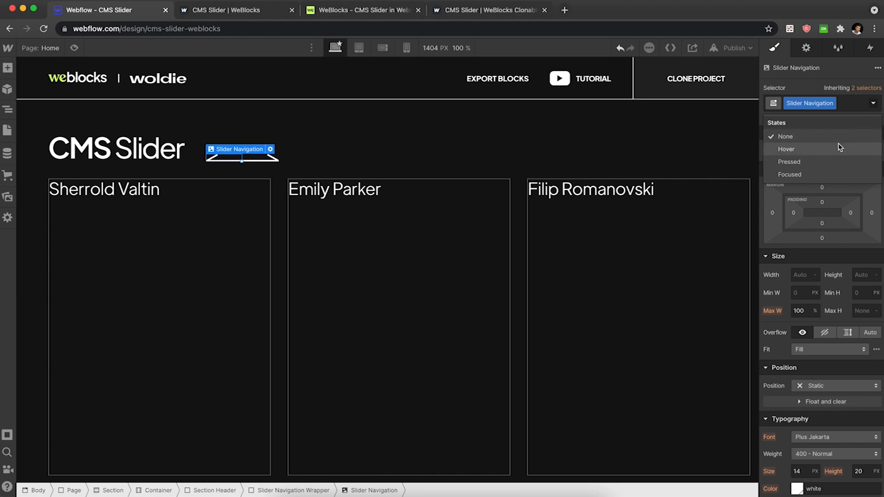
left_click(840, 146)
scroll(829, 262, "down", 10)
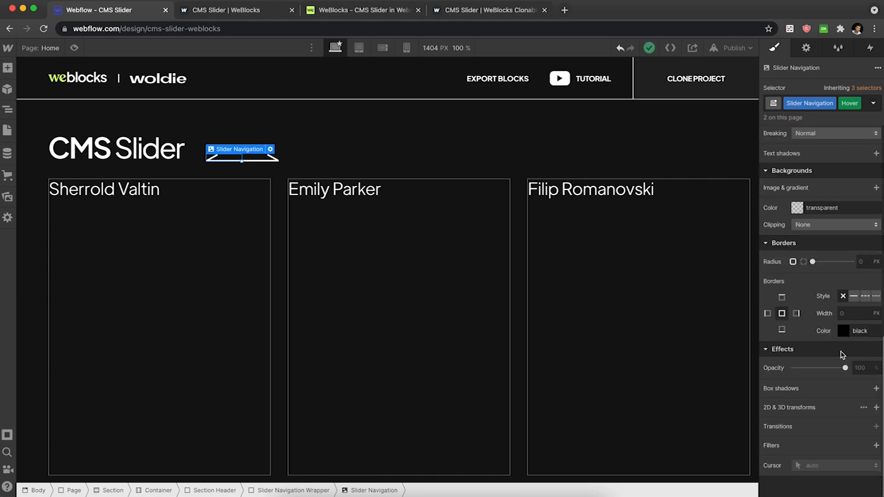
left_click(862, 368)
type("70")
key("Return")
In the default state, add a 200 ms opacity transition and a pointer cursor to Slider Navigation.
left_click(875, 104)
left_click(822, 149)
left_click(878, 106)
left_click(836, 136)
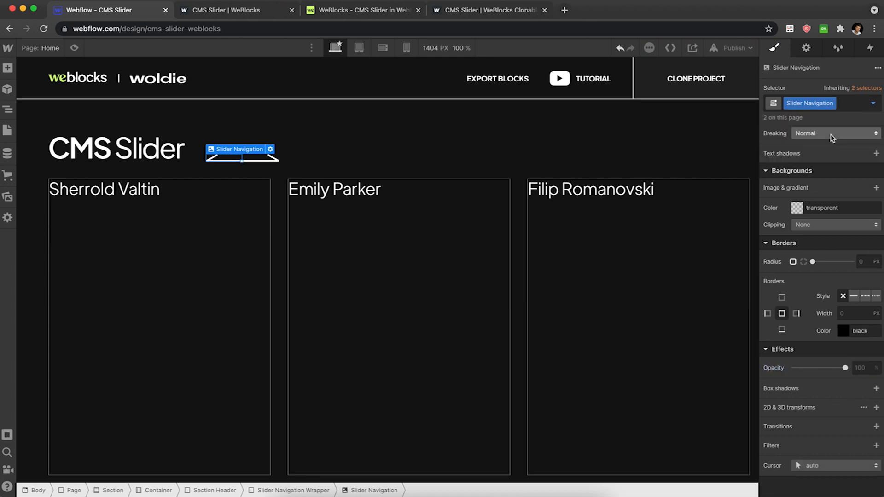
left_click(877, 425)
left_click(836, 359)
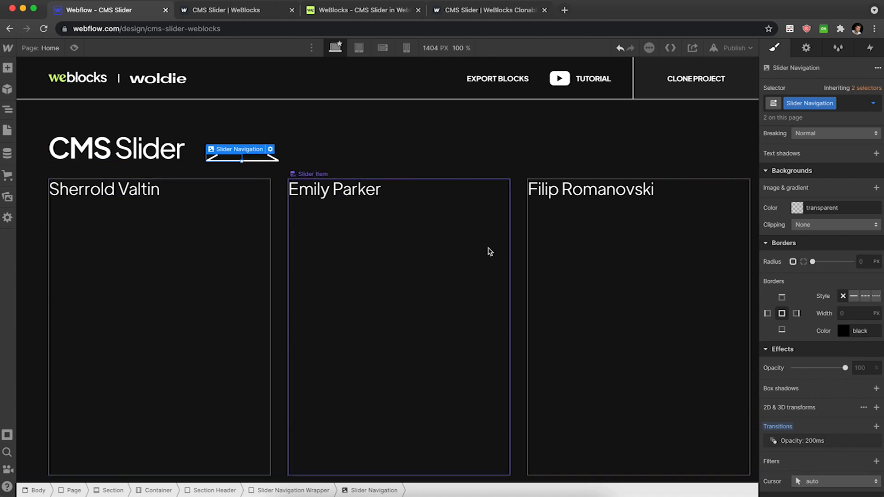
left_click(855, 489)
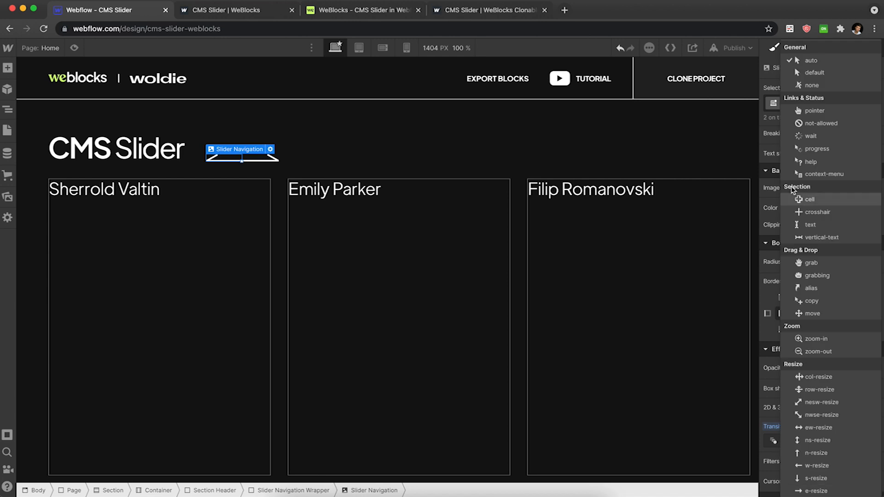
left_click(814, 111)
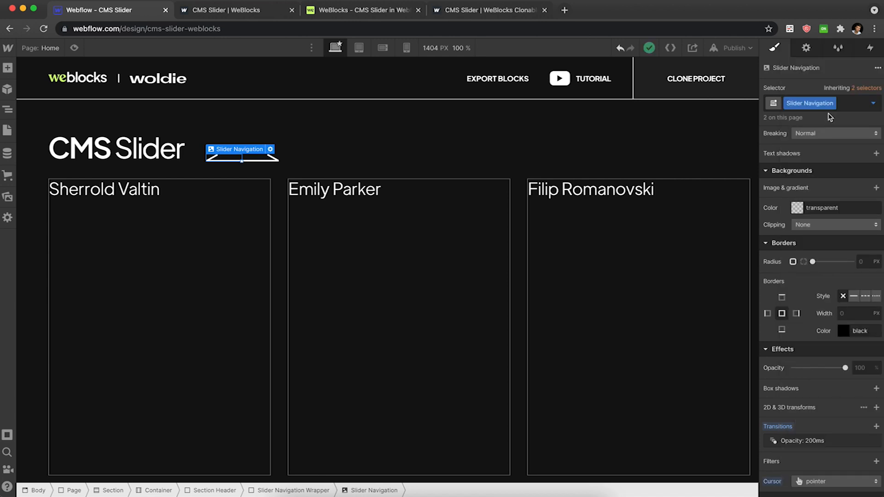
Publish the site to the selected domain.
left_click(748, 48)
left_click(691, 201)
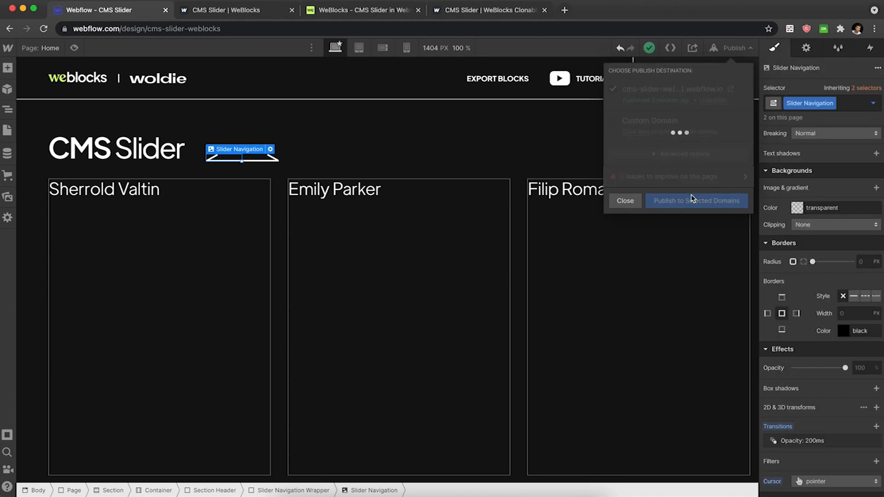
left_click(631, 204)
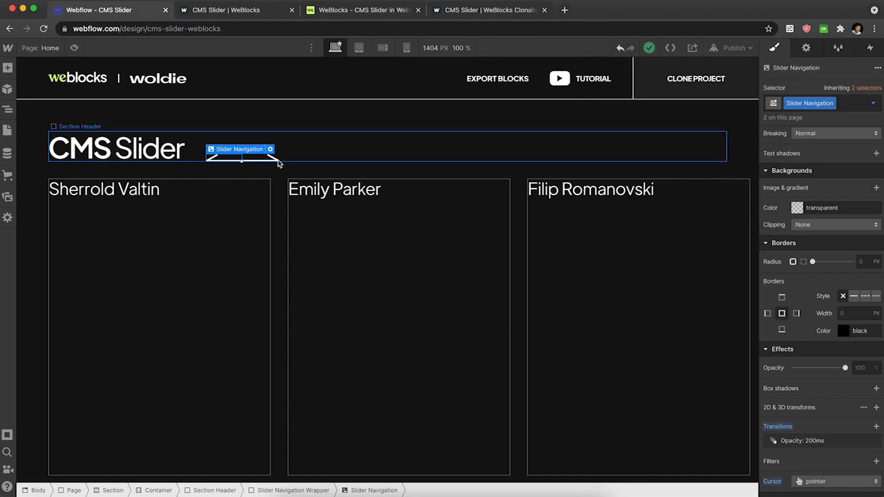
Switch to the WeBlocks CMS Slider tab and examine the navigation block's next and prev class names.
left_click(361, 11)
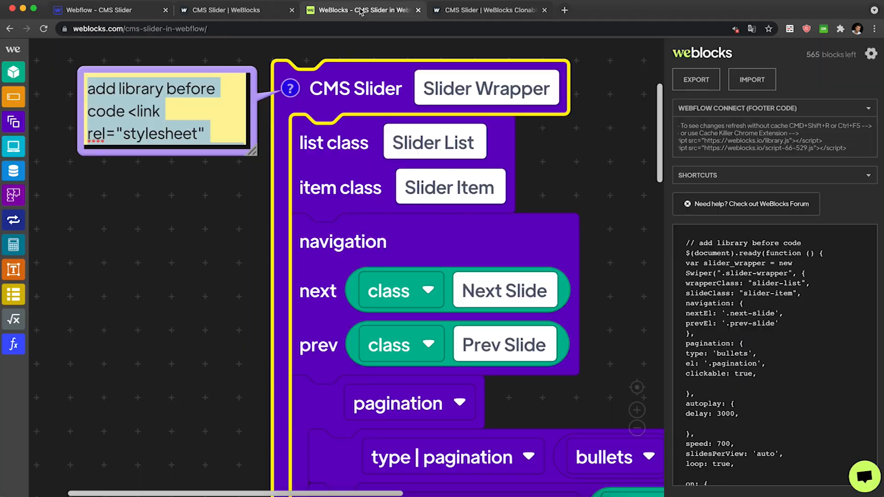
scroll(448, 241, "down", 3)
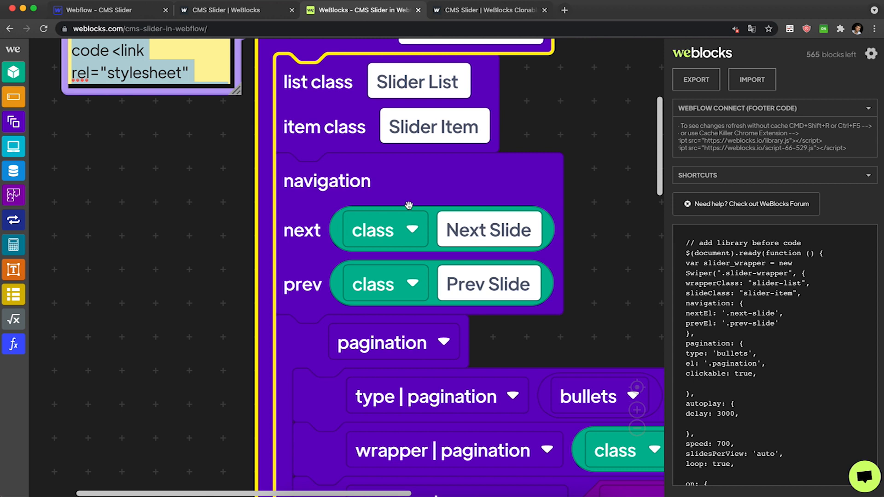
left_click(361, 187)
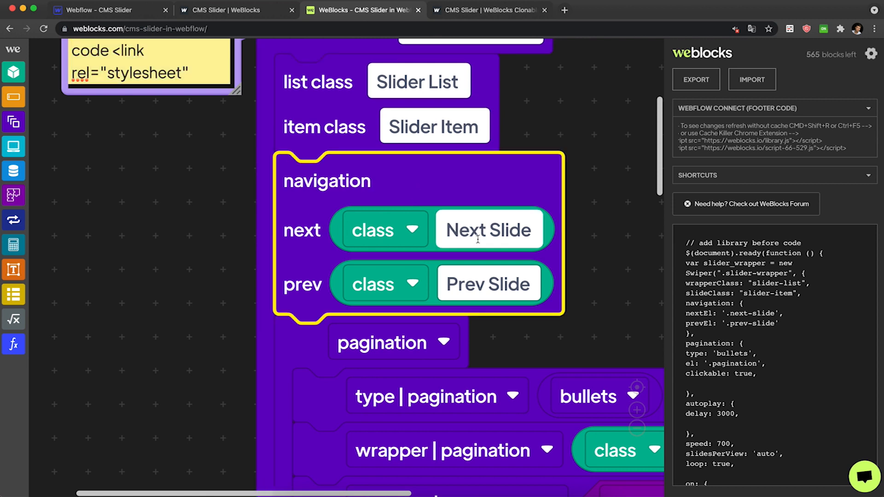
left_click(497, 233)
key("super+c")
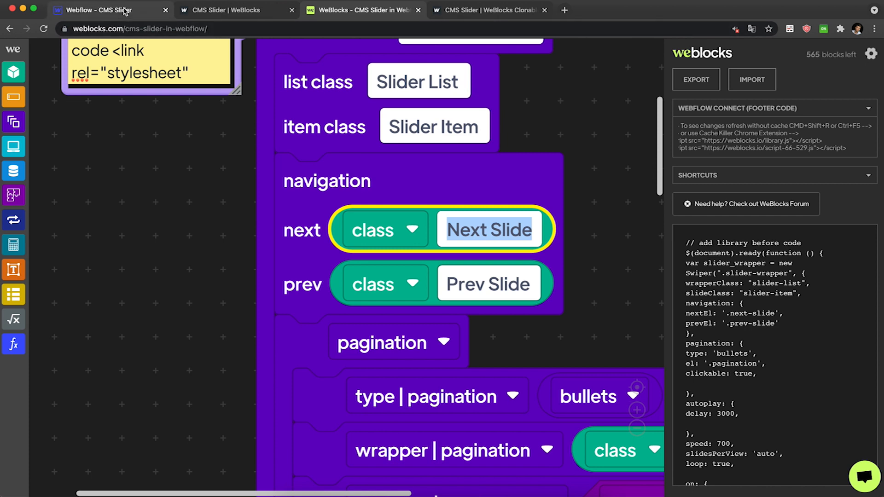
left_click(308, 175)
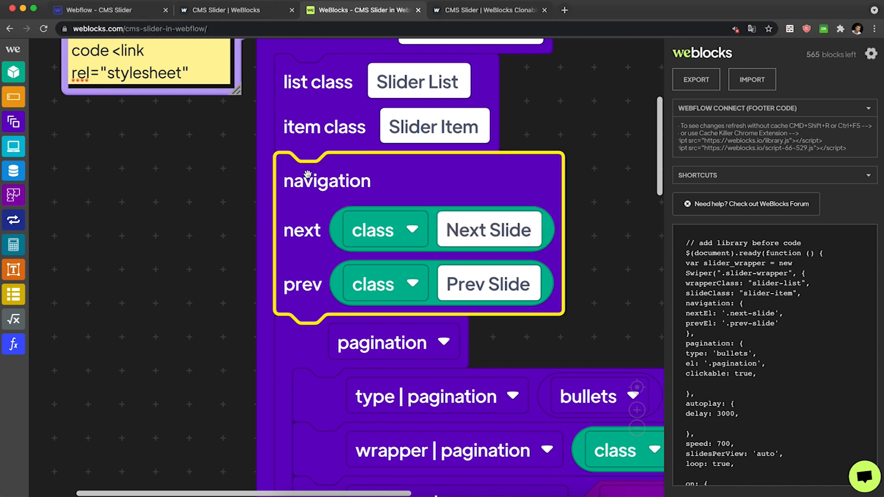
Add the Next Slide combo class to the right navigation arrow.
left_click(94, 9)
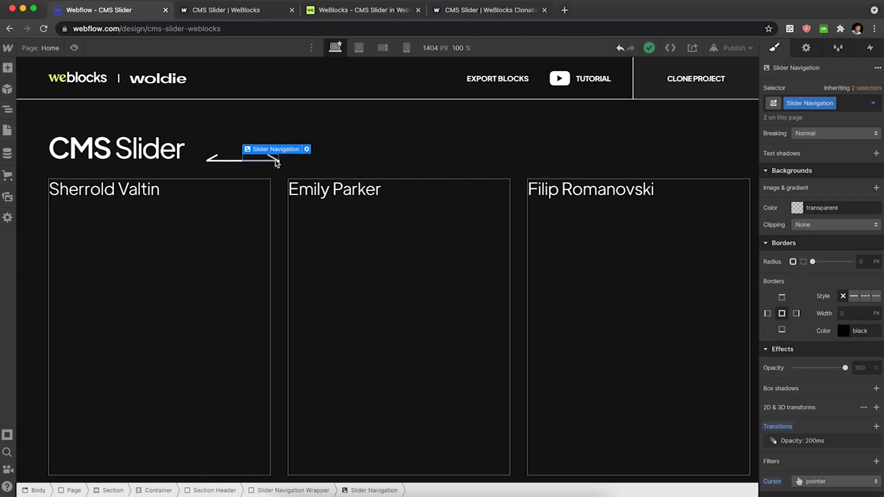
key("super+Return")
key("super+v")
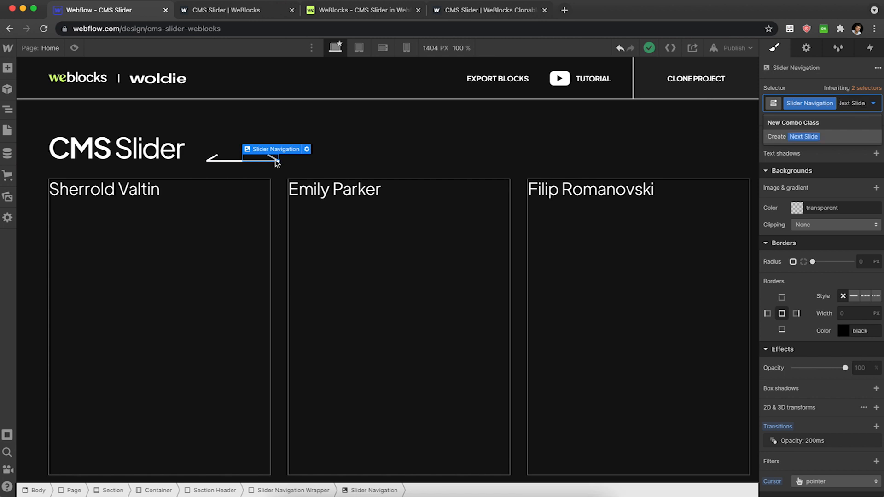
key("Escape")
Add the Prev Slide combo class to the left navigation arrow and give it a 16 px right margin.
left_click(217, 161)
key("super+Return")
type("Prev Sl")
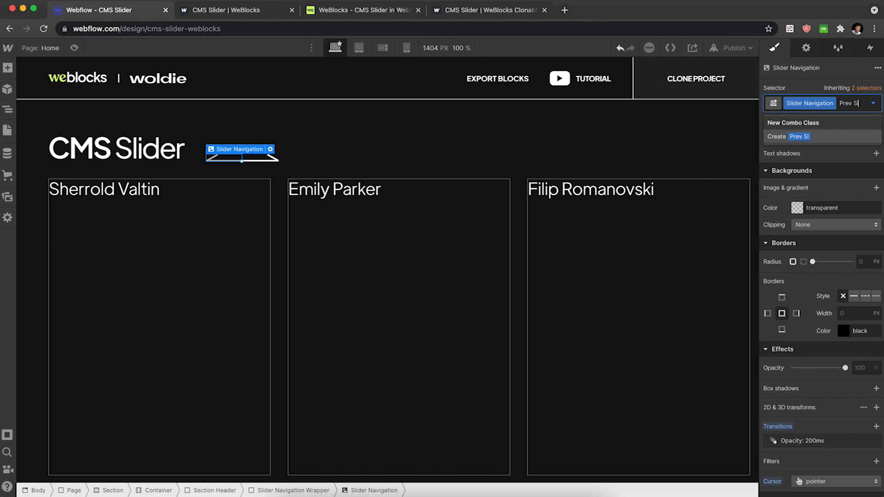
type("ide")
key("Return")
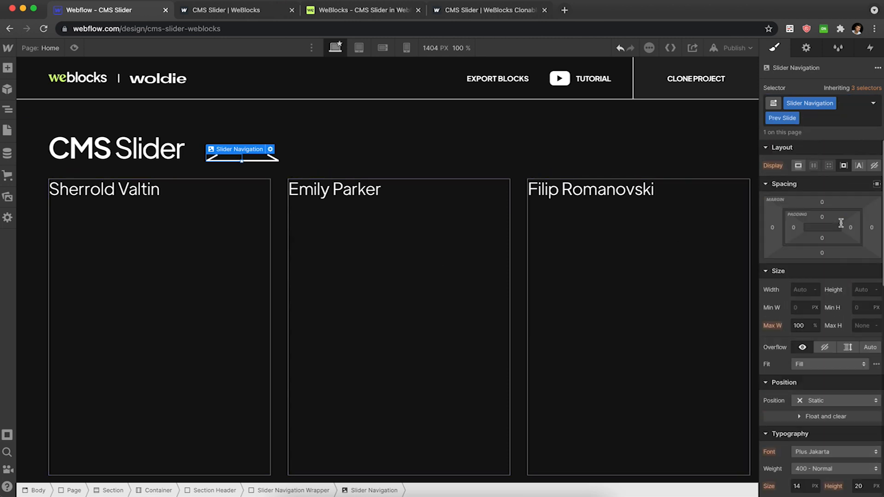
left_click(872, 228)
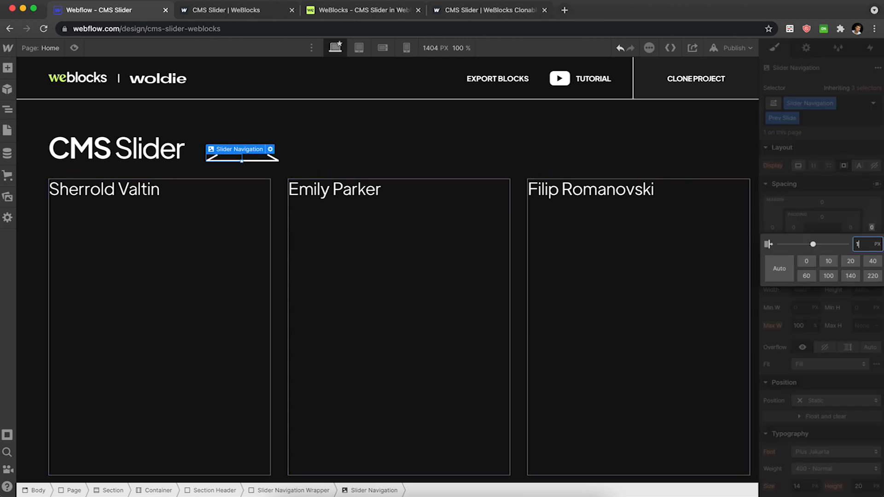
key("Return")
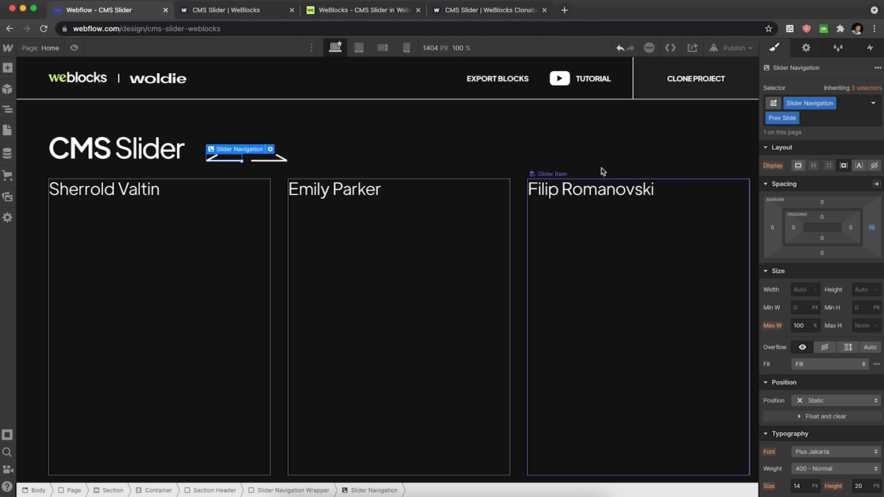
Set the Slider Navigation Wrapper's bottom margin to 4 px.
left_click(548, 133)
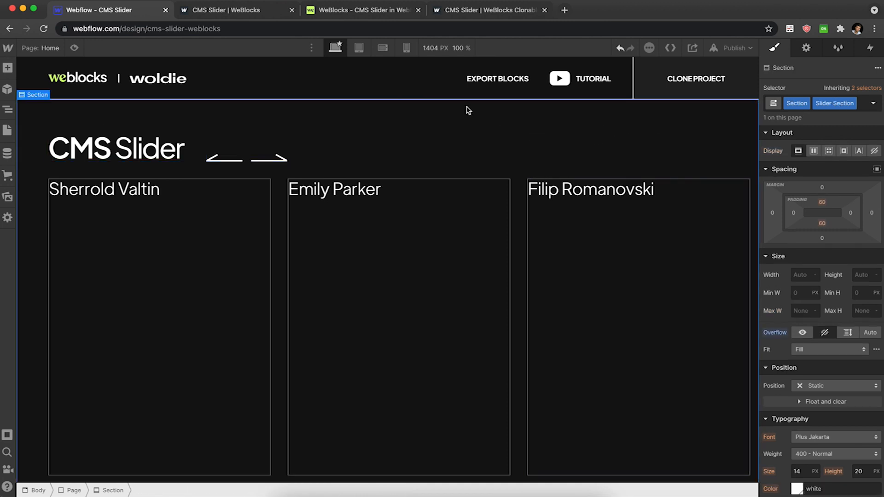
left_click(248, 161)
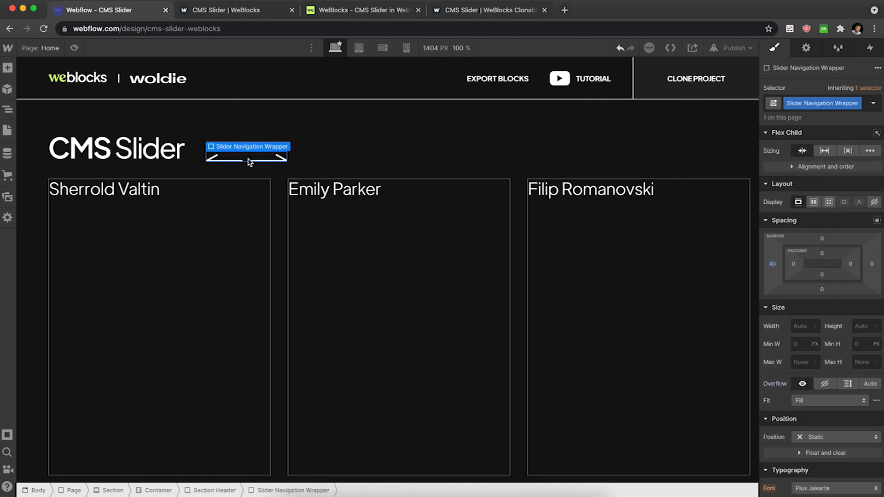
left_click(823, 290)
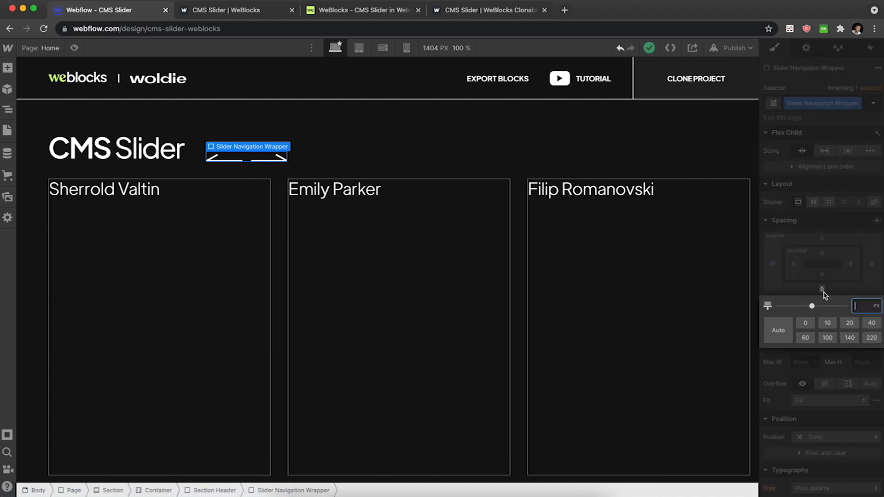
key("Return")
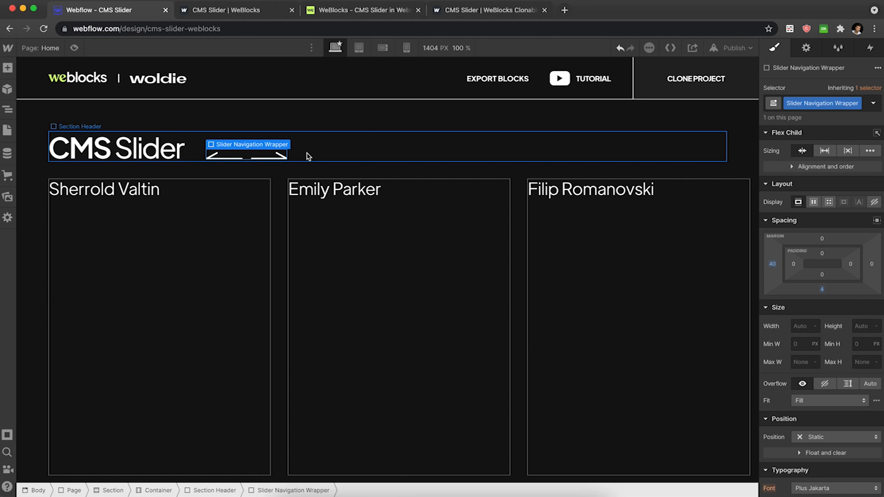
Publish the site to the selected domain.
left_click(736, 48)
left_click(653, 201)
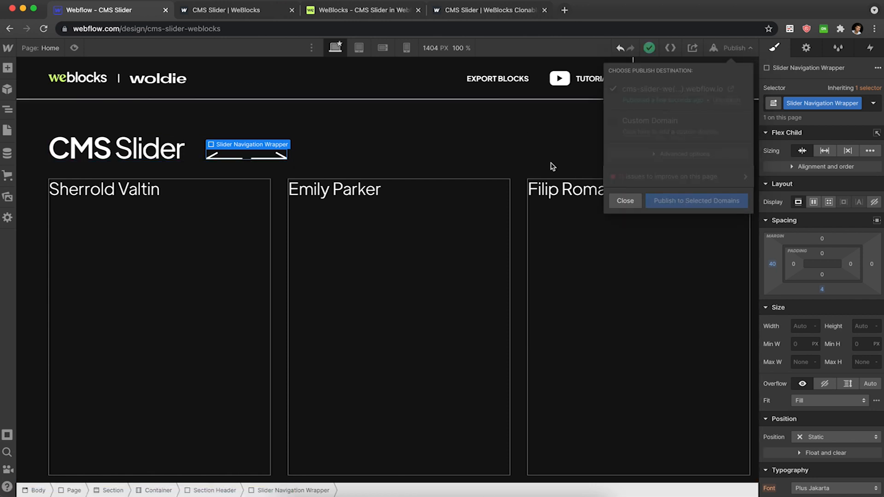
Reload the published site and test the next and previous arrows on the slider.
left_click(251, 10)
key("super+r")
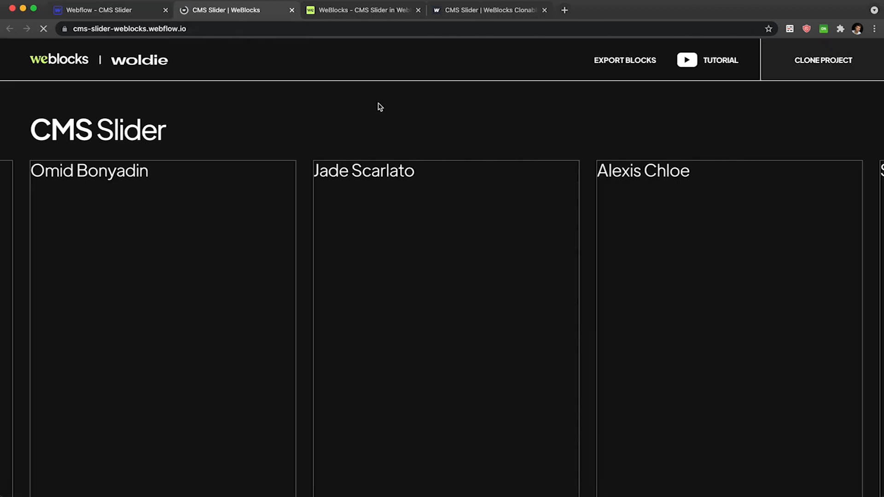
left_click(261, 140)
left_click(261, 139)
left_click(260, 138)
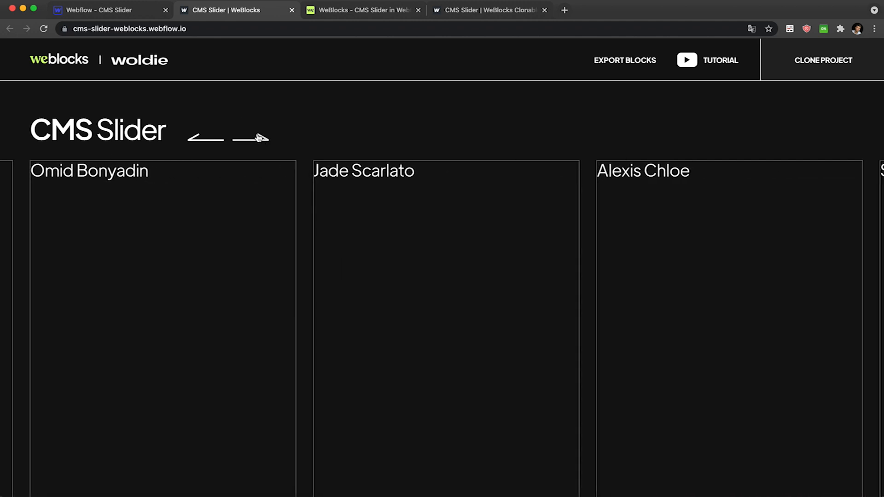
left_click(208, 141)
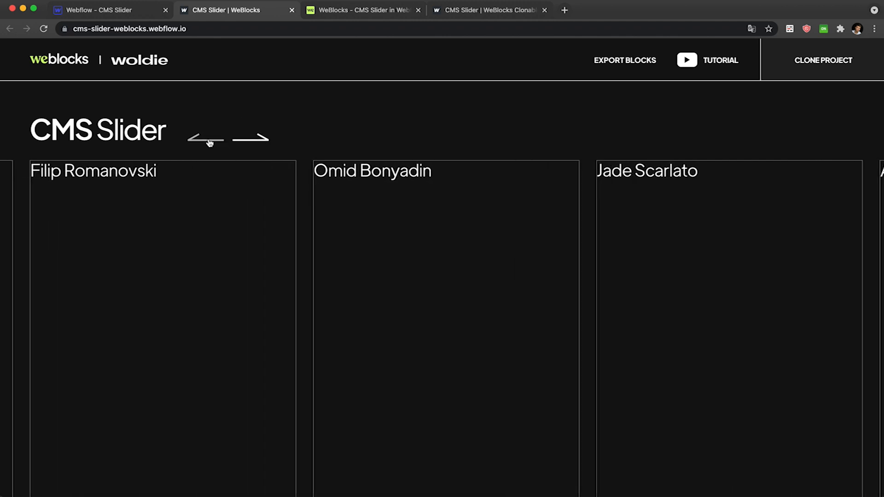
left_click(209, 141)
left_click(258, 142)
left_click(258, 142)
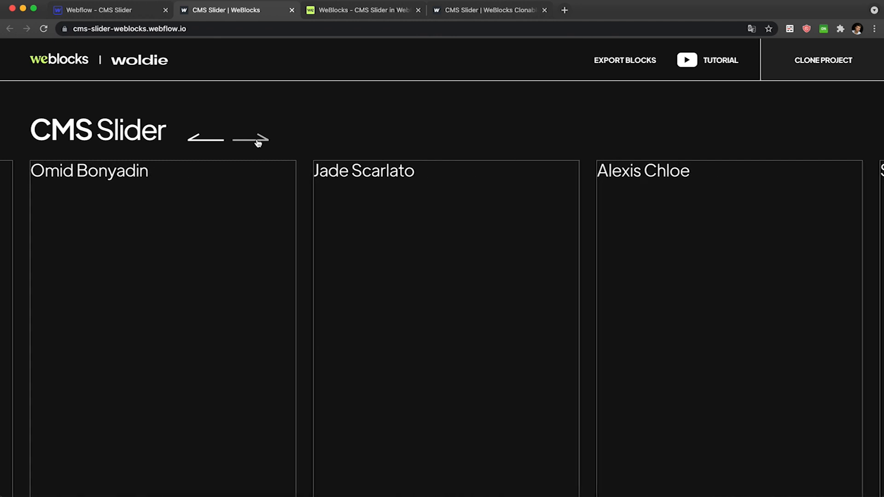
Switch to the WeBlocks CMS Slider tab and examine the pagination wrapper class name.
left_click(376, 11)
scroll(475, 177, "down", 5)
scroll(476, 177, "right", 3)
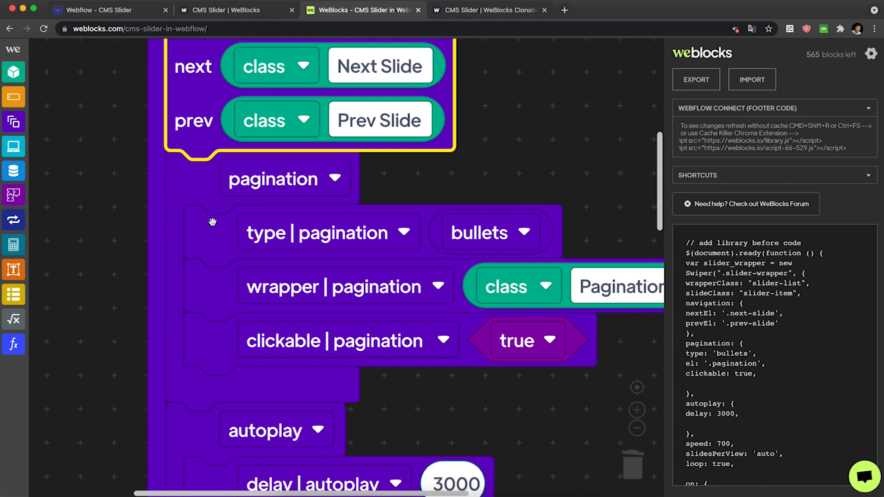
left_click(213, 222)
scroll(525, 226, "down", 2)
scroll(524, 226, "right", 3)
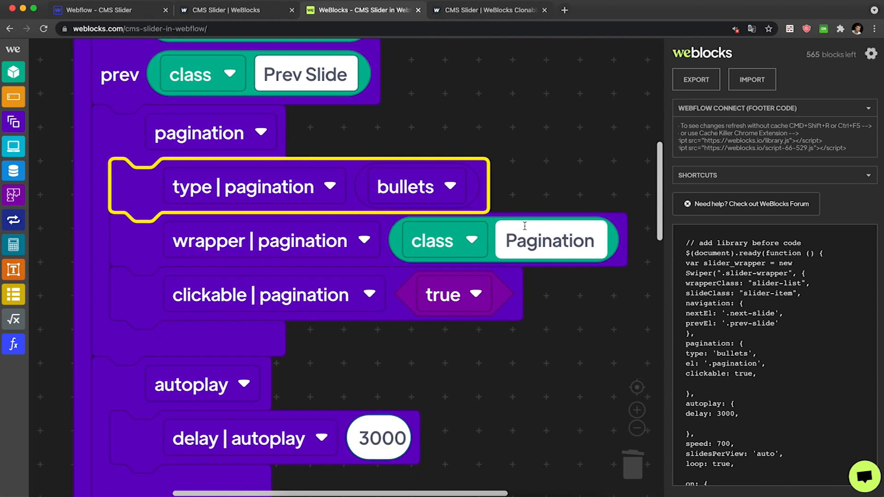
left_click(149, 247)
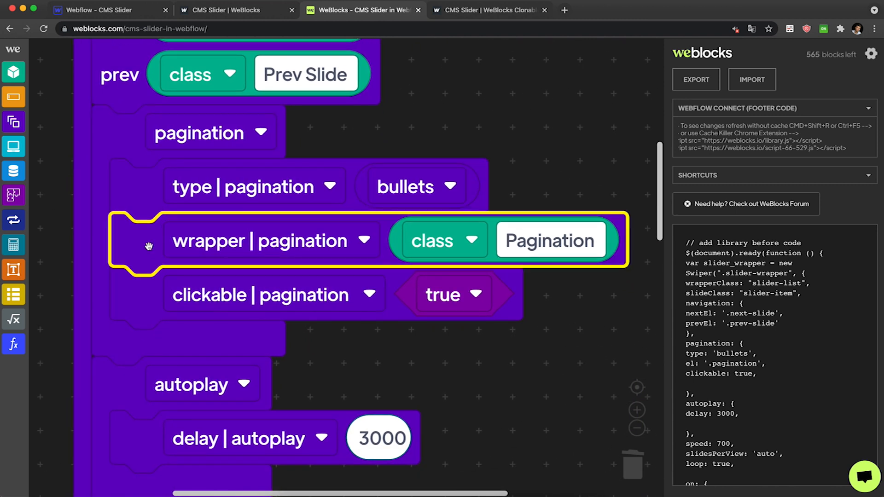
left_click(493, 239)
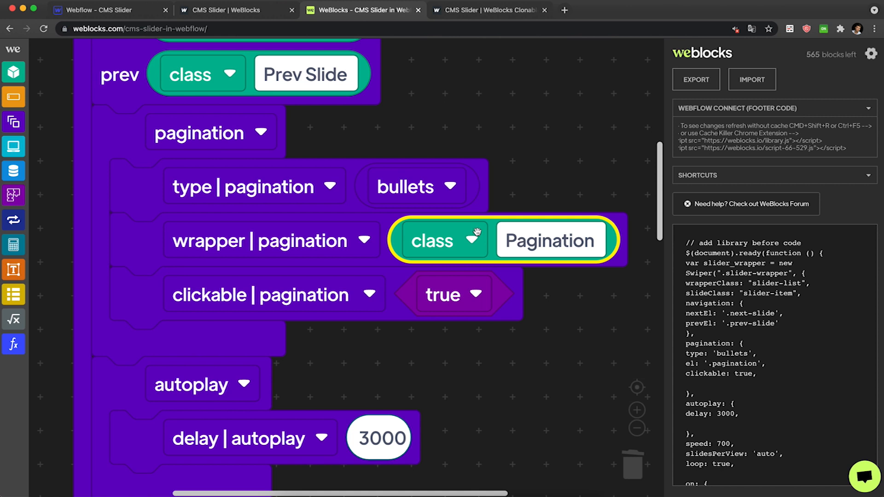
Add a Div Block inside the Section Header and give it the class Pagination.
left_click(122, 13)
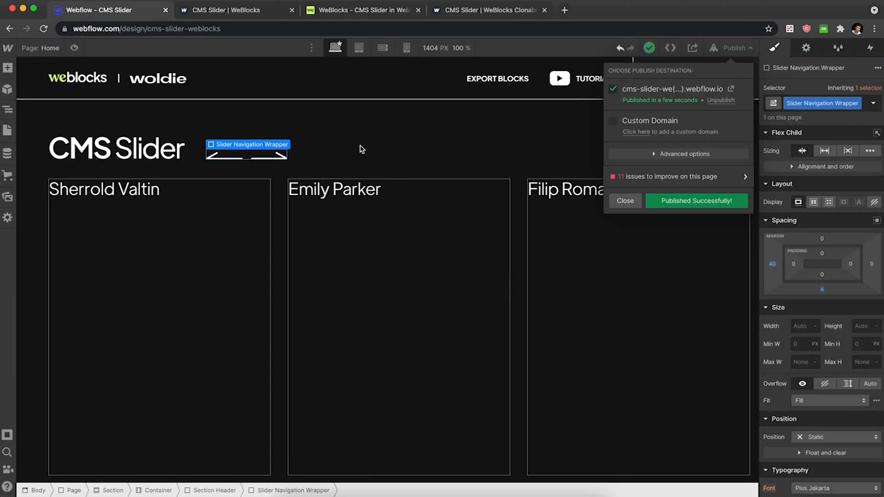
left_click(362, 149)
left_click(336, 144)
key("super+k")
type("div")
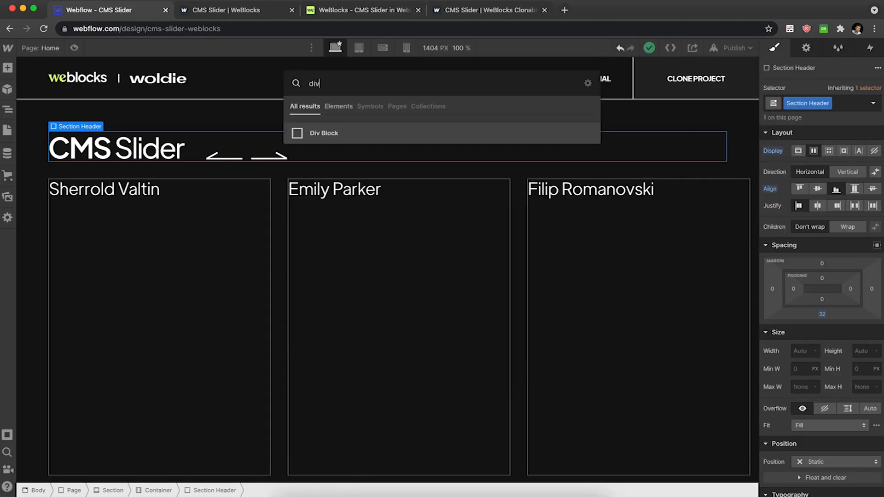
key("Return")
key("super+Return")
type("Pagin")
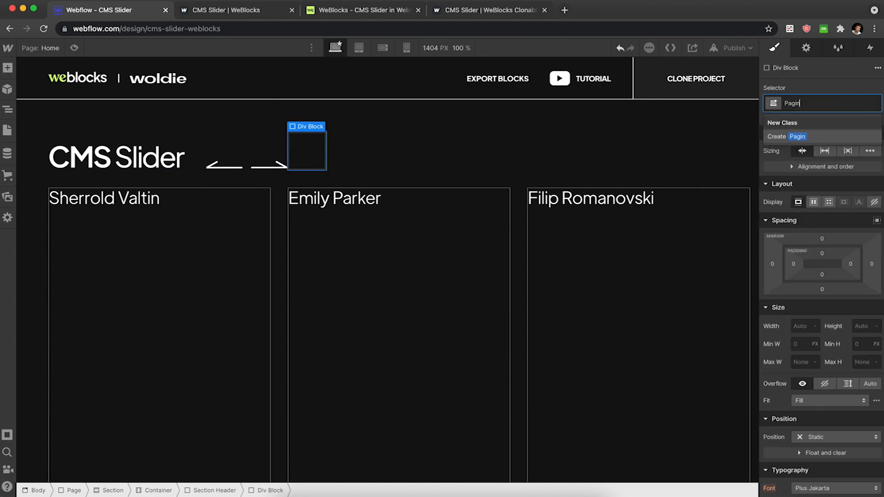
type("ation")
key("Return")
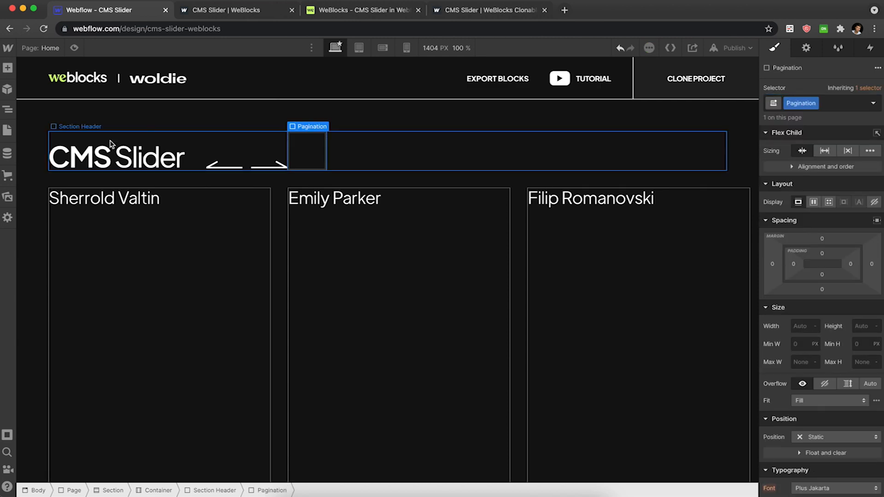
Set the Slider Navigation Wrapper's right margin to 40 px.
left_click(251, 169)
left_click(872, 266)
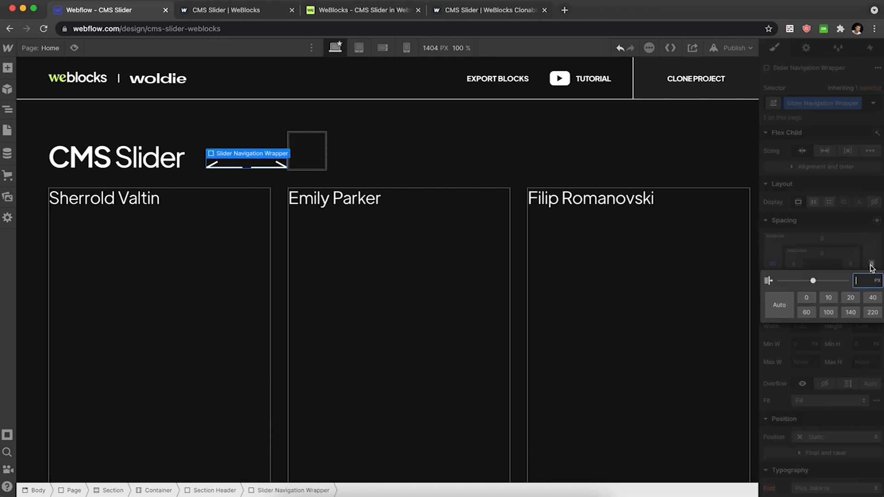
key("Return")
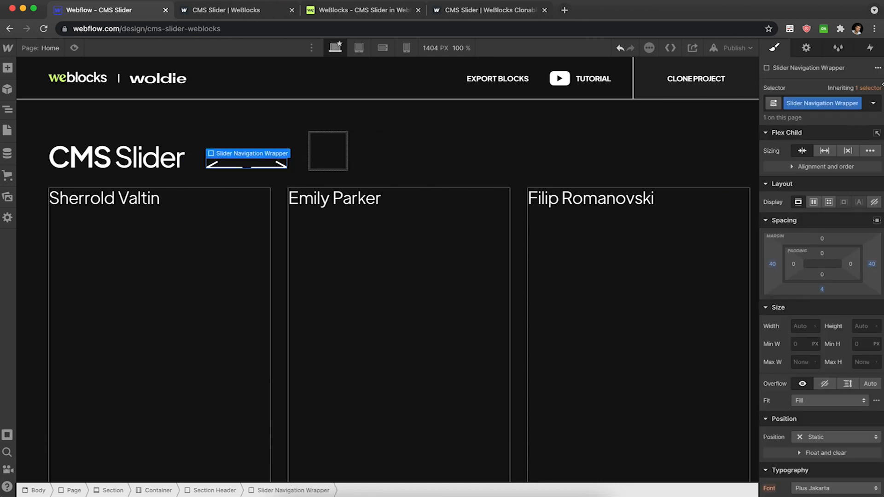
Publish the site to the selected domain.
left_click(734, 48)
left_click(686, 200)
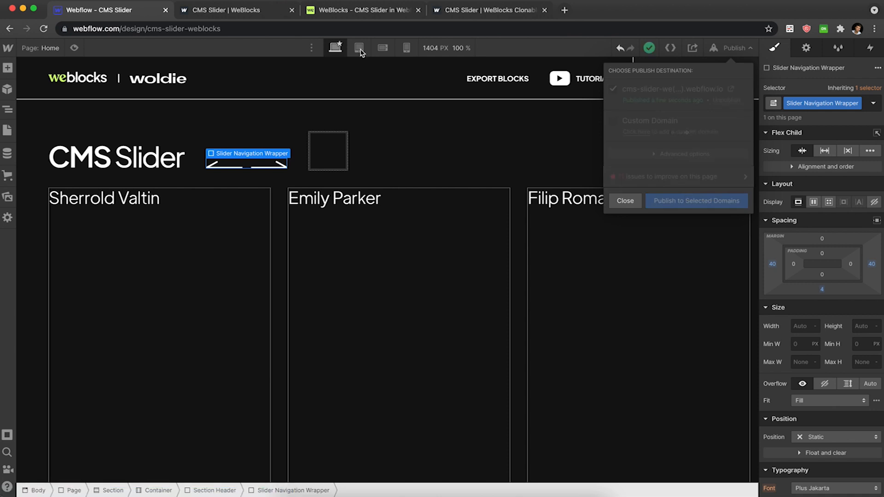
In the WeBlocks set styles, change the pagination bullet's background to #fff.
left_click(261, 13)
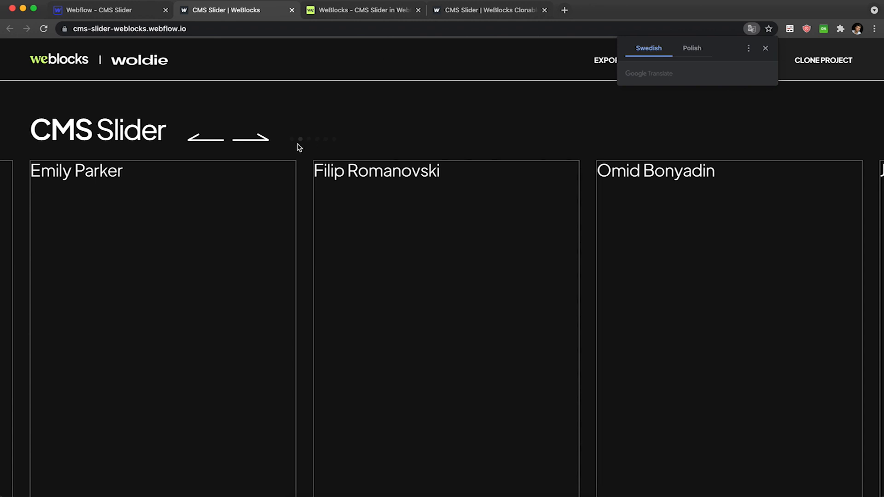
left_click(376, 10)
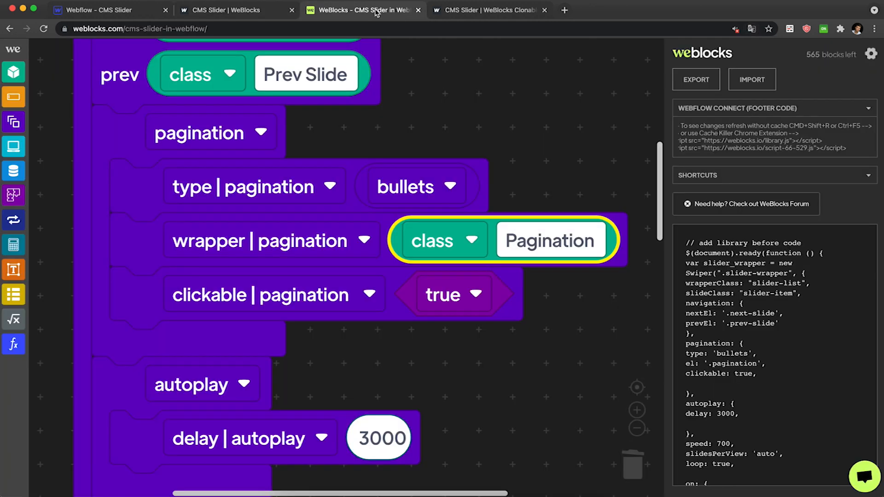
left_click(402, 286)
left_click(493, 399)
scroll(493, 399, "down", 2)
scroll(493, 399, "down", 7)
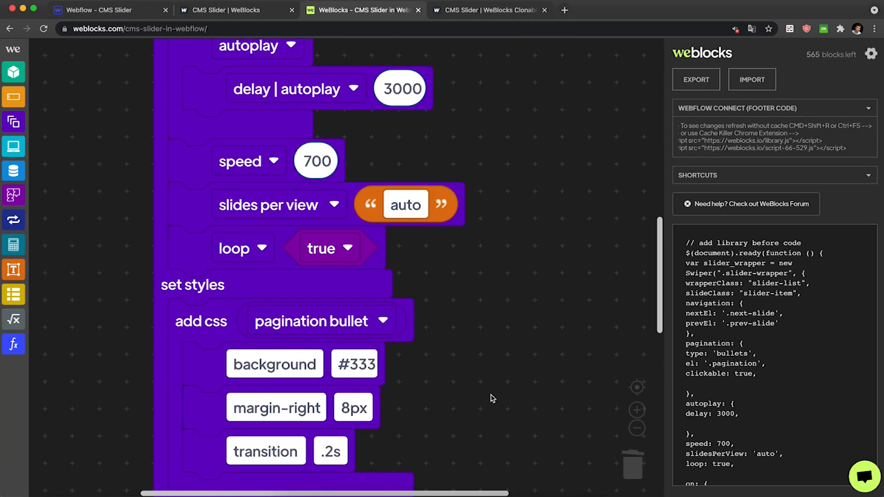
scroll(492, 399, "down", 3)
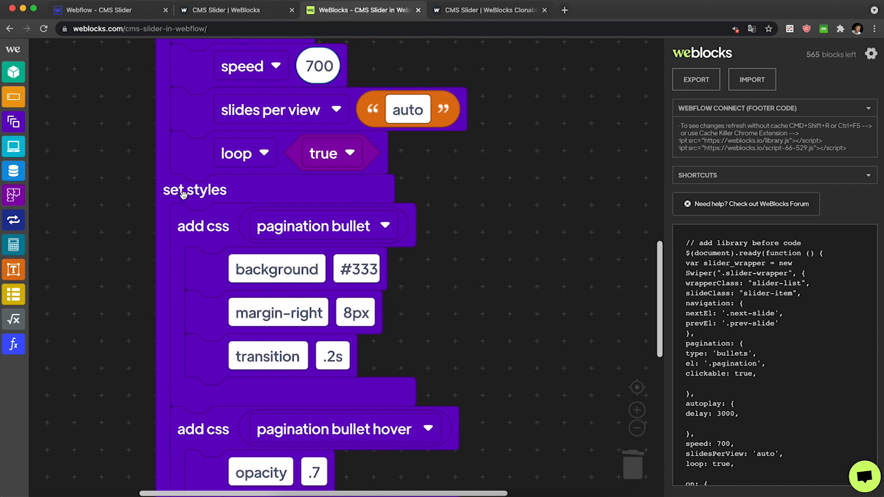
left_click(220, 229)
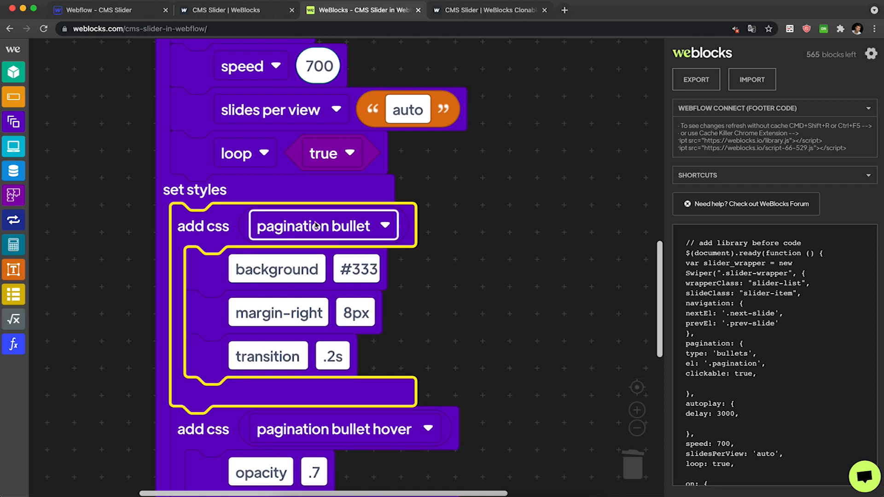
left_click(368, 270)
double_click(368, 271)
type("fff")
left_click(488, 261)
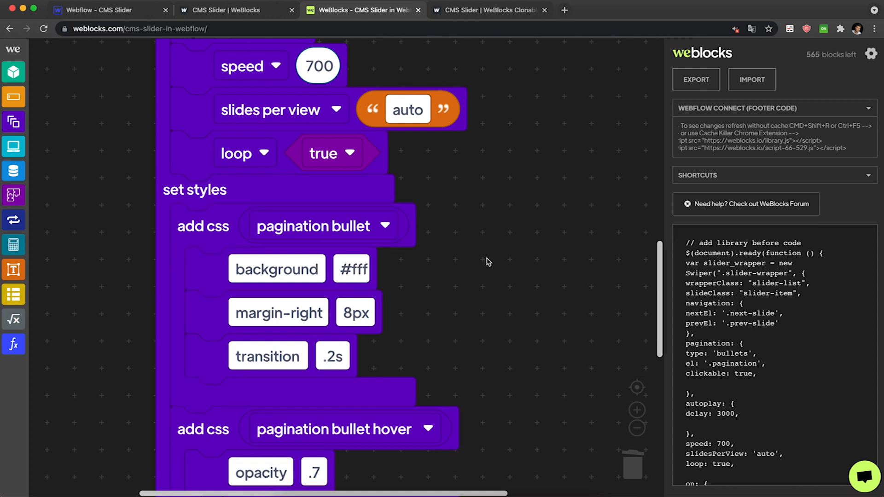
Reload the published site and test the pagination bullets and navigation arrows.
left_click(237, 12)
key("super+r")
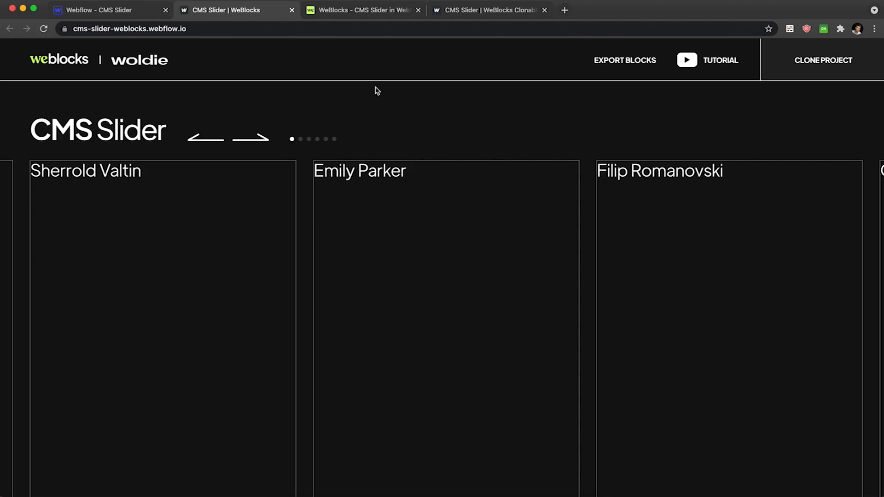
left_click(309, 140)
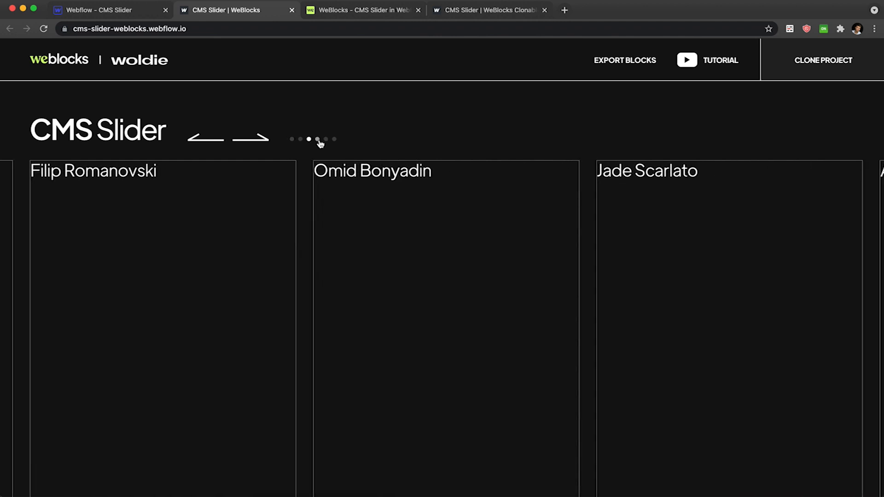
left_click(318, 139)
left_click(241, 140)
left_click(215, 140)
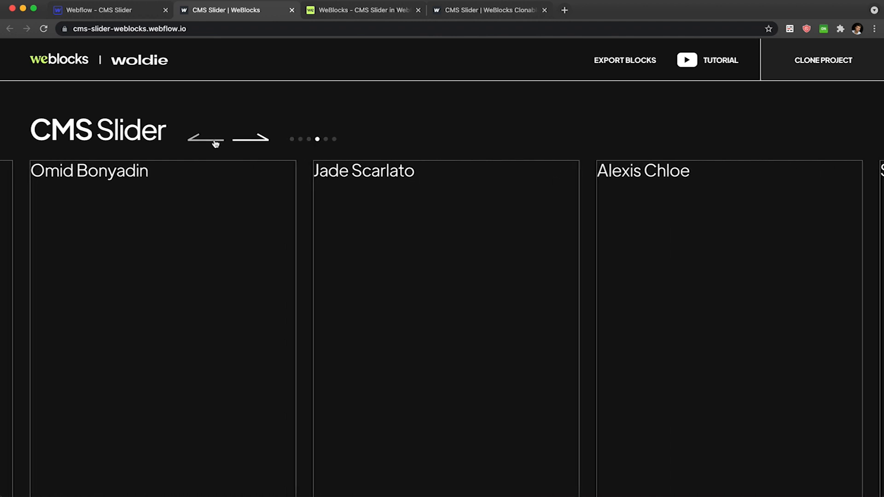
Insert a Link Block inside the Slider Item.
scroll(192, 237, "down", 1)
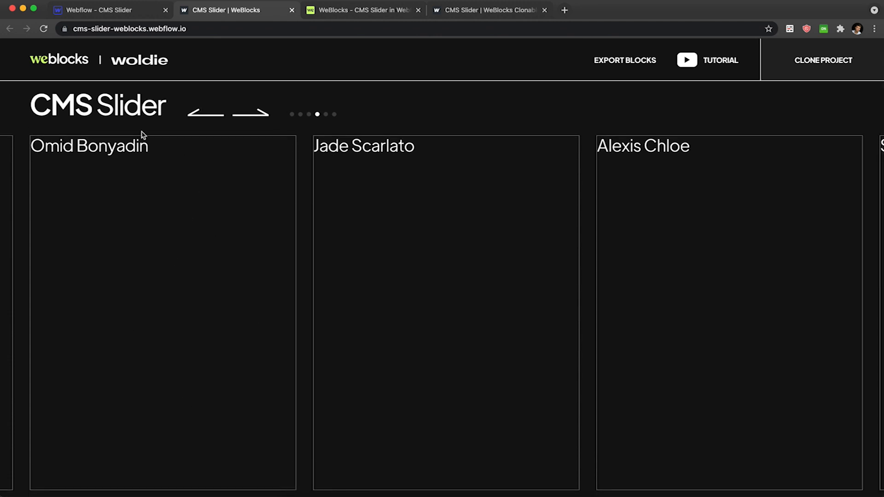
left_click(118, 14)
left_click(215, 275)
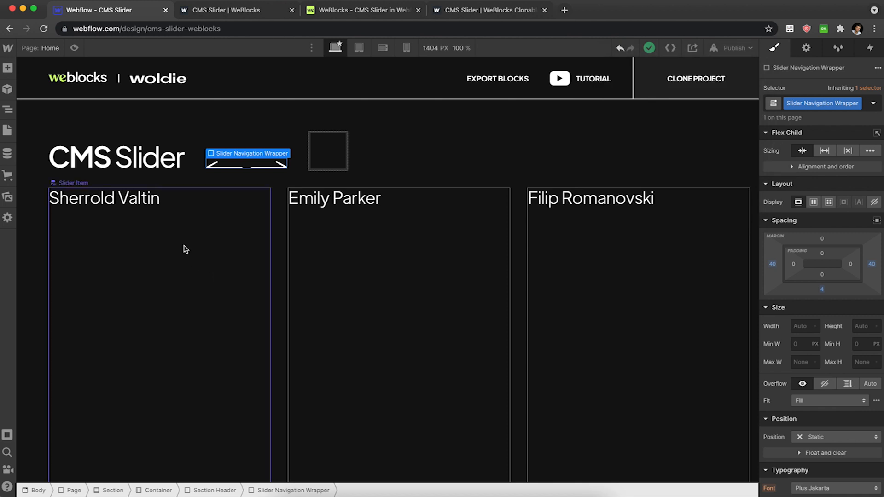
left_click(185, 249)
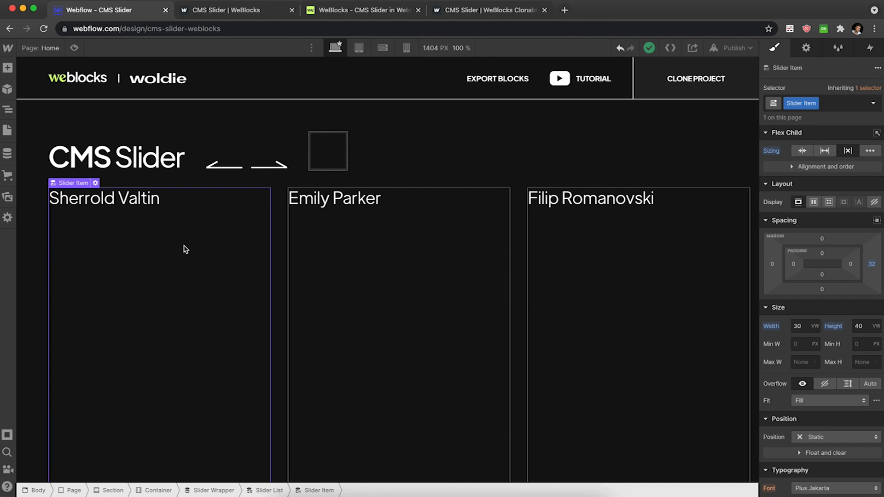
key("super+e")
type("link")
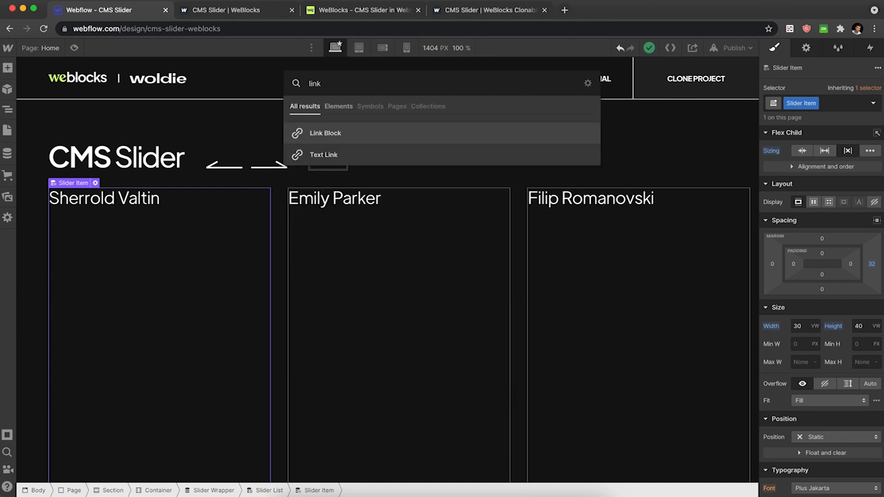
key("Return")
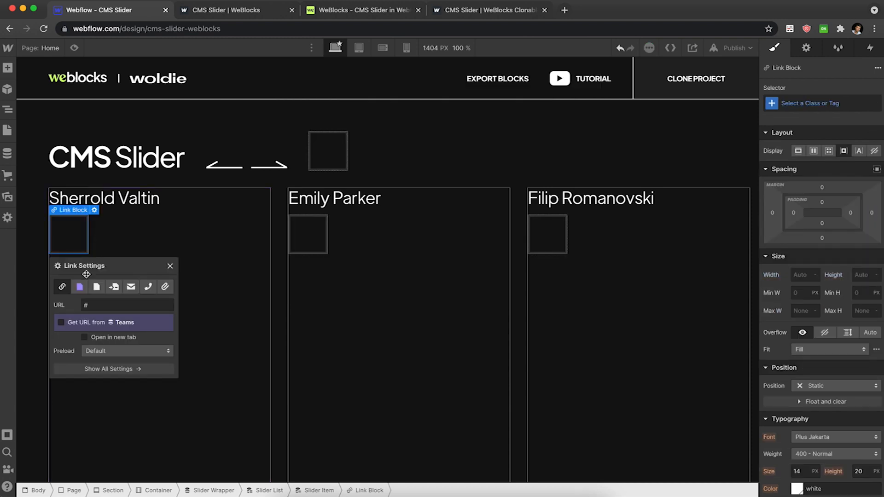
Link the Link Block to the Current Team collection page.
left_click(83, 289)
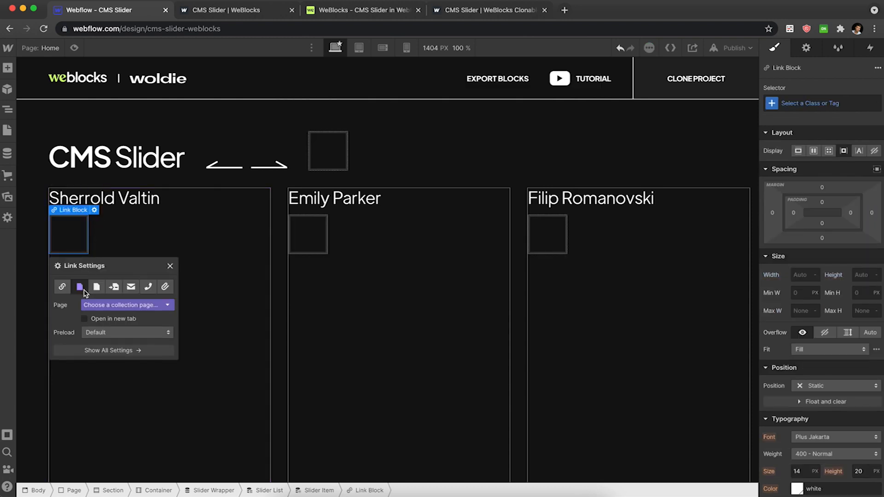
left_click(119, 305)
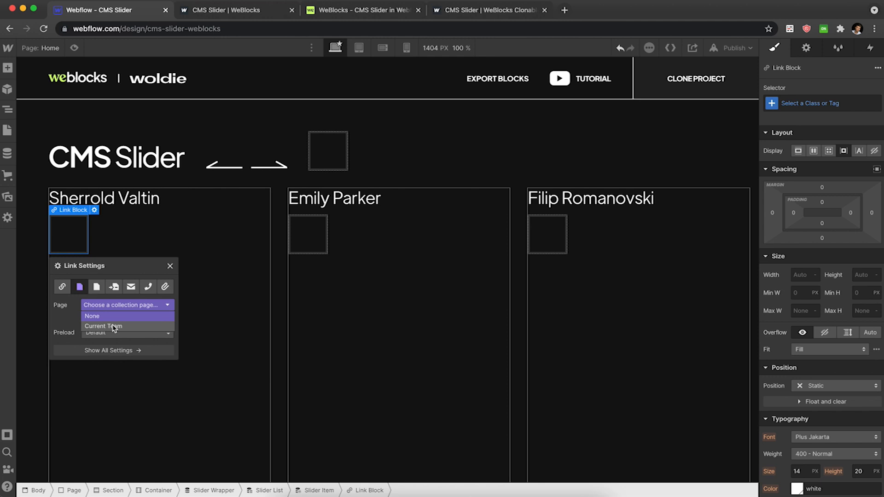
left_click(114, 326)
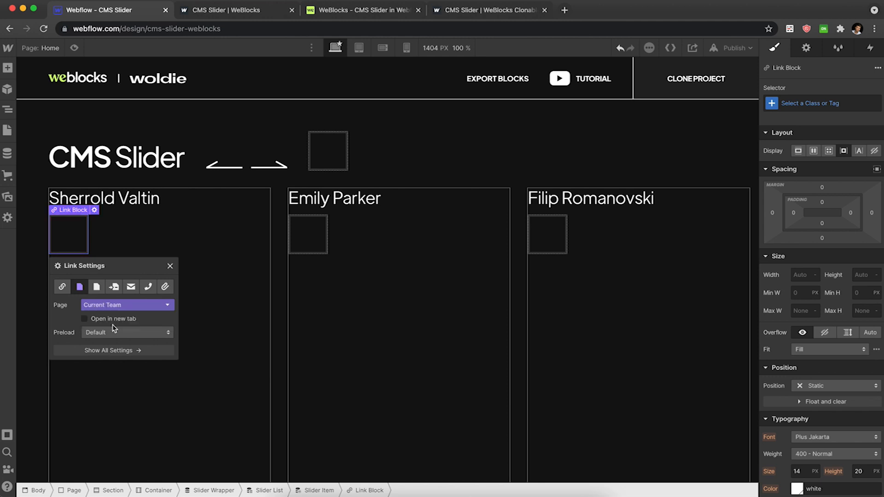
left_click(171, 266)
Give the Link Block a new class named Slide Link Block.
key("z")
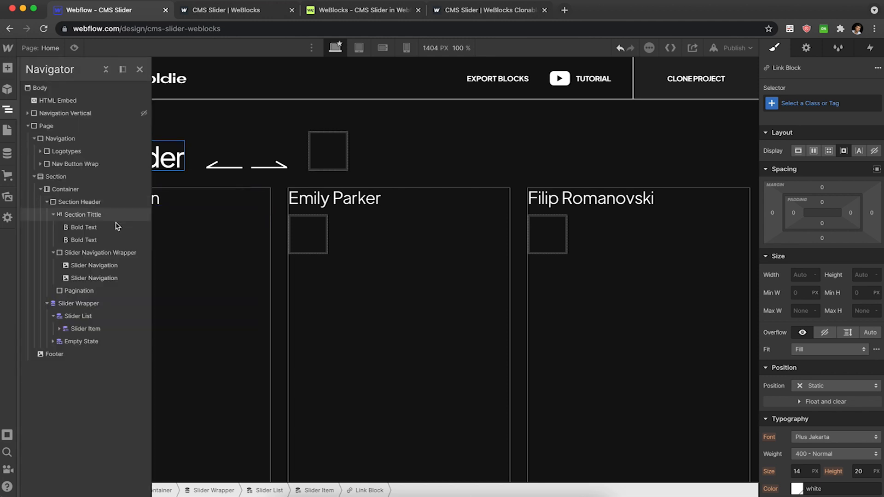
left_click(204, 229)
left_click(295, 219)
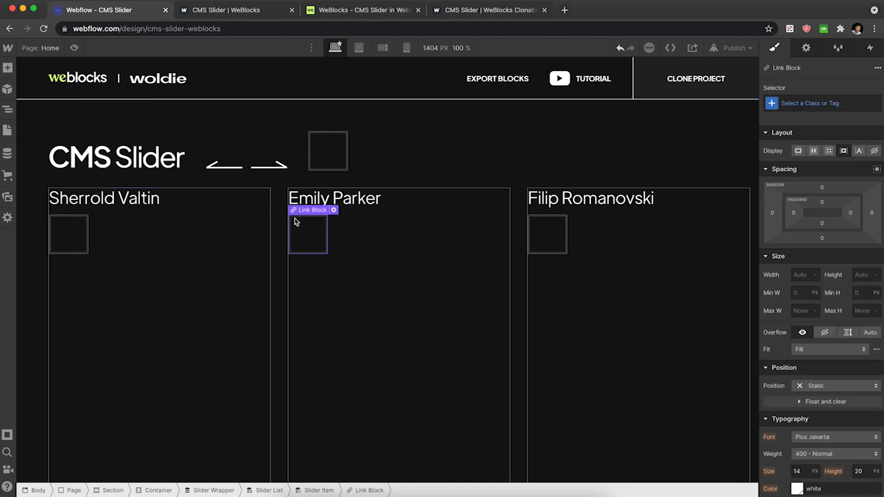
key("super+Return")
type("Slide")
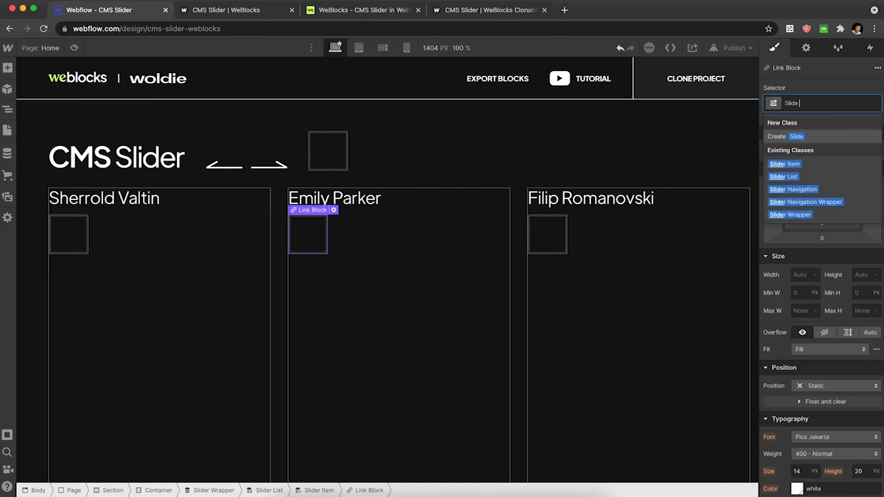
type(" Link Block")
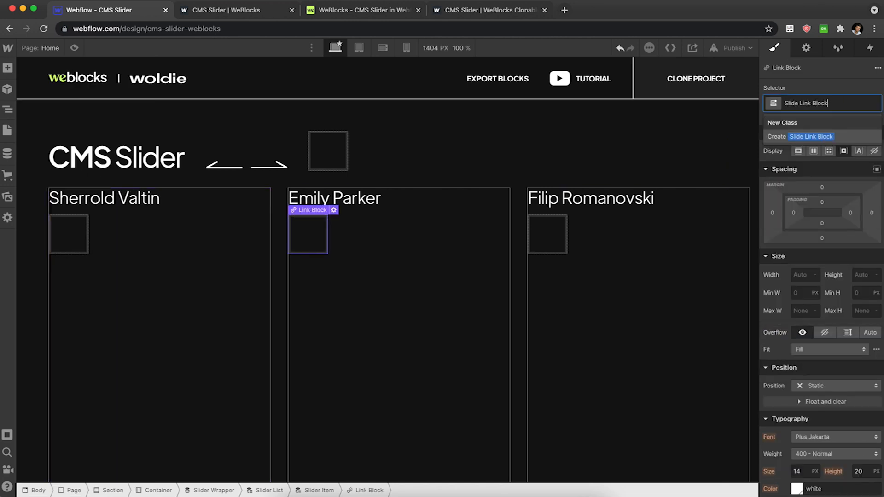
key("Return")
Set the Slide Link Block's width and height to 100%.
left_click(801, 275)
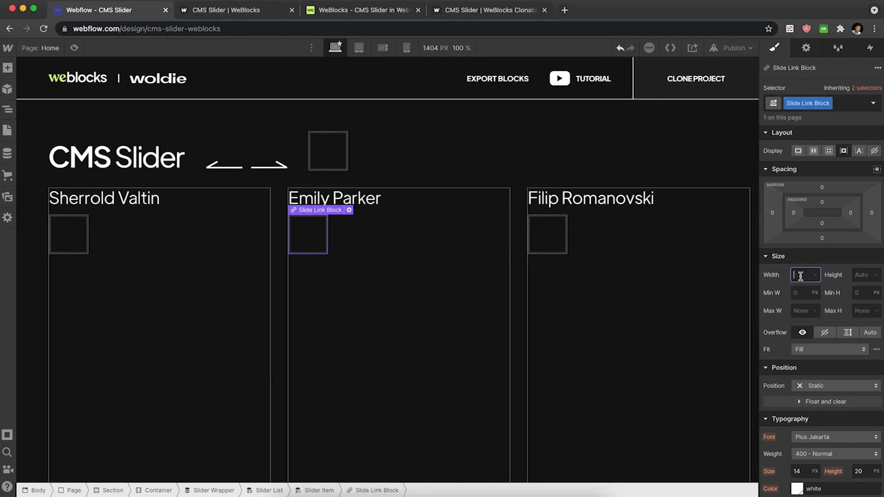
type("100%")
left_click(857, 275)
type("100 %")
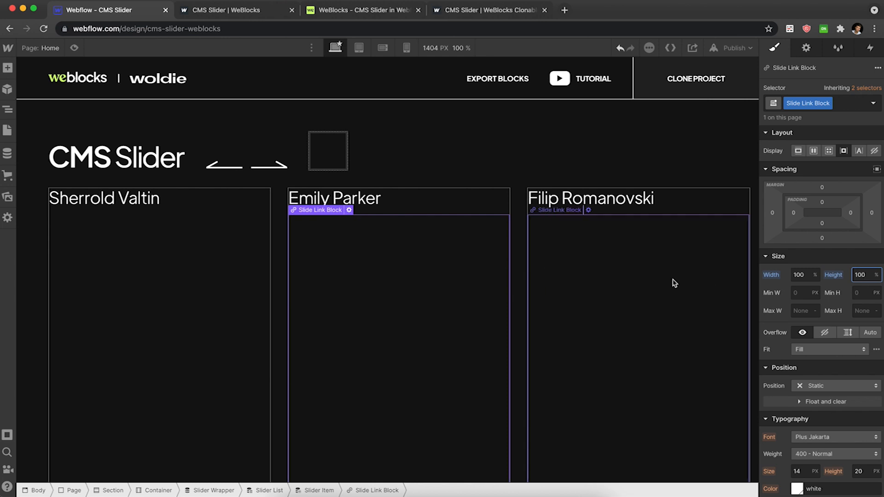
Move the name heading inside the Slide Link Block.
left_click(375, 202)
left_click_drag(374, 203, 389, 251)
left_click(488, 242)
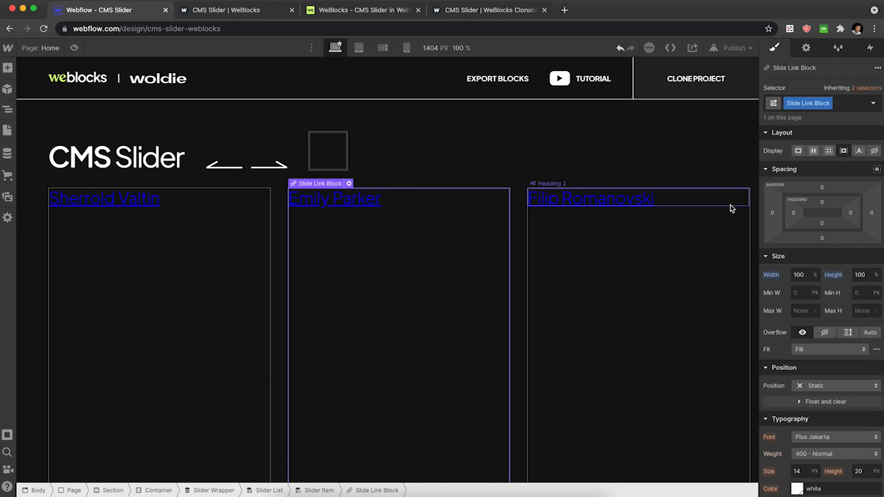
Set the Slide Link Block's text colour to white and remove its text decoration.
scroll(818, 226, "down", 5)
scroll(818, 226, "down", 2)
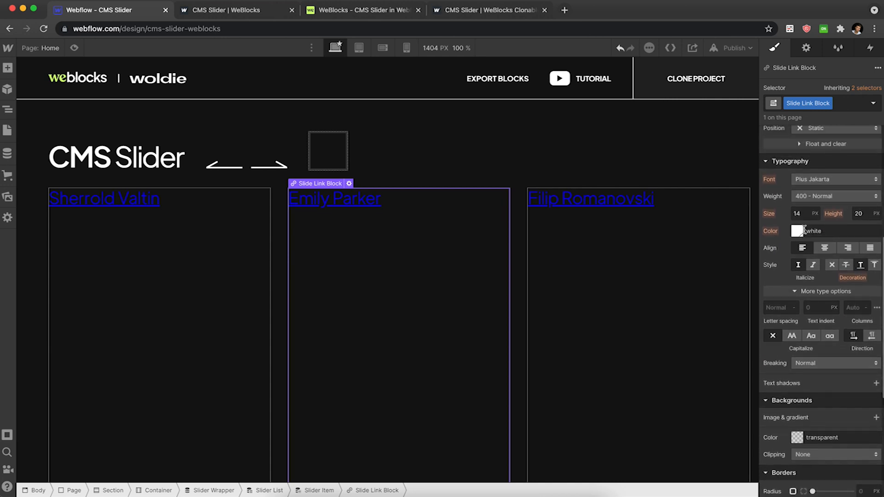
left_click(797, 231)
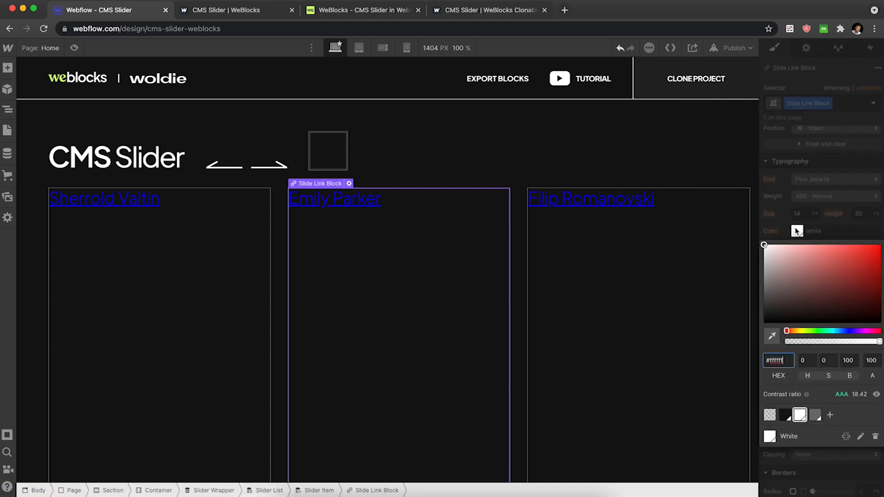
left_click(800, 415)
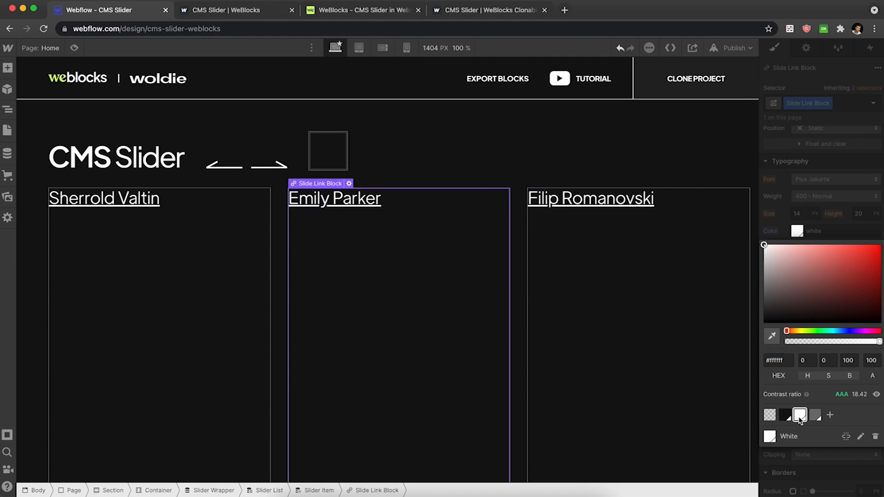
left_click(839, 223)
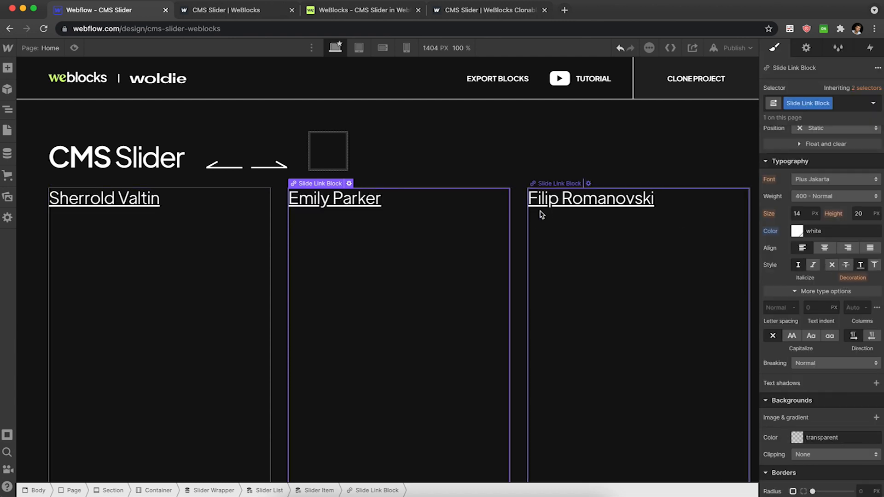
left_click(832, 266)
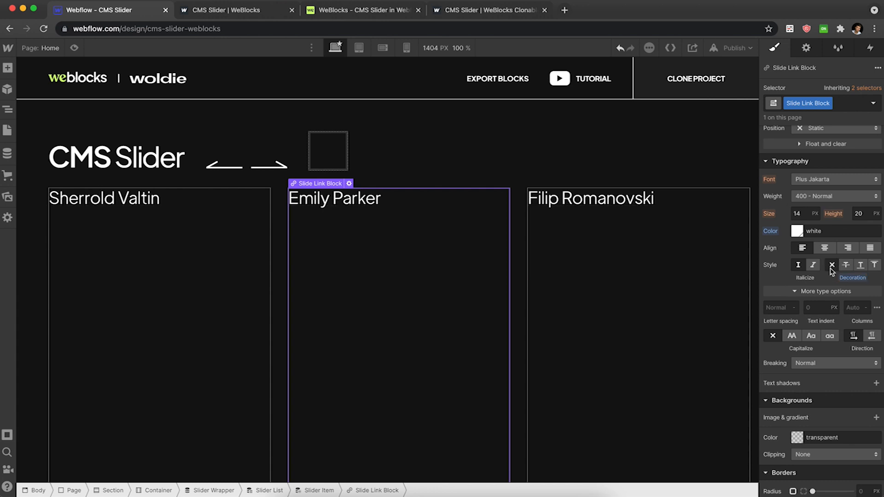
Add an Image element inside the Slide Link Block.
scroll(171, 207, "down", 3)
left_click(171, 207)
scroll(172, 207, "up", 1)
key("super+e")
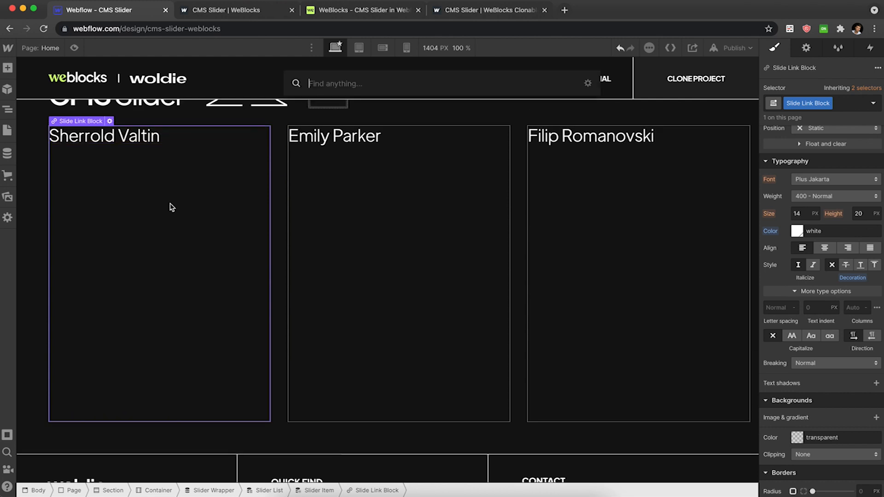
type("im")
key("Return")
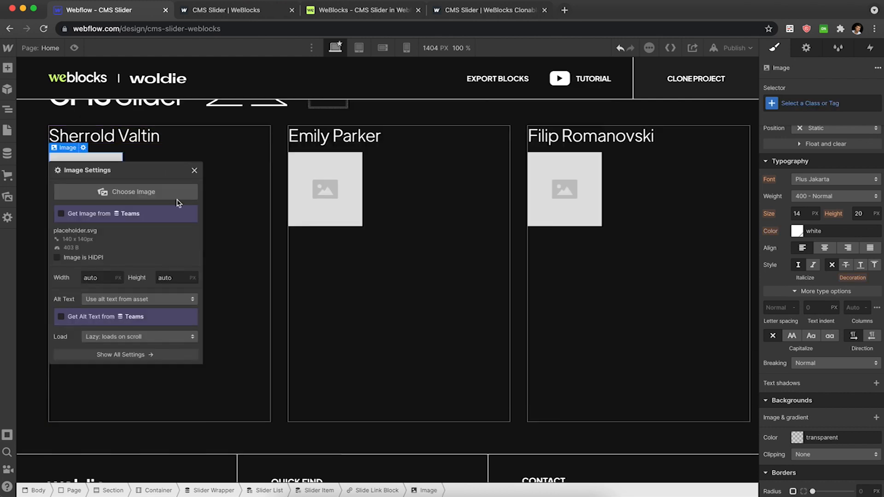
Compare with the cloned example slider on the published reference site.
left_click(495, 11)
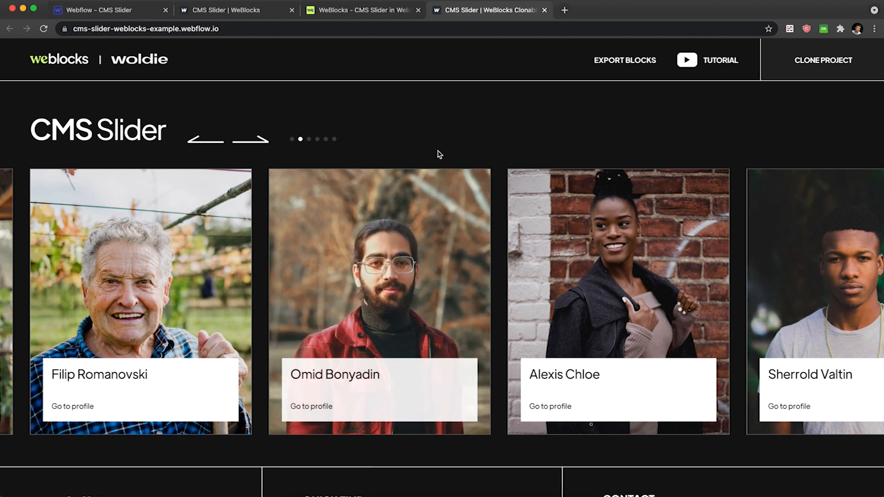
left_click(99, 9)
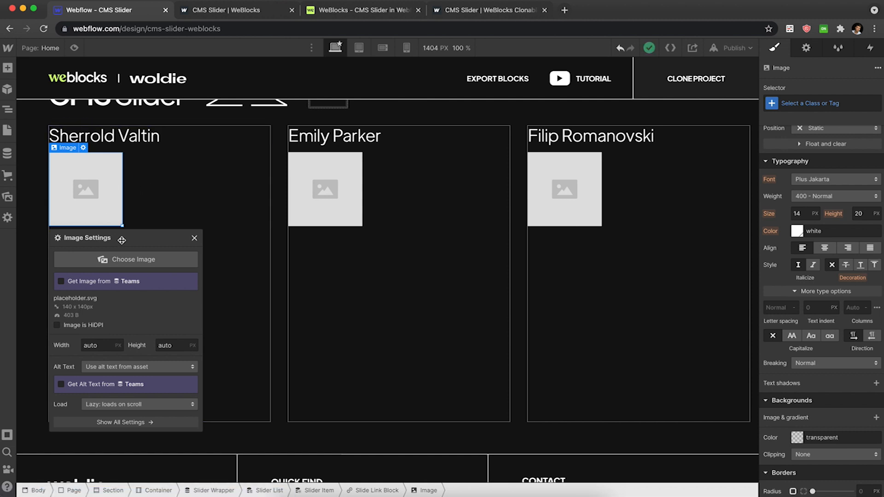
Set the Slide Link Block's position to Relative.
left_click(181, 195)
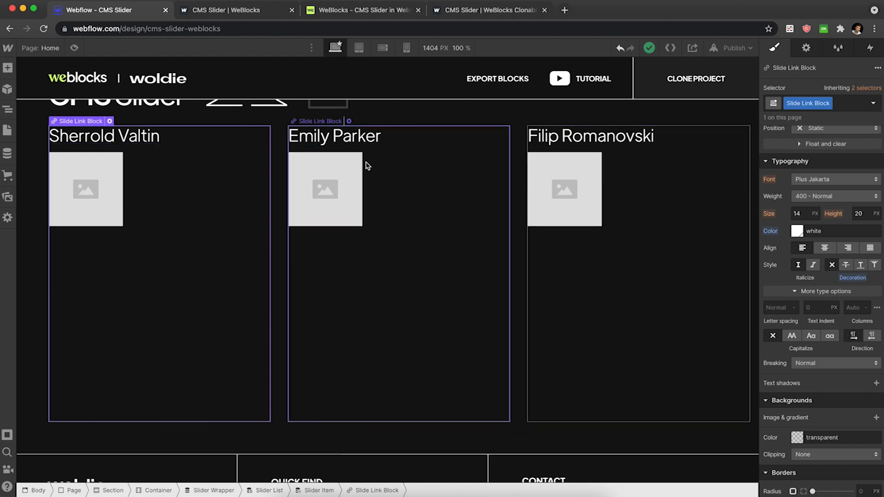
scroll(831, 147, "up", 1)
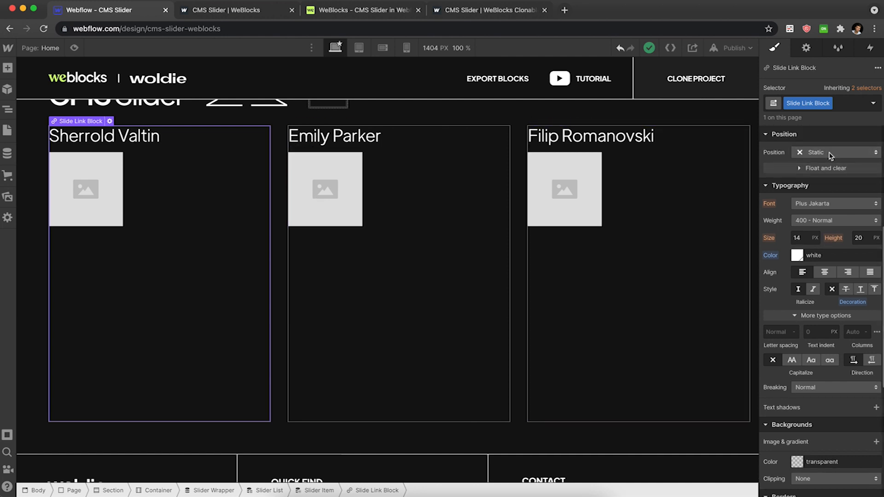
left_click(832, 155)
left_click(825, 166)
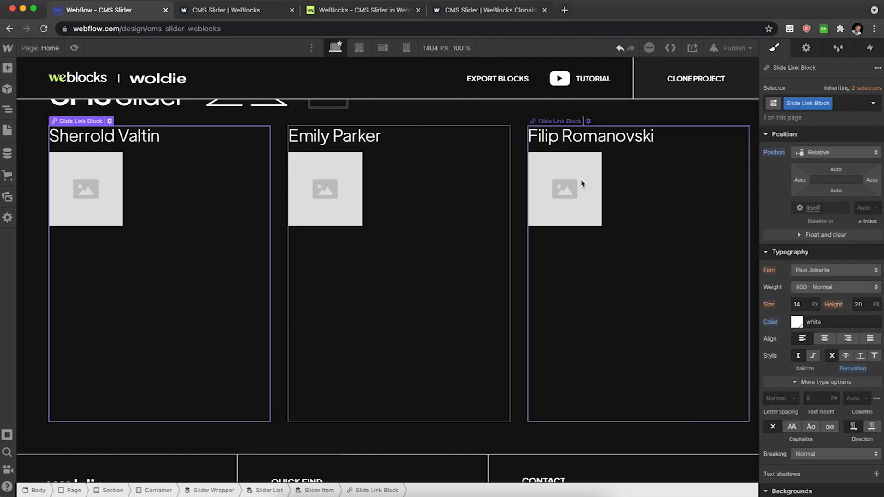
Position the image Absolute, filling the full Slide Link Block.
left_click(568, 186)
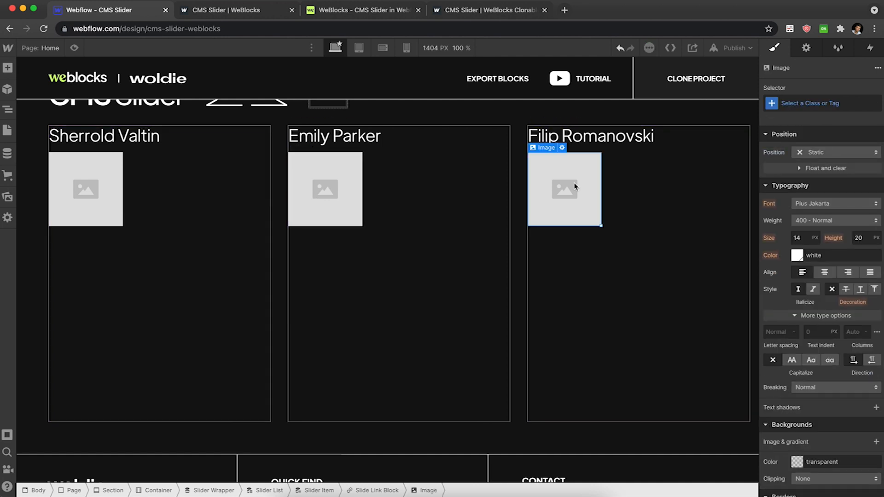
left_click(849, 152)
left_click(841, 172)
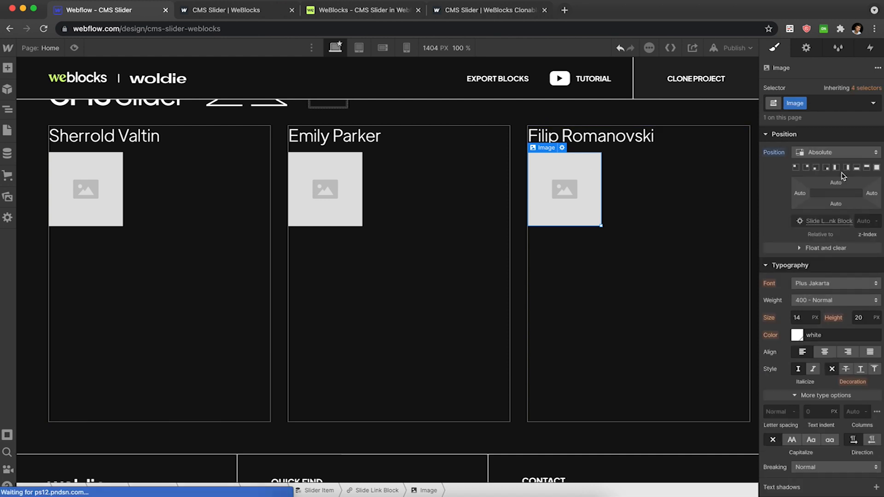
left_click(873, 168)
Set the image's width and height to 100%.
scroll(825, 166, "up", 3)
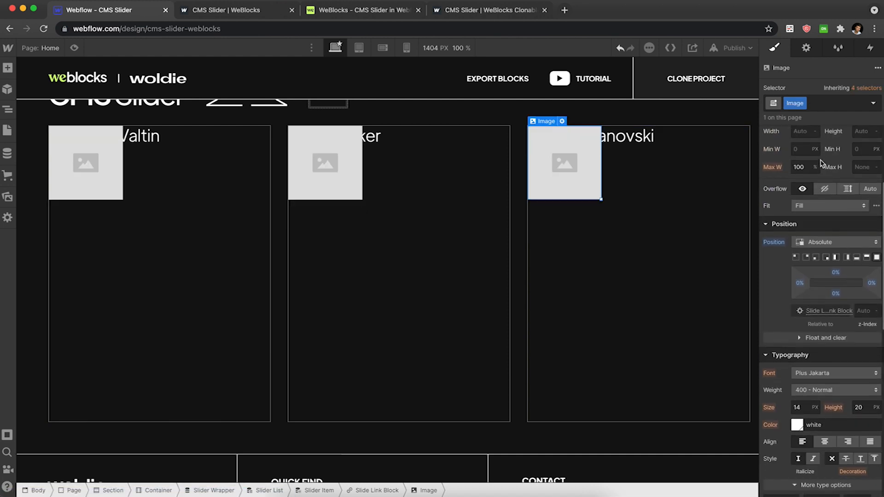
left_click(805, 177)
type("100")
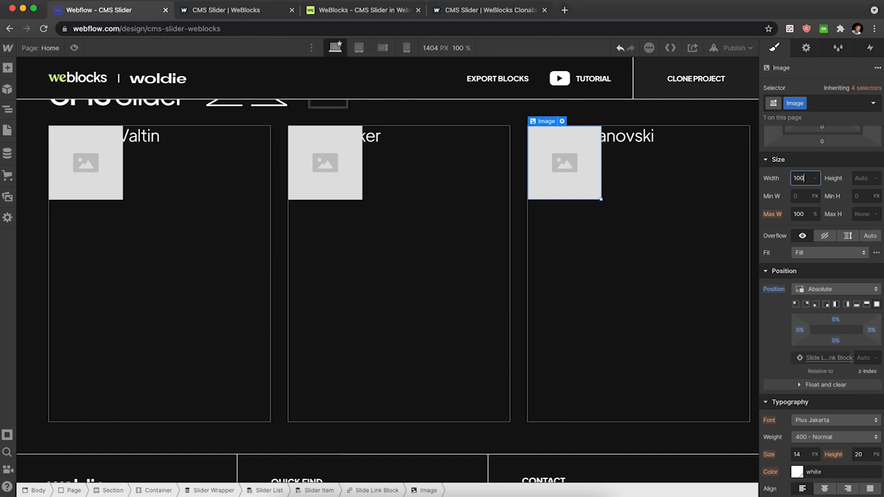
key("Return")
type("%")
key("Return")
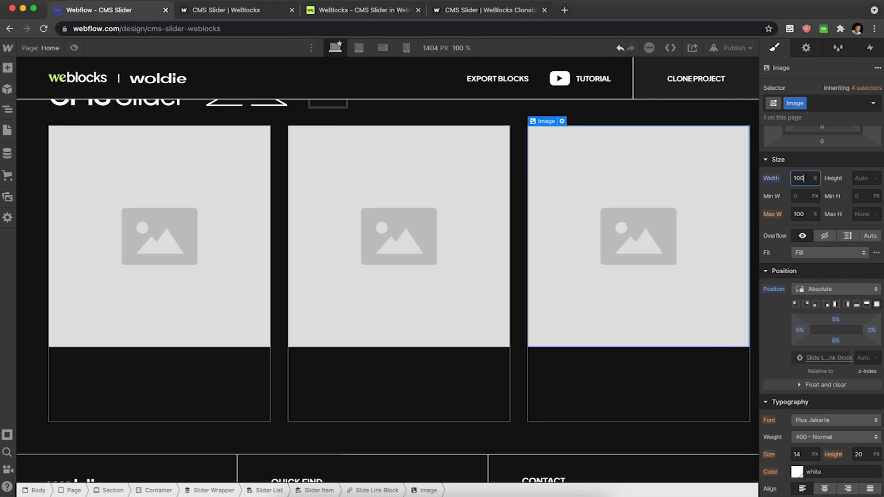
left_click(855, 177)
key("Return")
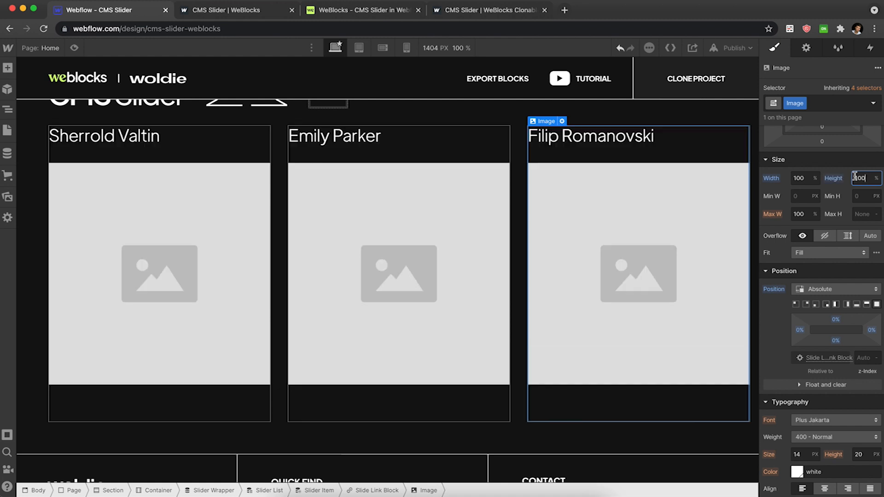
Bind the image to the Teams collection's Image field.
left_click(562, 121)
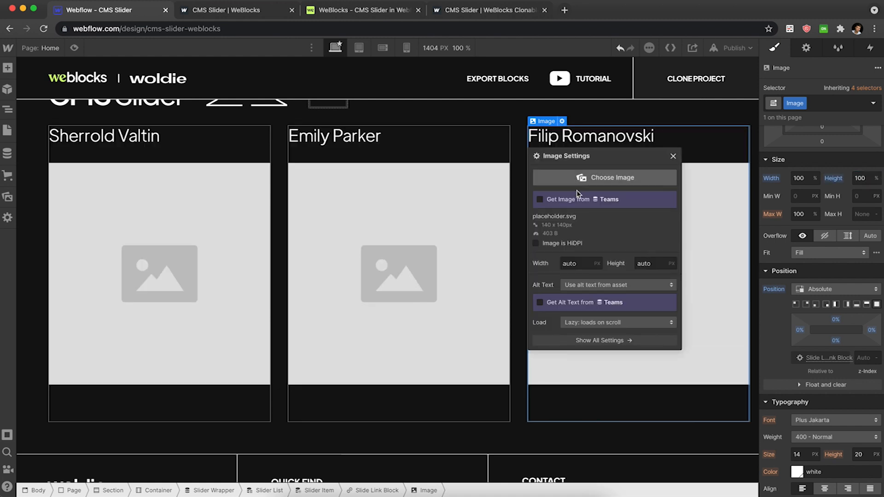
left_click(574, 212)
left_click(571, 226)
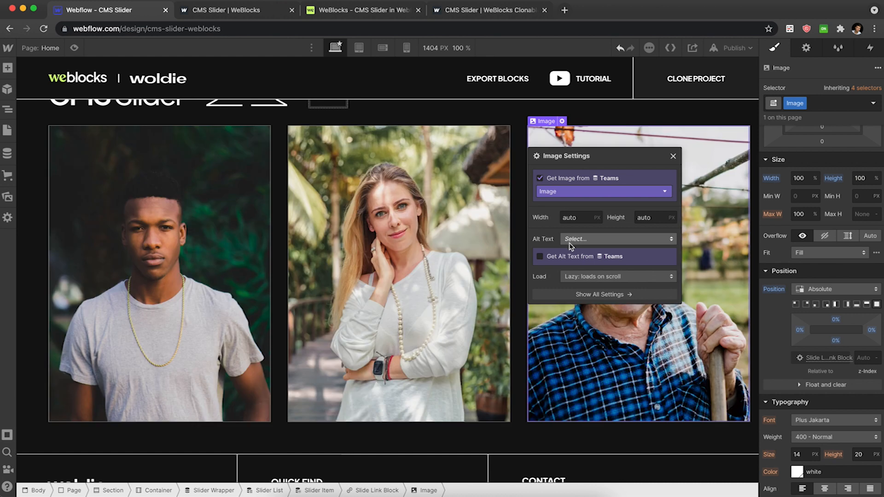
Bind the image's alt text to the Teams collection's Name field and close the image settings.
left_click(571, 256)
left_click(571, 271)
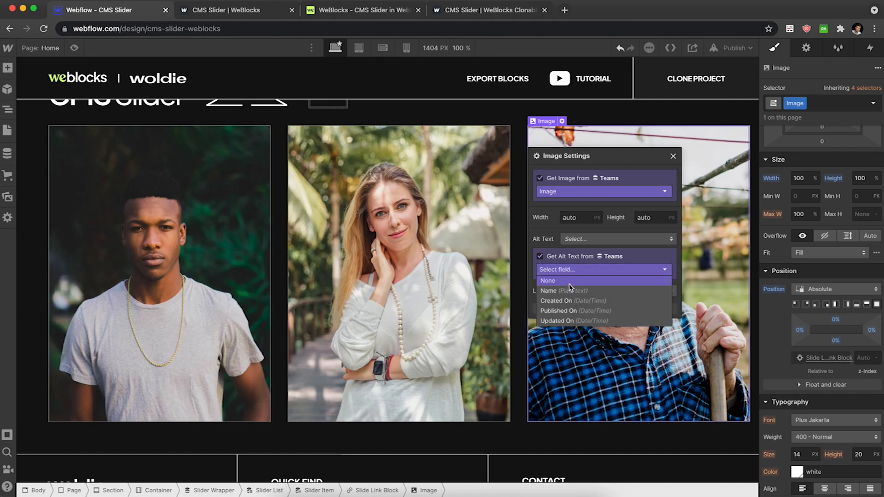
left_click(570, 290)
left_click(673, 157)
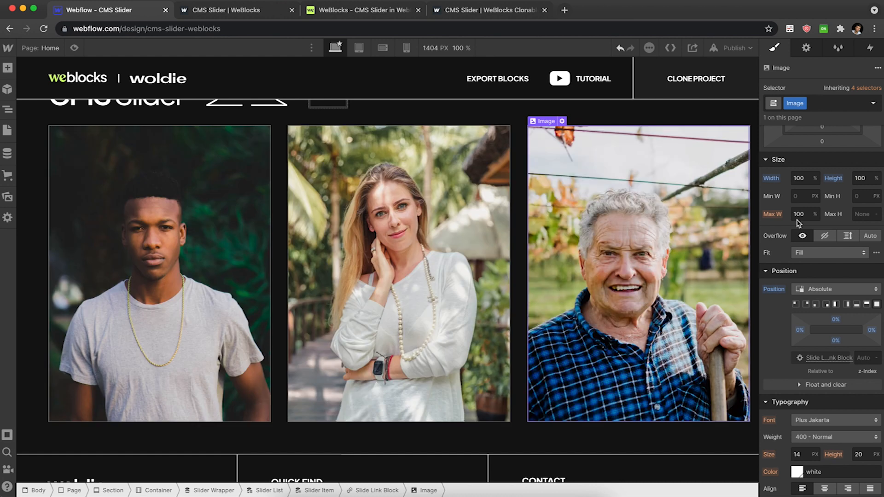
Set the image's fit to Cover.
left_click(829, 253)
left_click(824, 276)
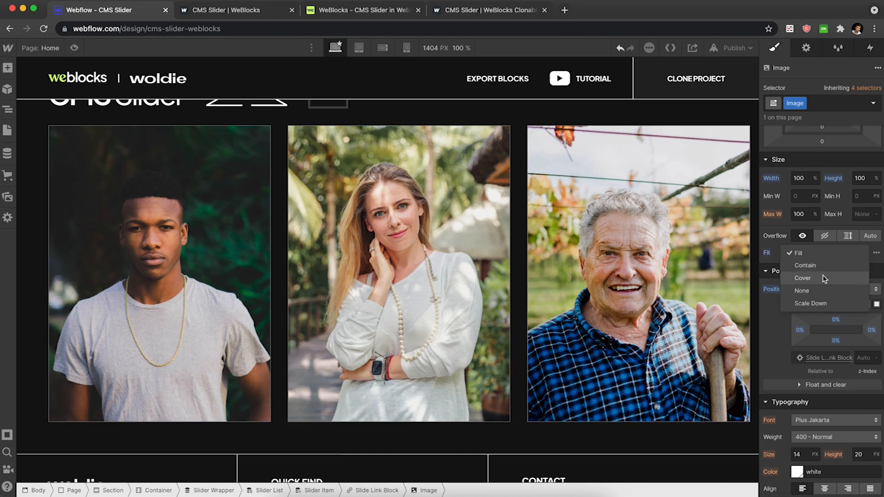
left_click(467, 174)
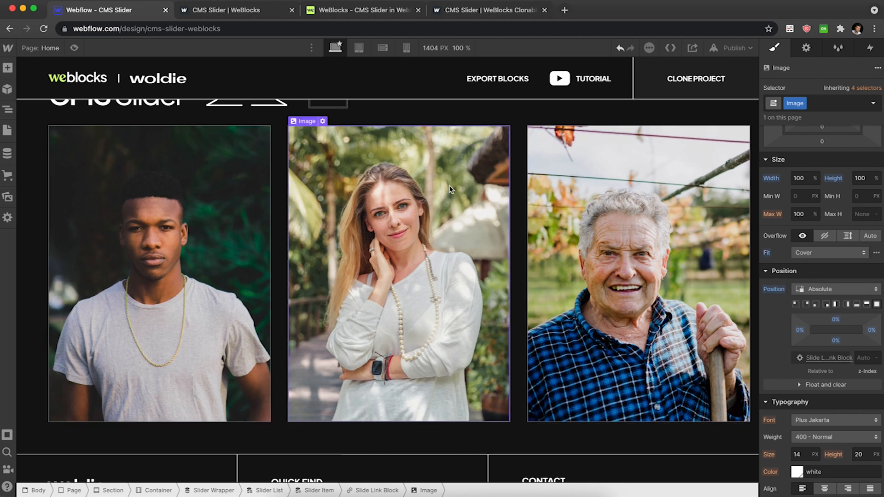
Add a Div Block inside the Slide Link Block and give it the class Slide Content.
key("z")
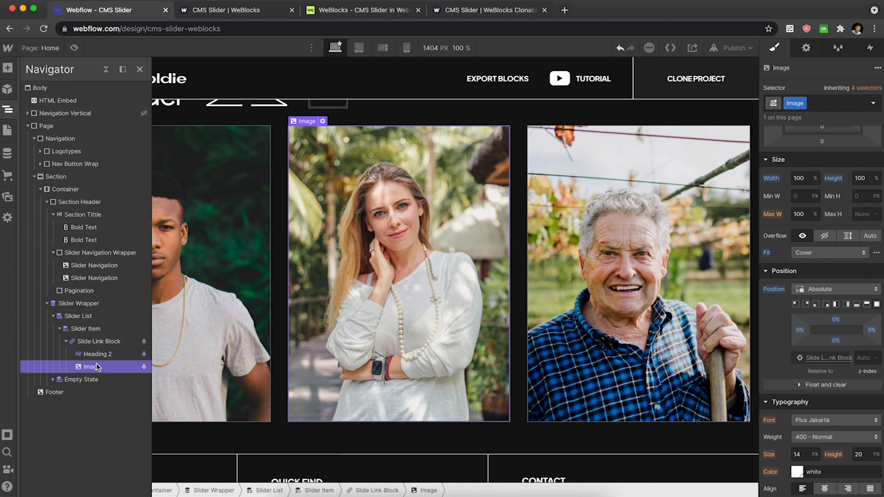
left_click(98, 341)
key("super+e")
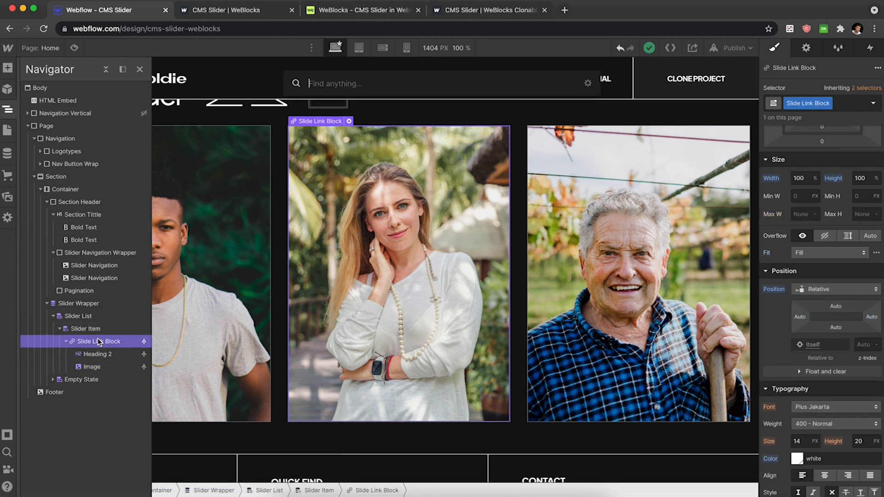
type("di")
key("Return")
key("super+Return")
type("Slide Content")
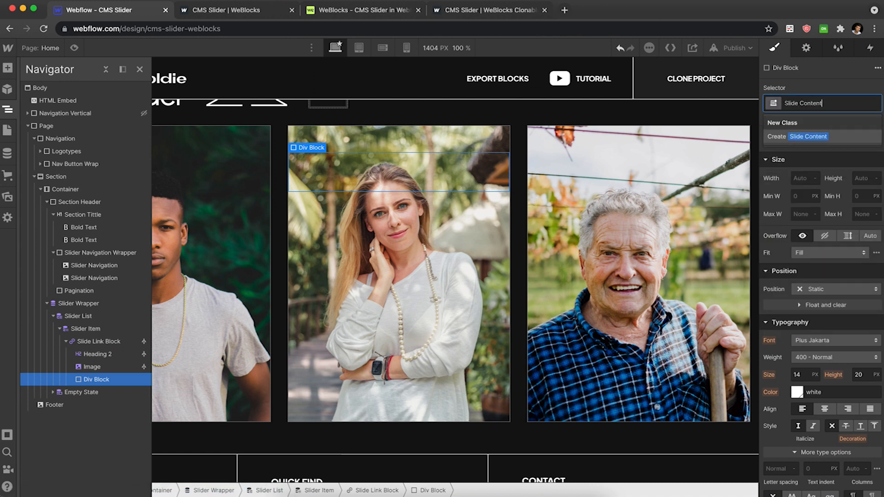
key("Return")
Move Heading 2 into the Slide Content div and set the div's position to Relative.
left_click(96, 355)
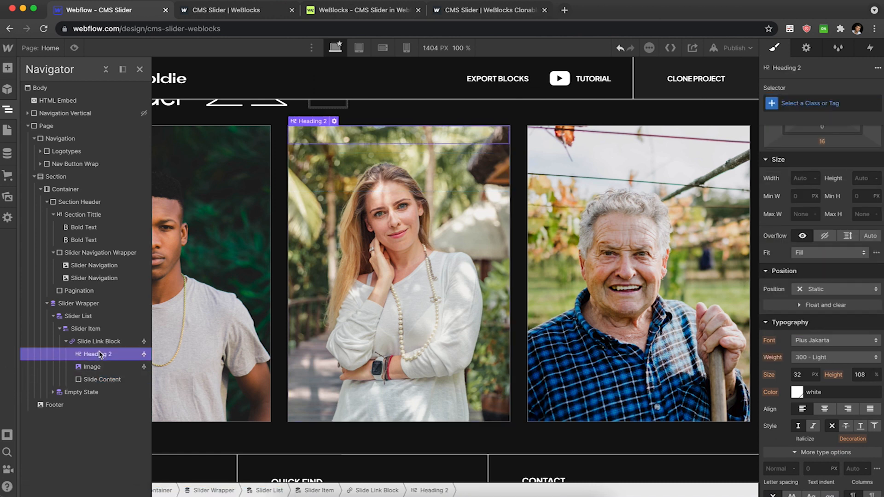
left_click_drag(99, 358, 107, 372)
left_click(107, 371)
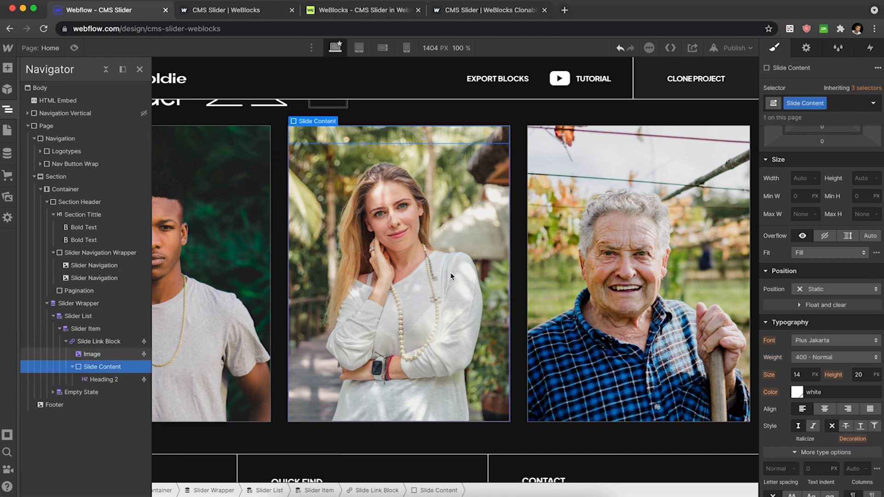
left_click(850, 289)
left_click(842, 301)
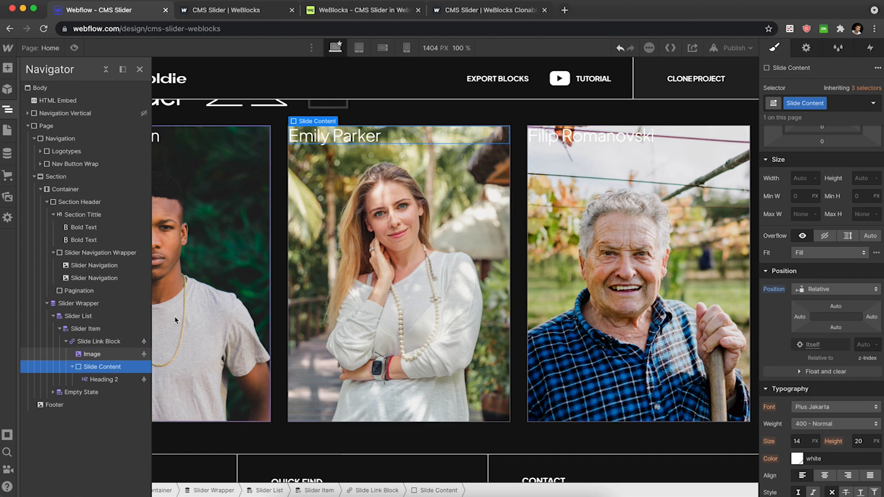
Make the Slide Link Block a flex container with its children aligned to the bottom.
left_click(94, 342)
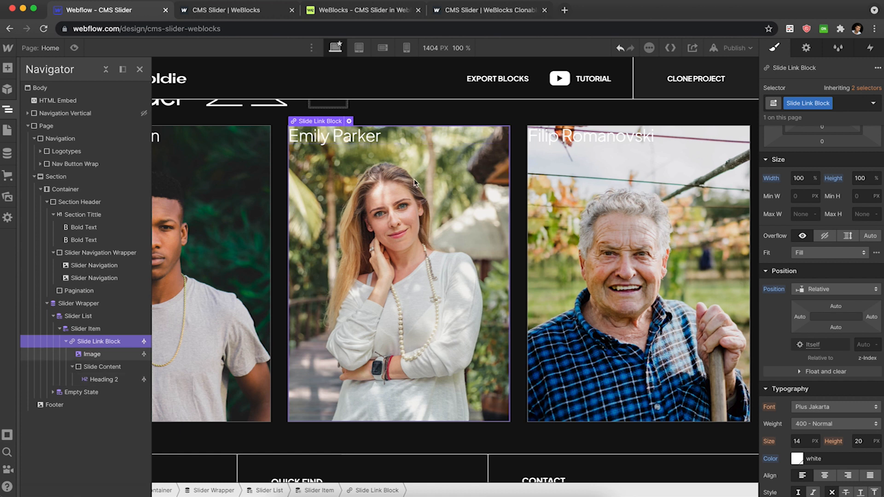
left_click(489, 10)
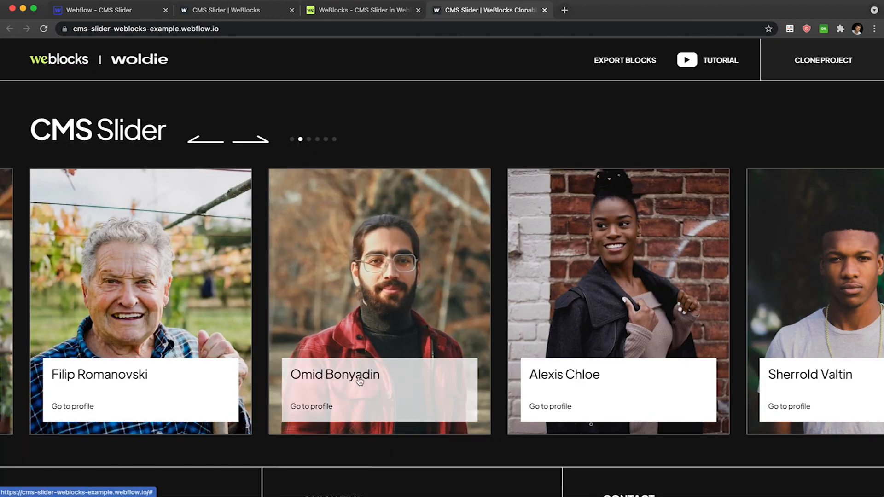
left_click(113, 11)
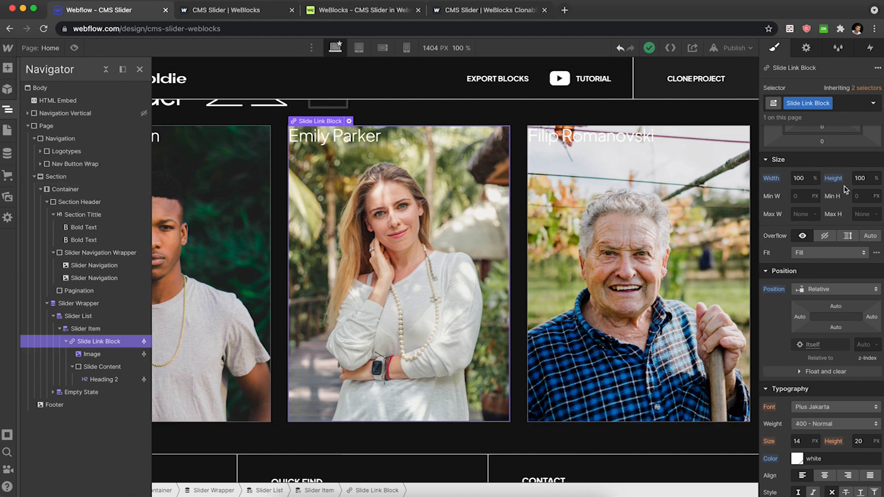
scroll(818, 152, "up", 3)
left_click(816, 151)
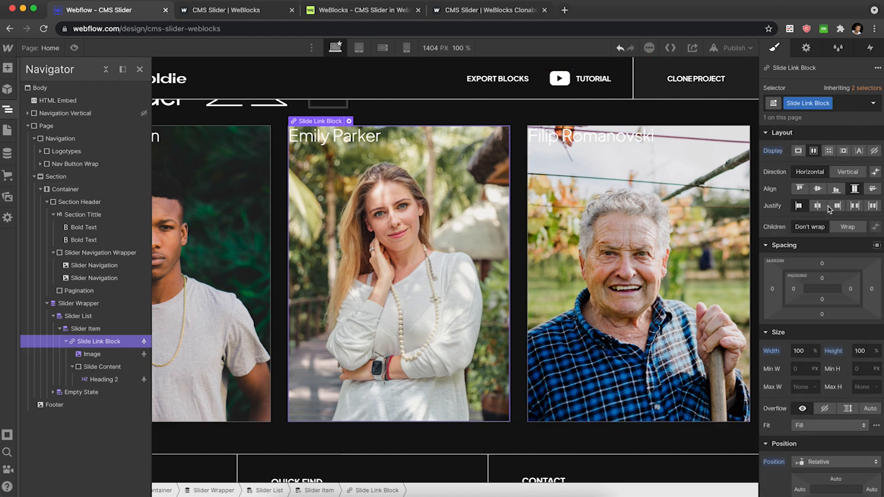
left_click(836, 189)
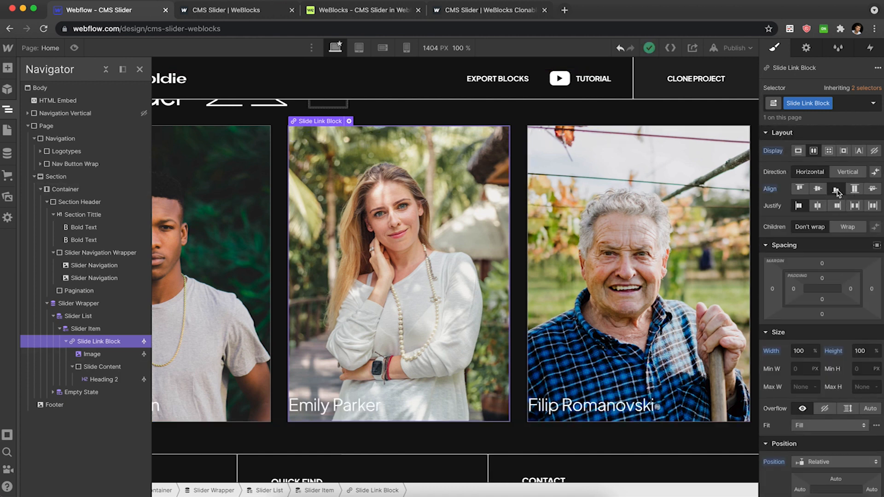
Set the Slide Content div's width to 100%.
left_click(361, 403)
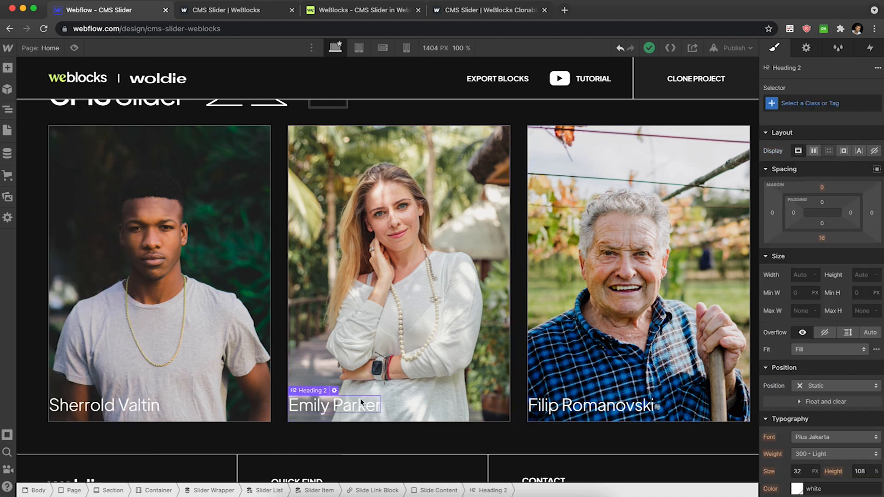
key("Up")
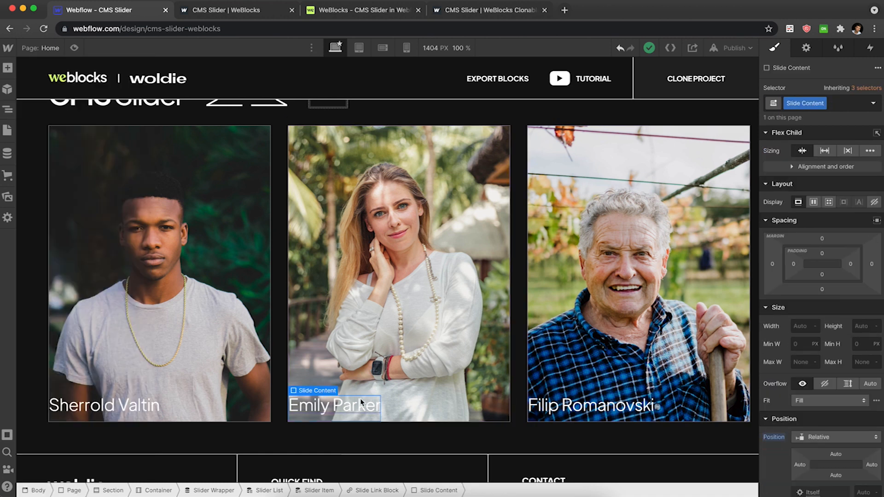
left_click(798, 326)
type("100%")
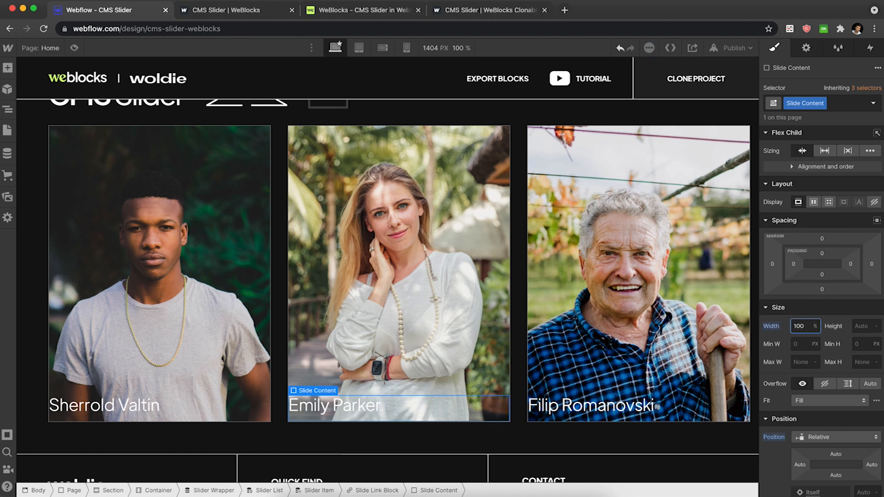
Give the Slide Content div a white background and black text color.
scroll(836, 322, "down", 4)
scroll(836, 318, "down", 5)
left_click(799, 467)
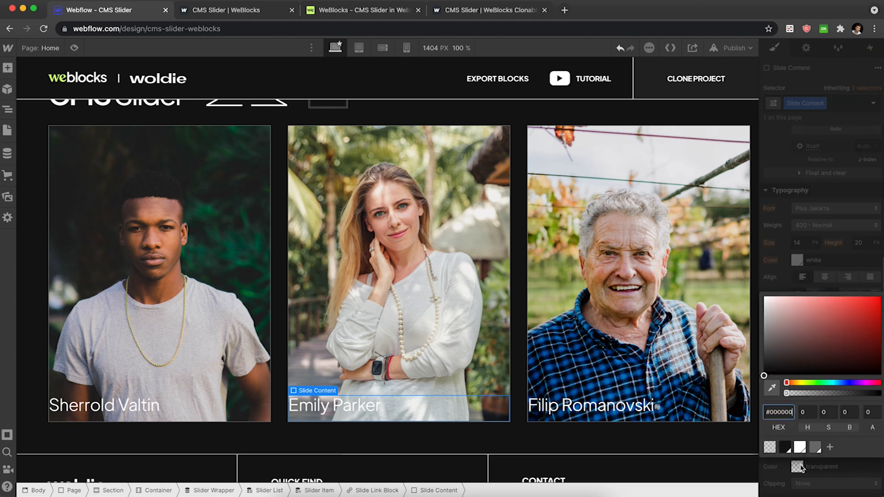
left_click(800, 447)
left_click(798, 260)
left_click(797, 261)
left_click(785, 444)
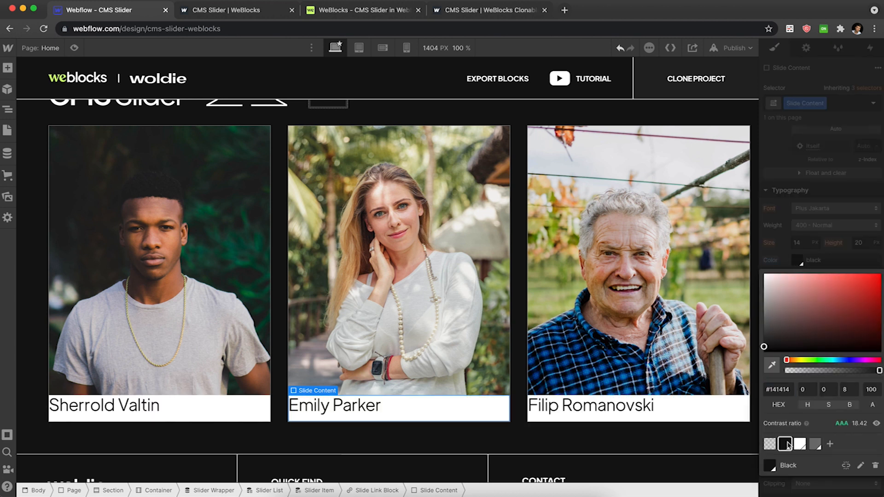
left_click(773, 260)
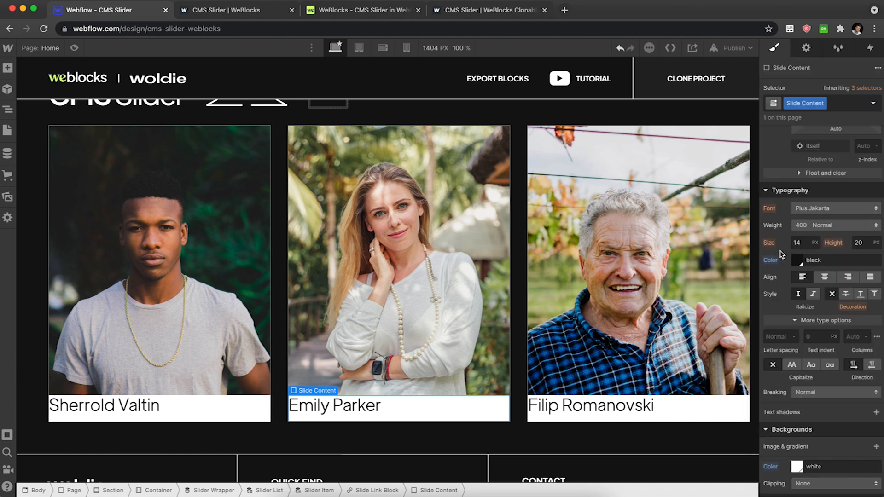
Add 24 px padding on all sides of the Slide Link Block.
left_click(501, 265)
key("Up")
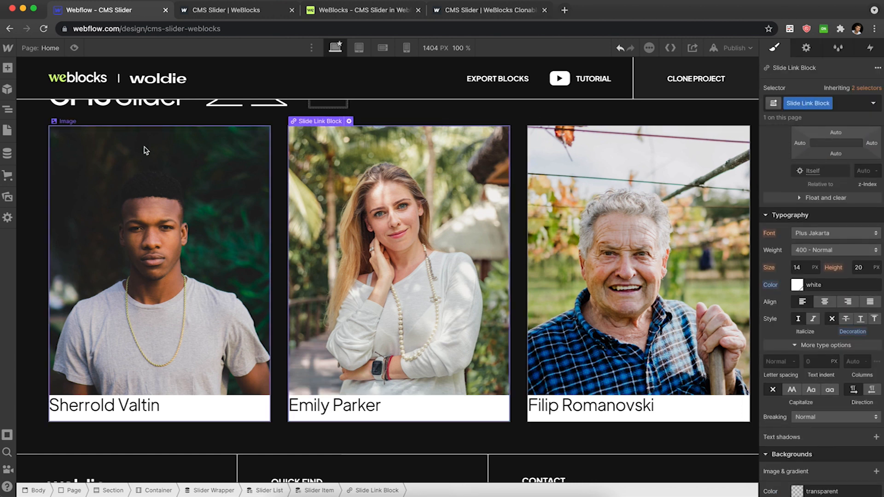
key("z")
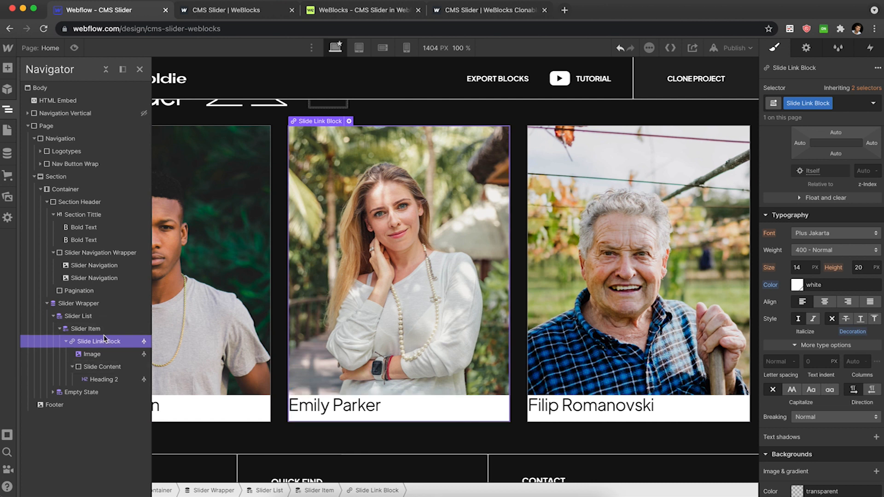
scroll(798, 290, "up", 10)
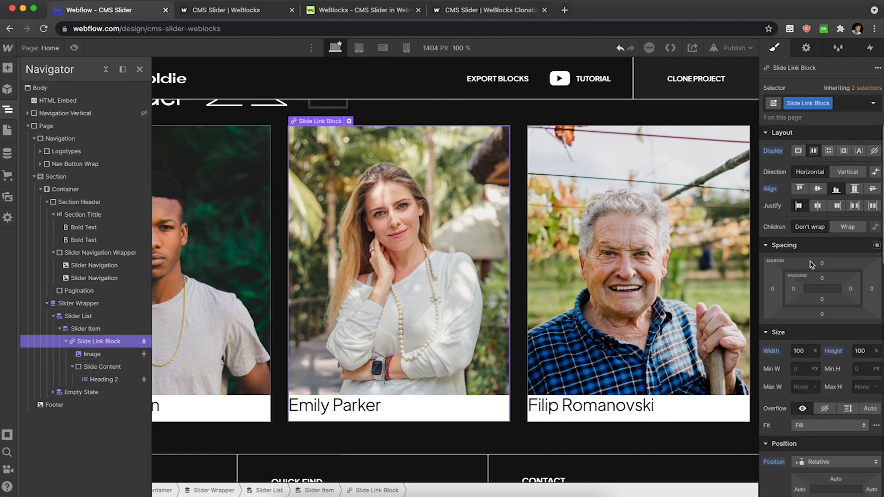
left_click_drag(798, 290, 812, 293)
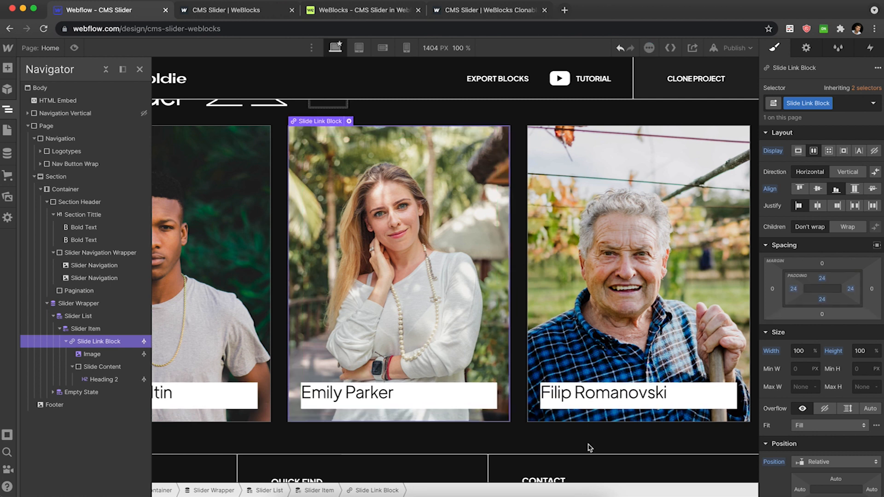
Set the Slide Content div's padding to 24 px on all sides.
left_click(485, 408)
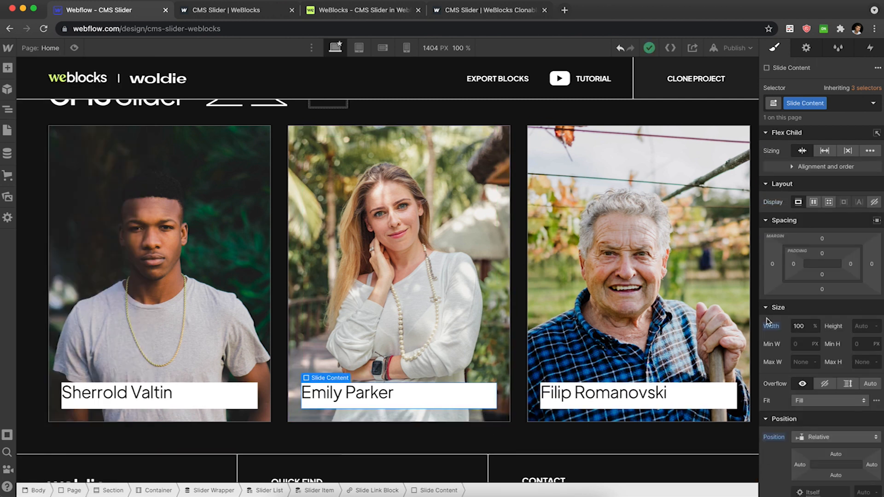
left_click_drag(805, 263, 815, 266)
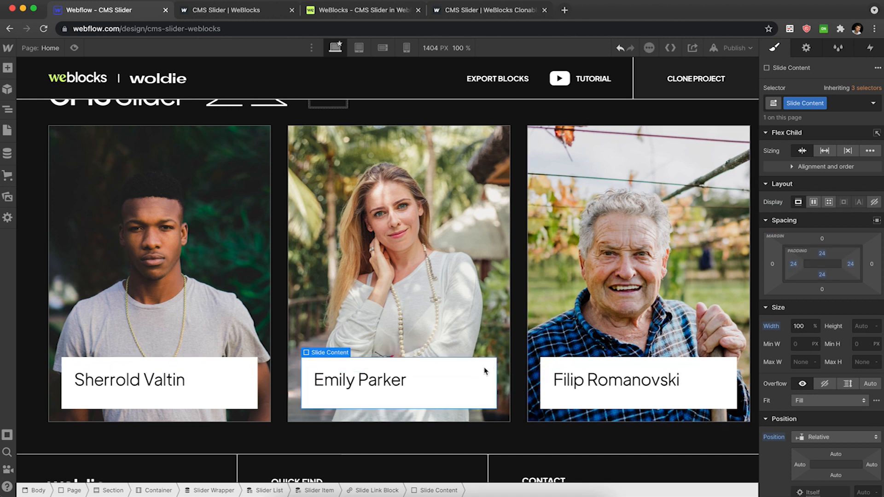
Give the heading the class Slide Title and set its bottom margin to 0.
left_click(381, 392)
key("super+Return")
type("Slide Title")
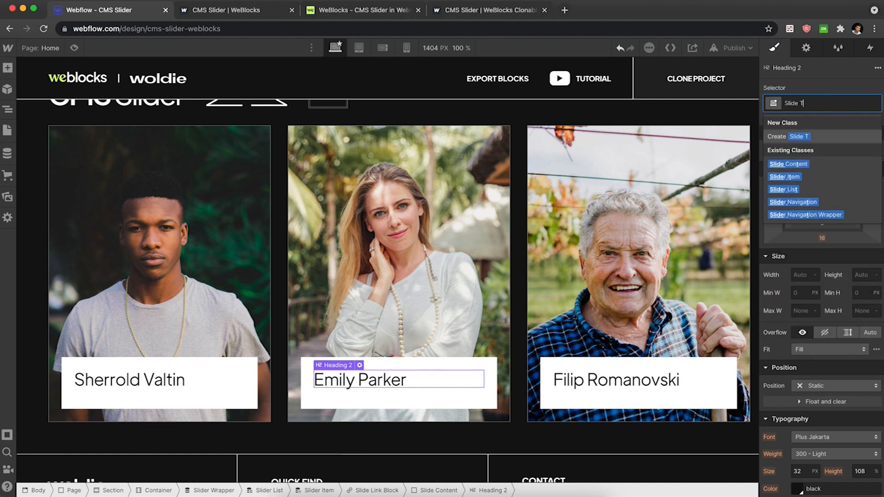
key("Return")
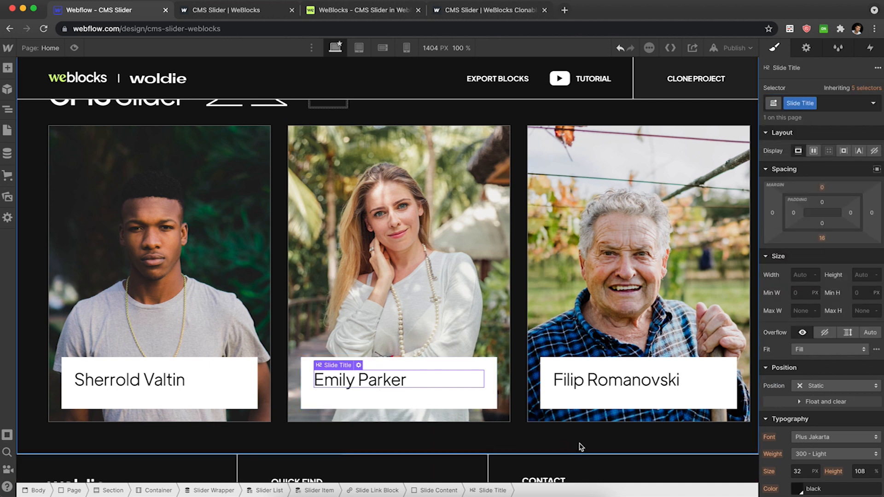
left_click(823, 239)
type("0")
key("Return")
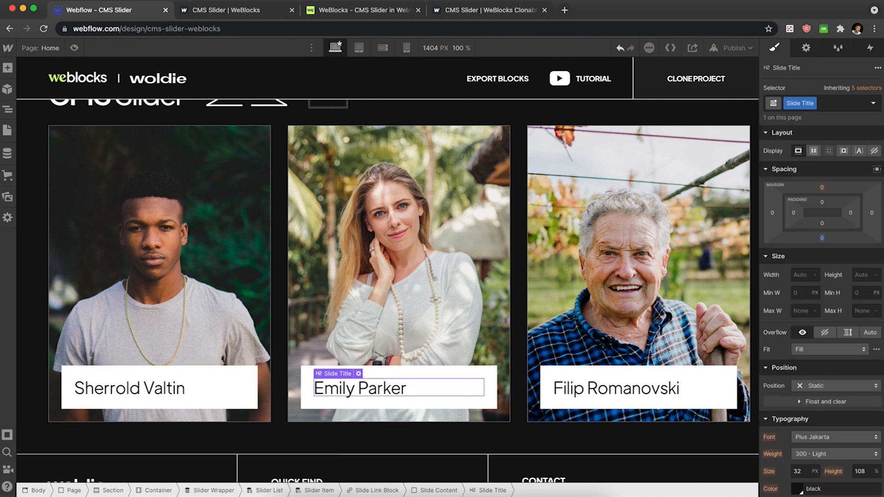
Compare the card design with the reference example slider in its browser tab.
left_click(485, 9)
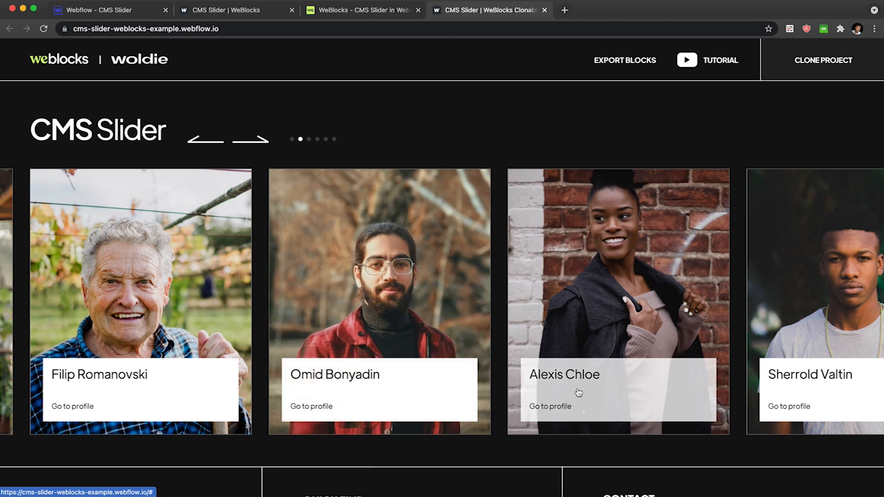
left_click(129, 15)
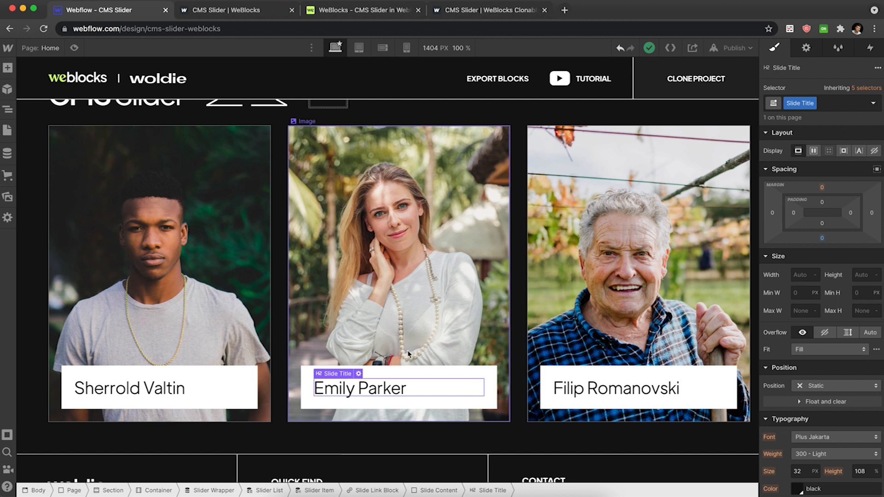
Add a Text Block inside the Slide Content div below the slide title.
scroll(871, 331, "down", 5)
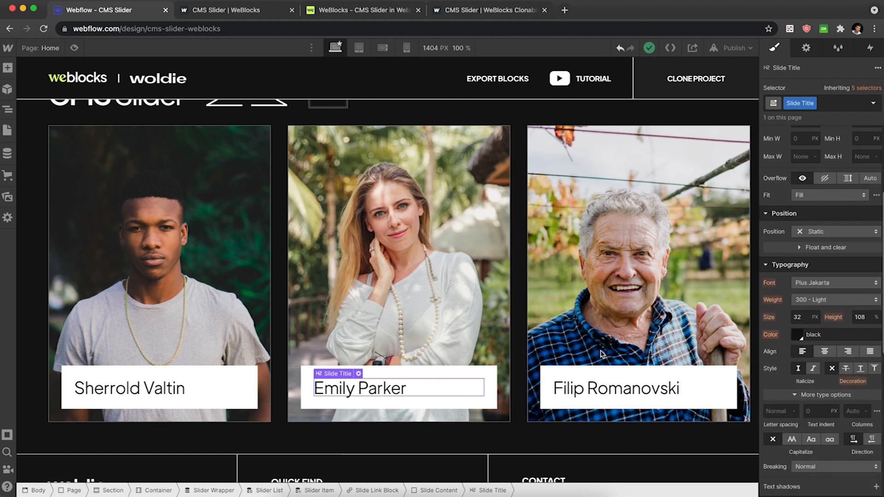
left_click(488, 372)
key("super+e")
type("te")
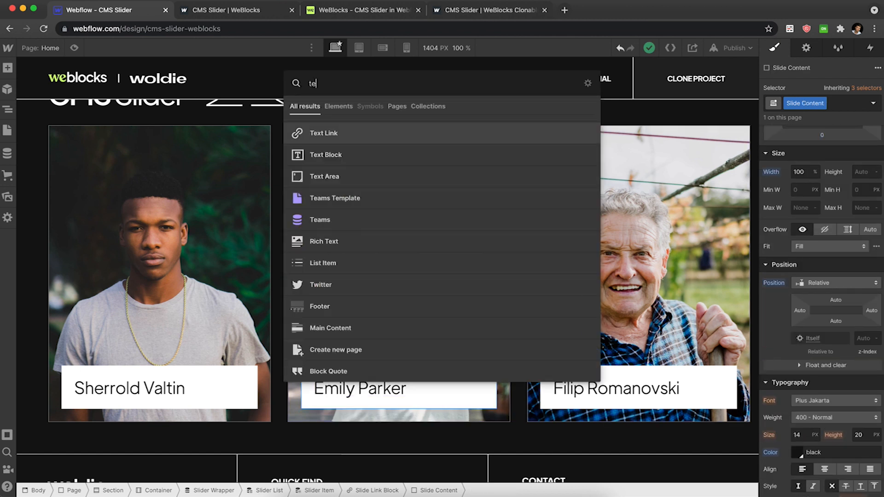
key("Down")
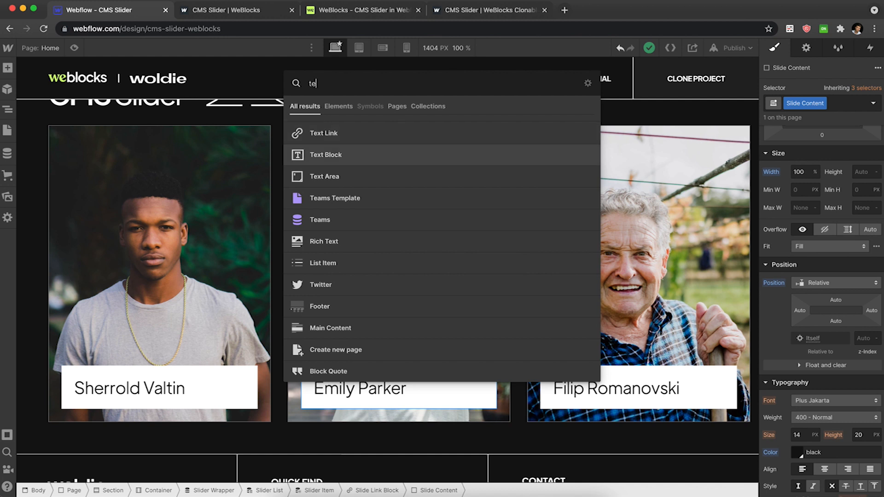
key("Return")
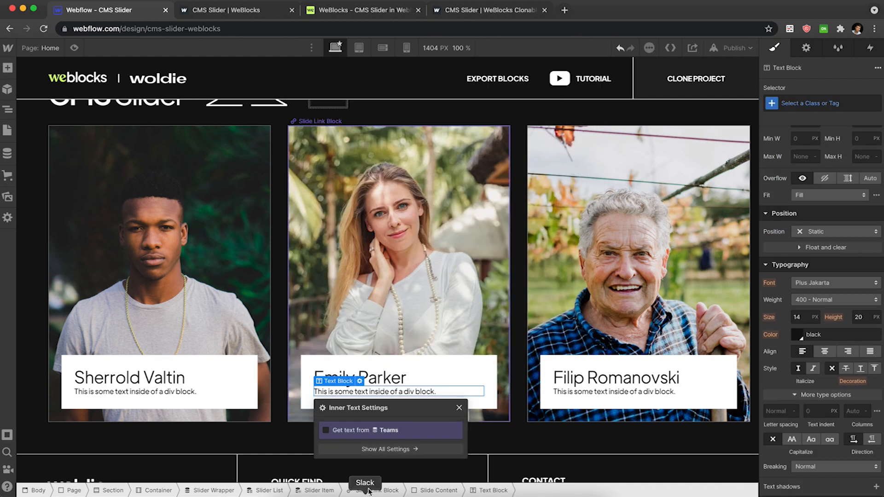
Replace the text block's placeholder text with "Go to profile".
double_click(403, 392)
type("to")
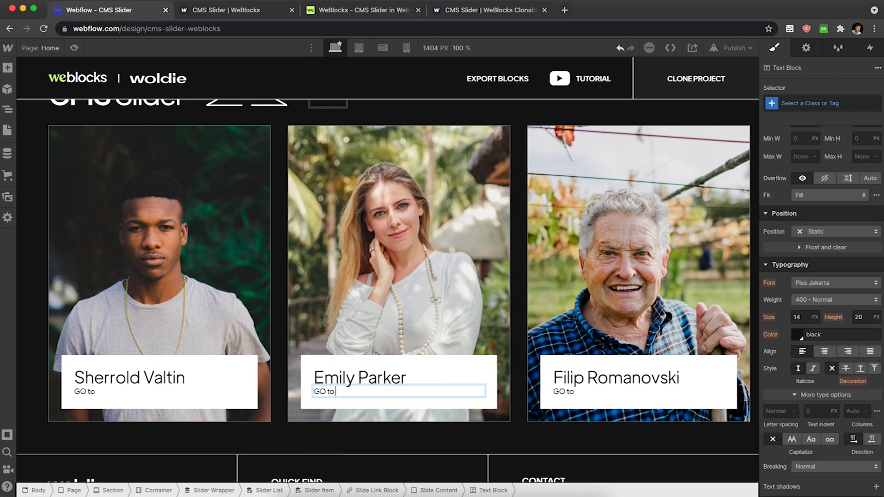
type(" to profile")
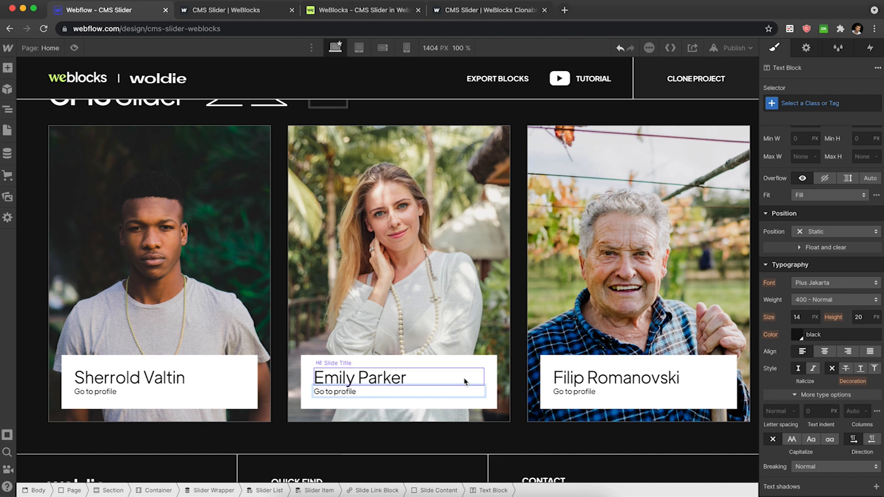
key("Escape")
Set the Slide Content div's height to 140 px.
left_click(496, 363)
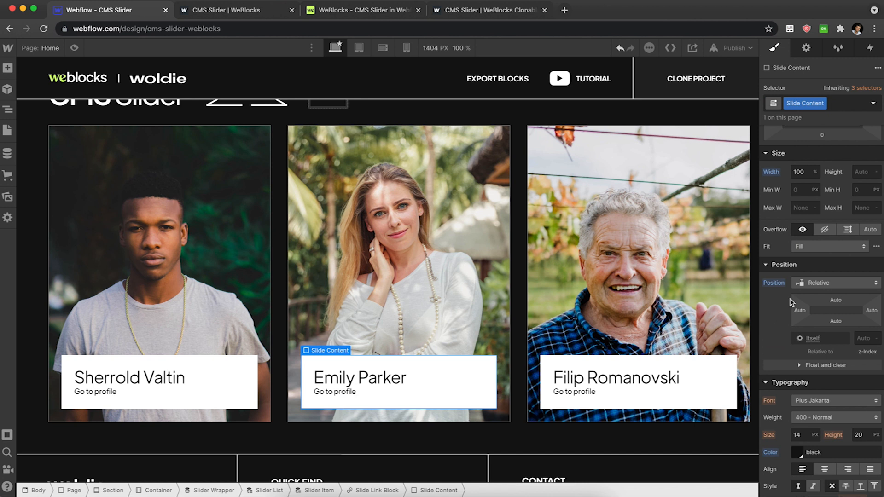
left_click(857, 171)
type("140")
key("Return")
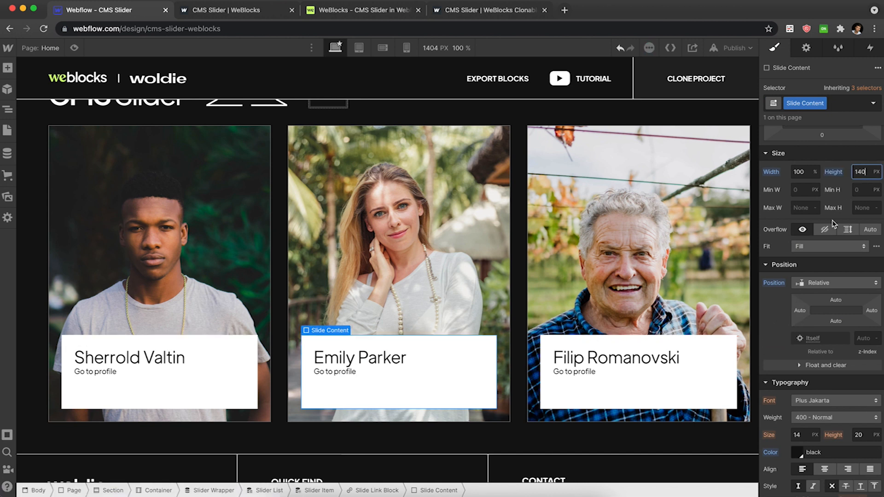
Make the Slide Content div a vertical flex container with its children justified space between.
scroll(832, 173, "up", 4)
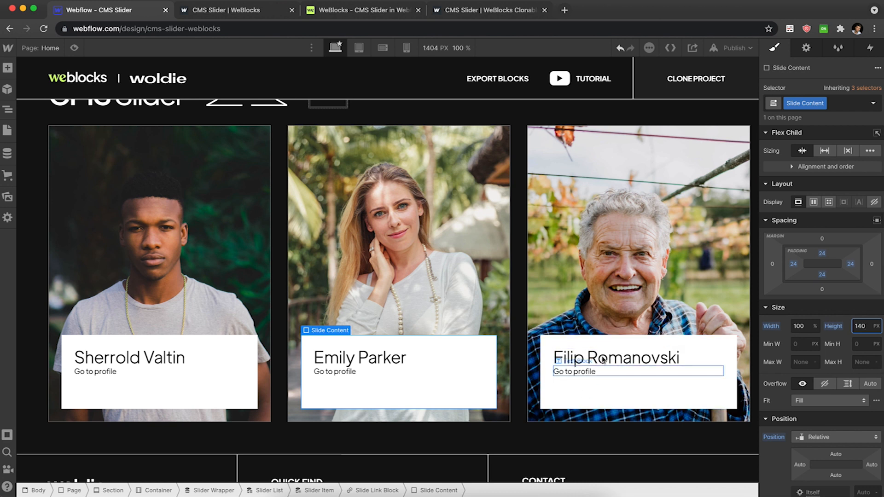
left_click(815, 205)
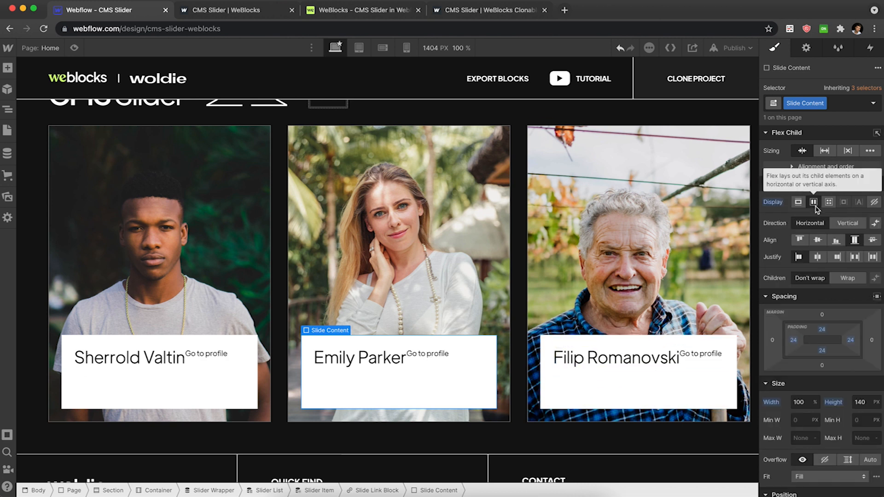
left_click(848, 223)
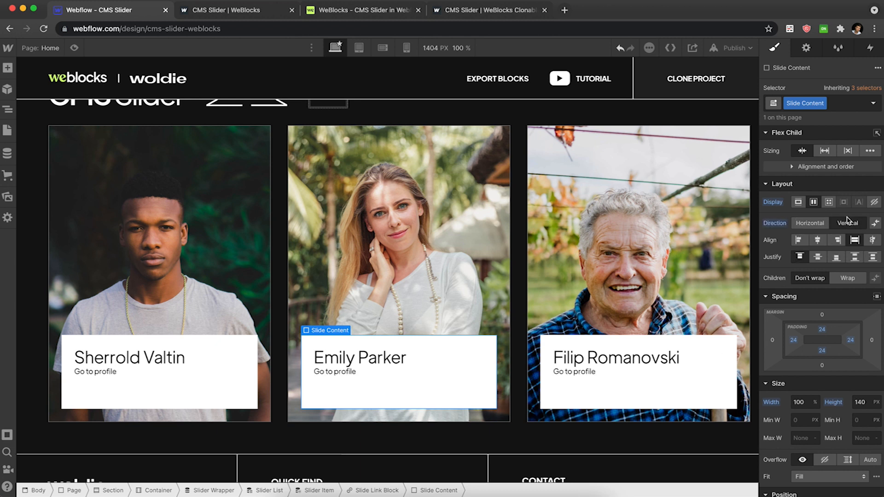
left_click(854, 257)
Set the Slide Title's font size to 24 px and its weight to 400 - Normal.
left_click(396, 358)
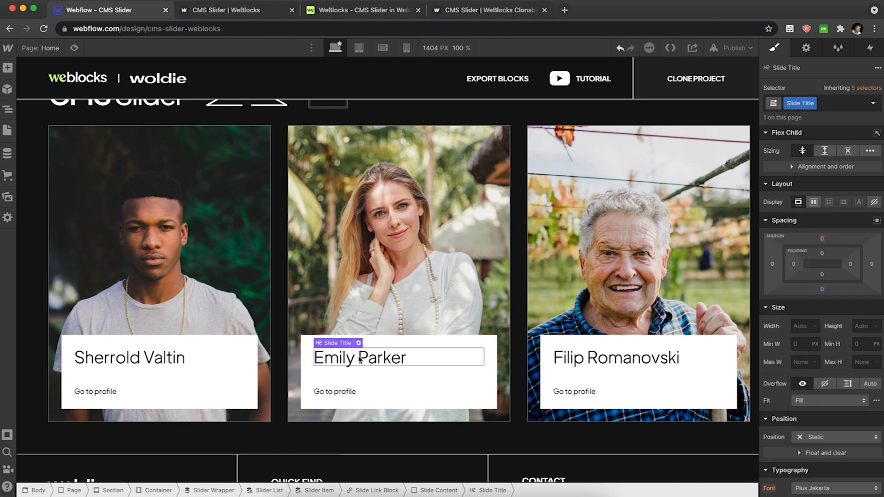
scroll(805, 322, "down", 6)
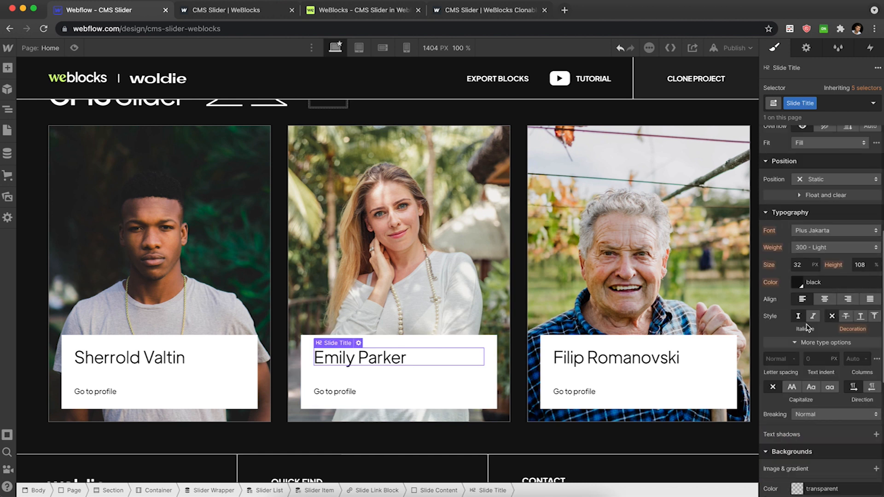
left_click(807, 261)
type("3")
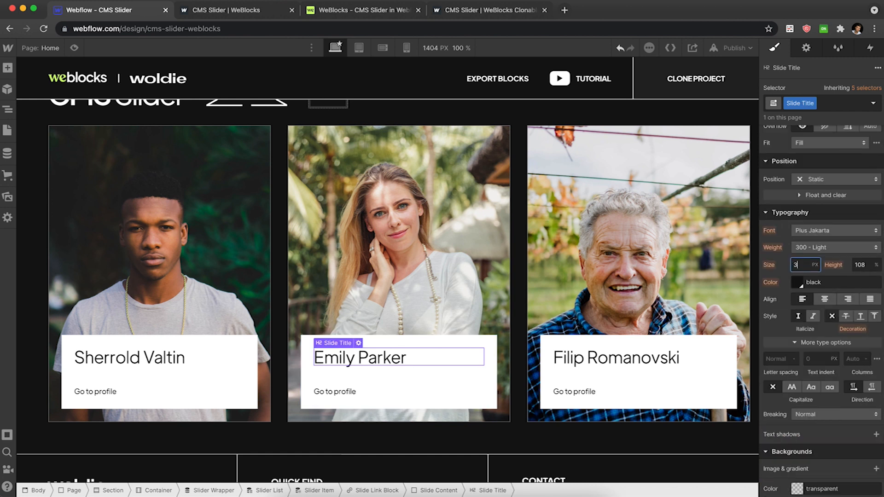
type("0")
left_click(813, 248)
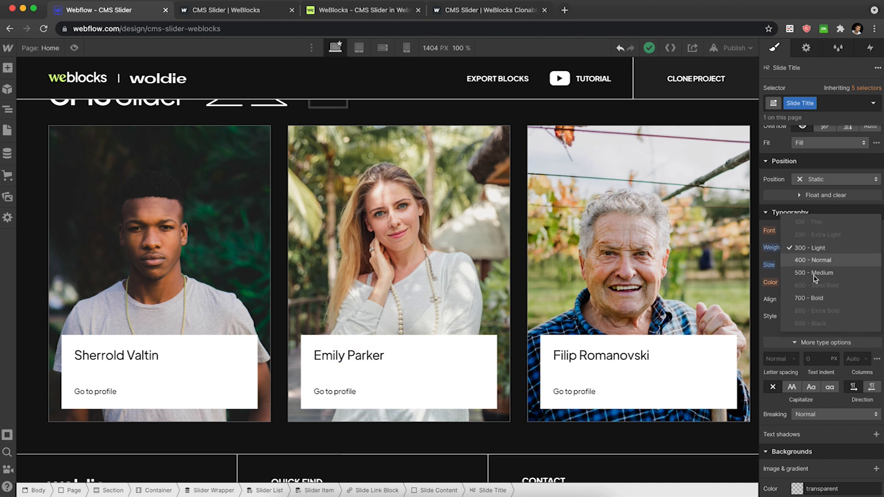
left_click(816, 261)
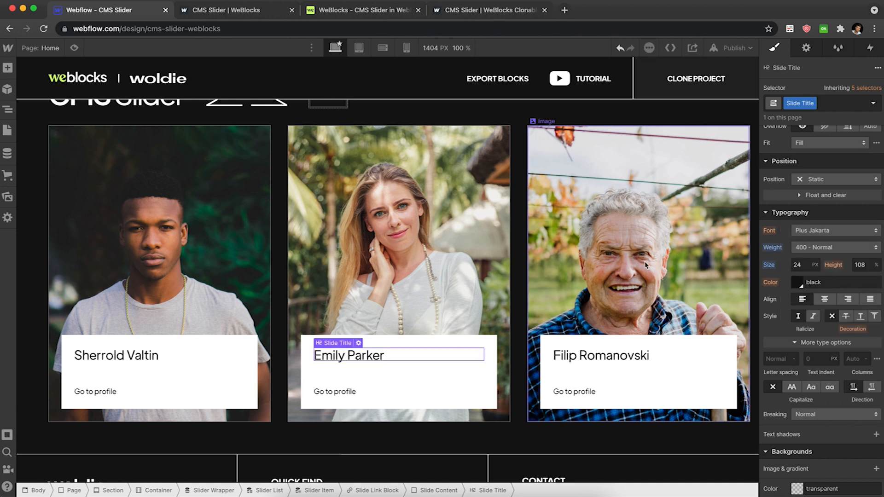
Publish the site to the webflow.io domain and close the publish panel.
scroll(472, 247, "up", 1)
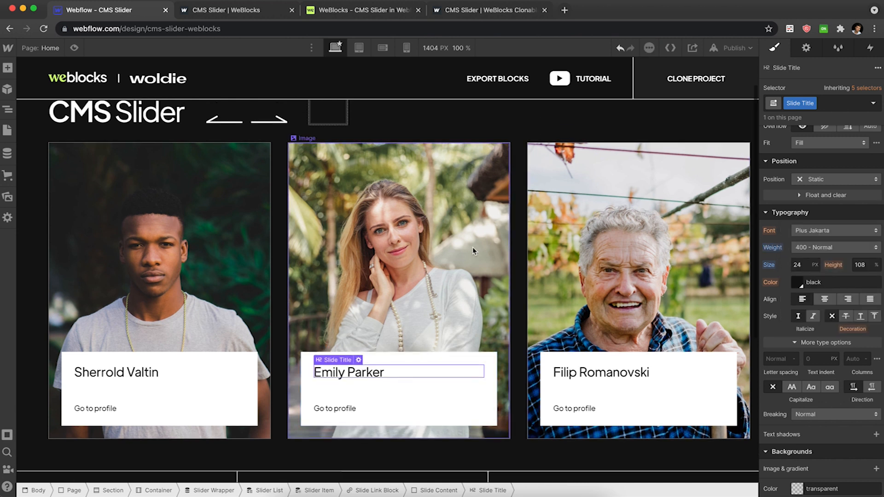
left_click(737, 48)
left_click(689, 199)
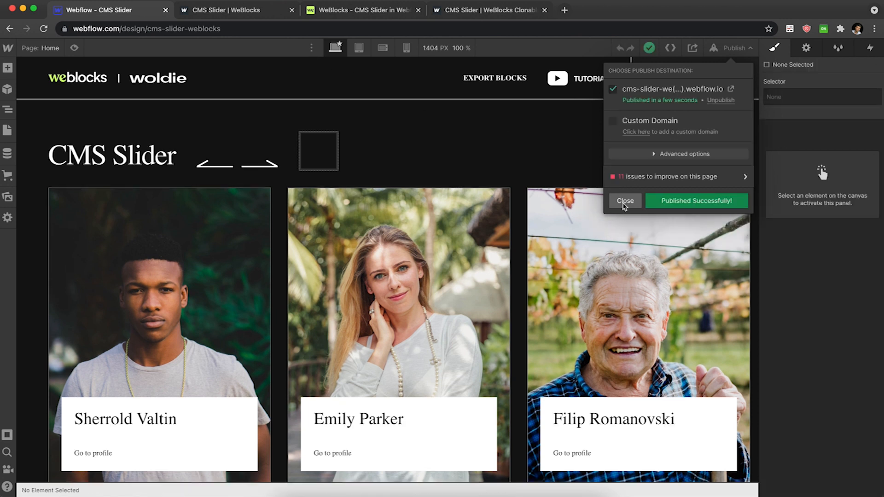
left_click(625, 202)
Test the published slider's next arrow and compare it with the reference example.
left_click(235, 10)
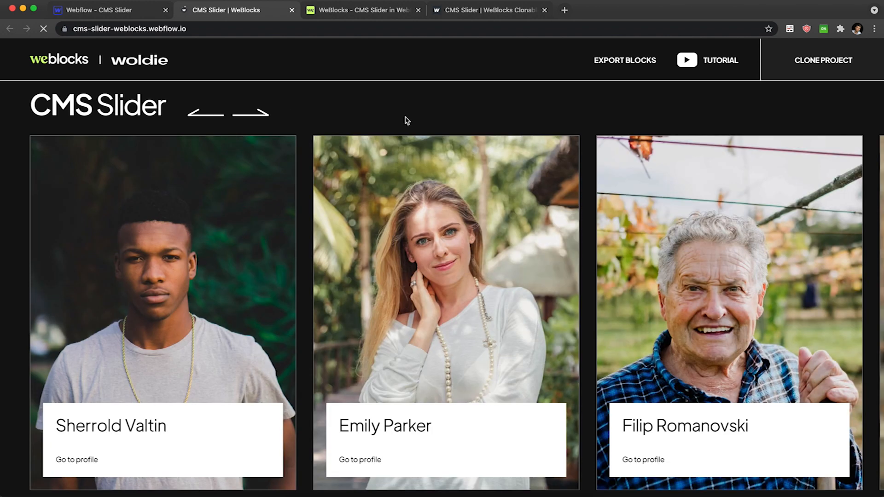
left_click(250, 114)
left_click(250, 115)
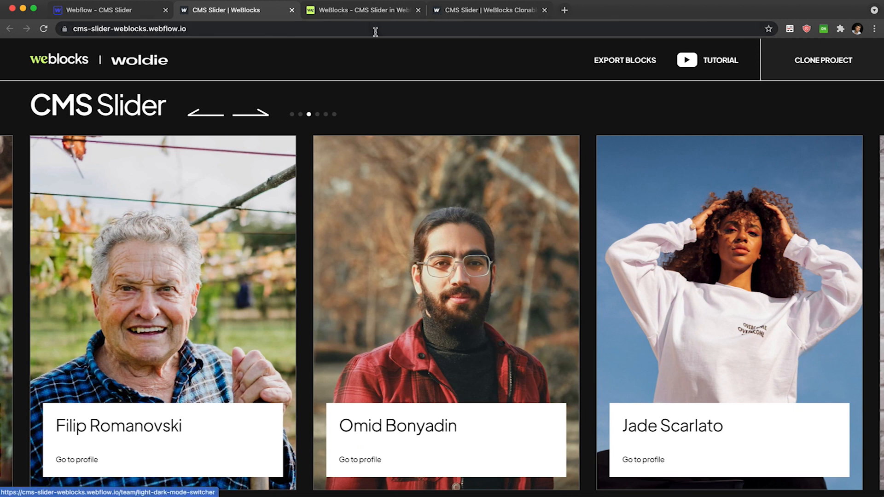
left_click(492, 11)
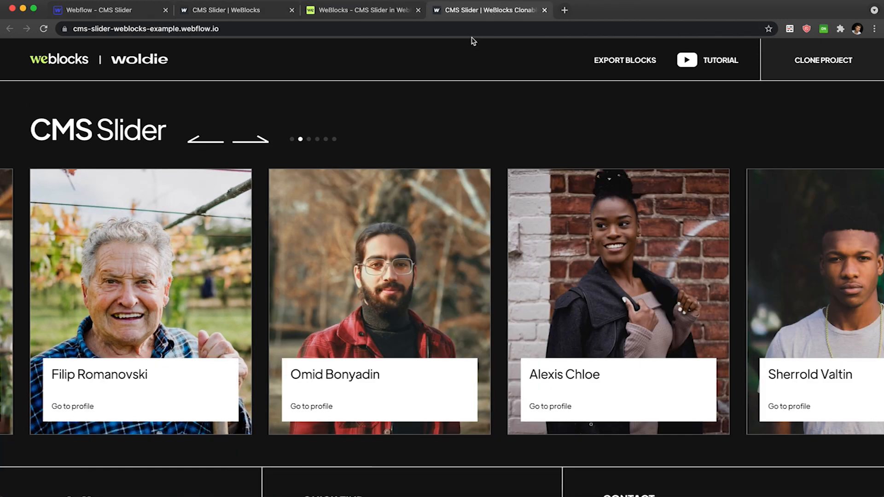
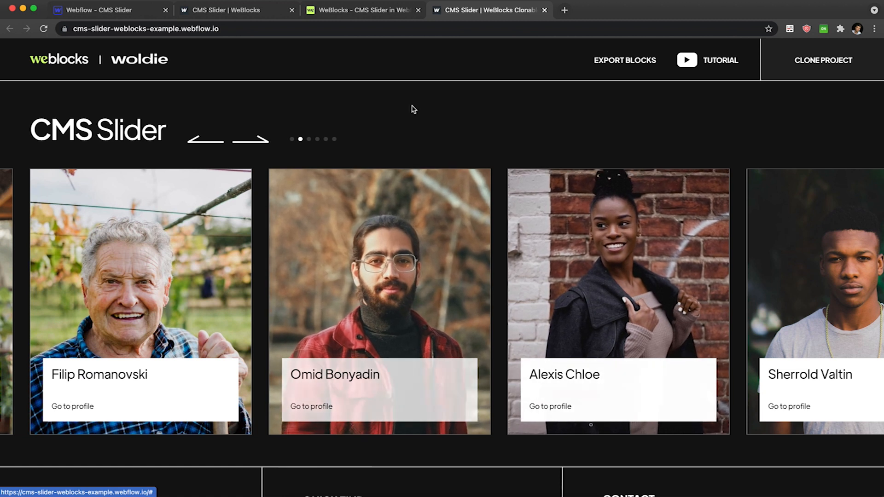
Switch to the WeBlocks editor and scroll through the script's set styles blocks.
left_click(225, 11)
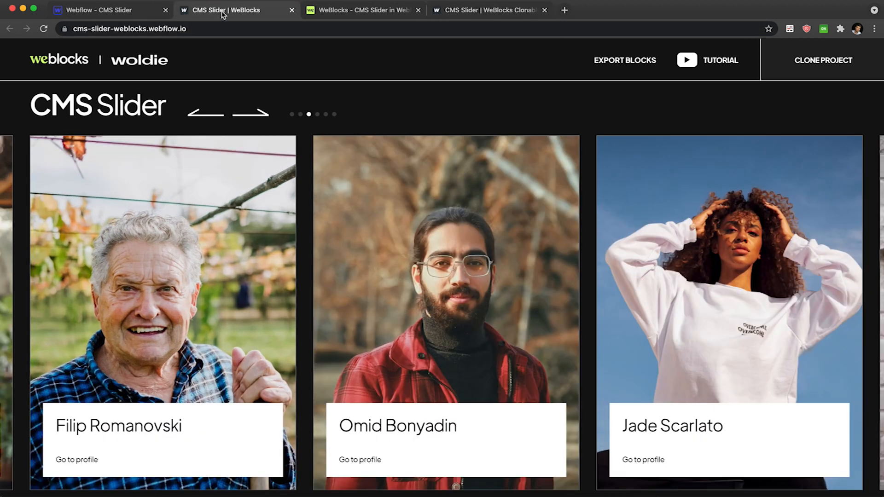
left_click(377, 11)
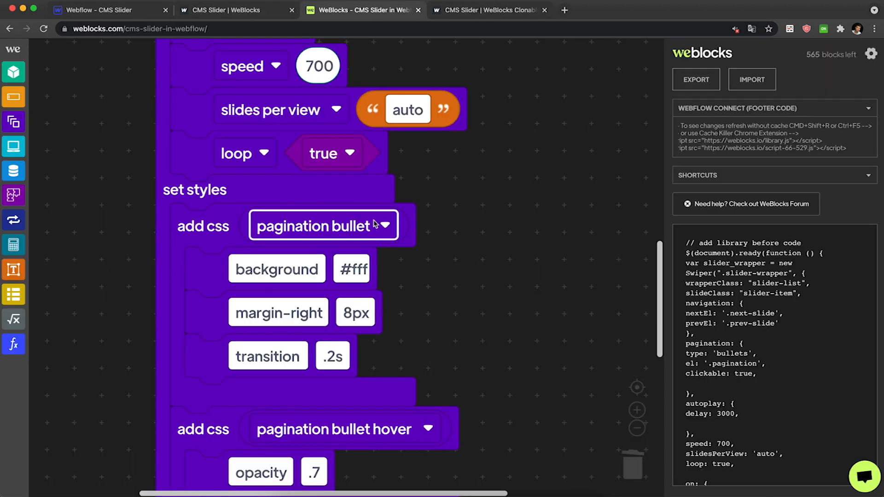
scroll(375, 225, "down", 5)
scroll(376, 225, "down", 3)
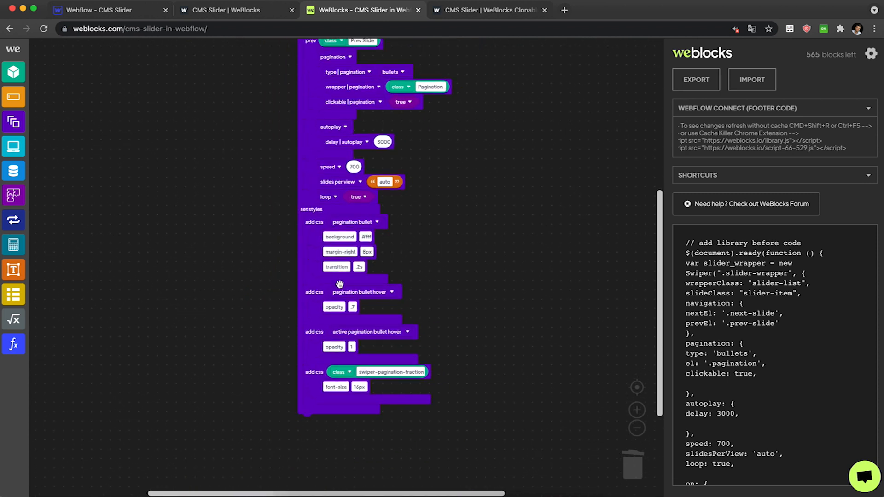
left_click(335, 209)
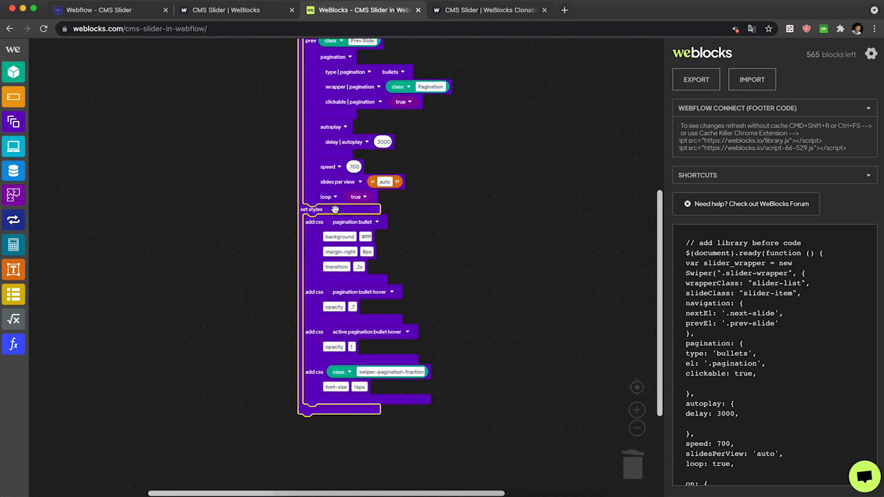
scroll(334, 210, "up", 1)
scroll(335, 210, "down", 2)
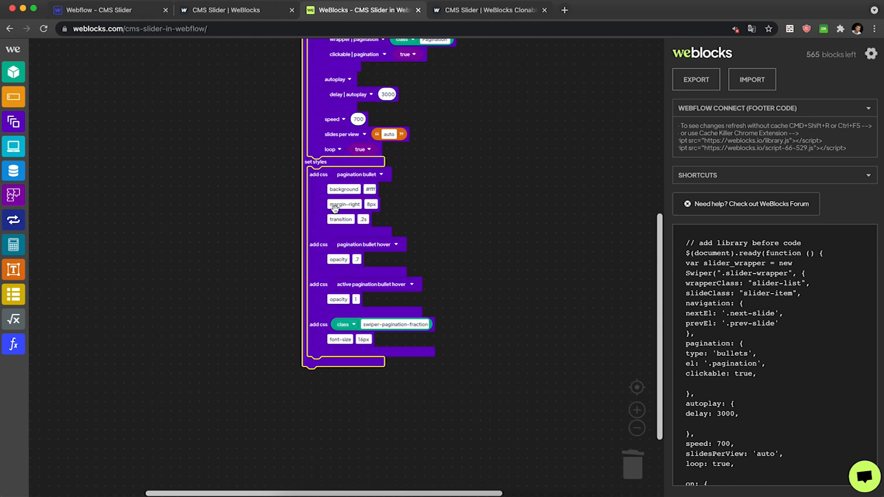
scroll(316, 163, "up", 2)
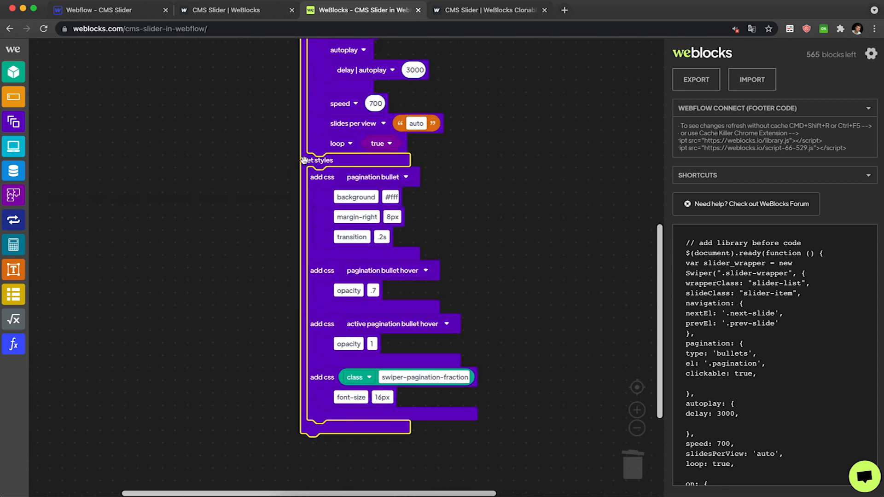
scroll(322, 313, "down", 4)
scroll(316, 343, "up", 2)
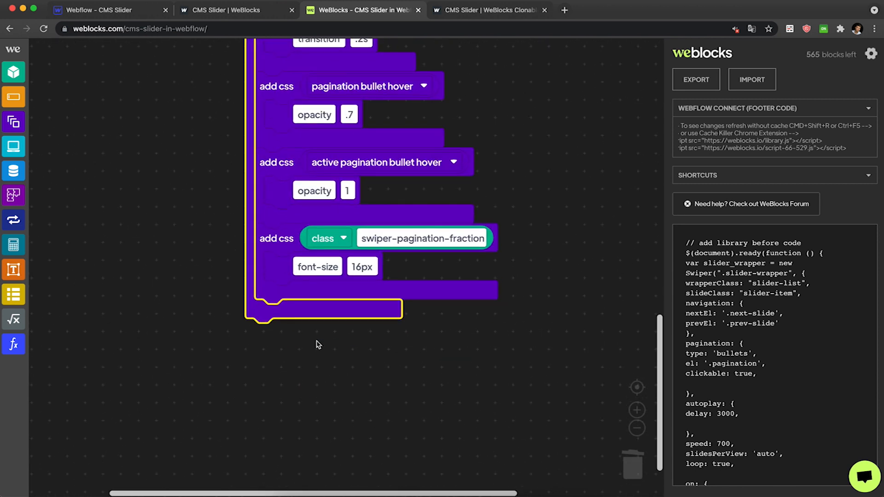
scroll(316, 342, "right", 1)
Add an On trigger block below the set styles section and set its event to mouseover.
left_click(13, 72)
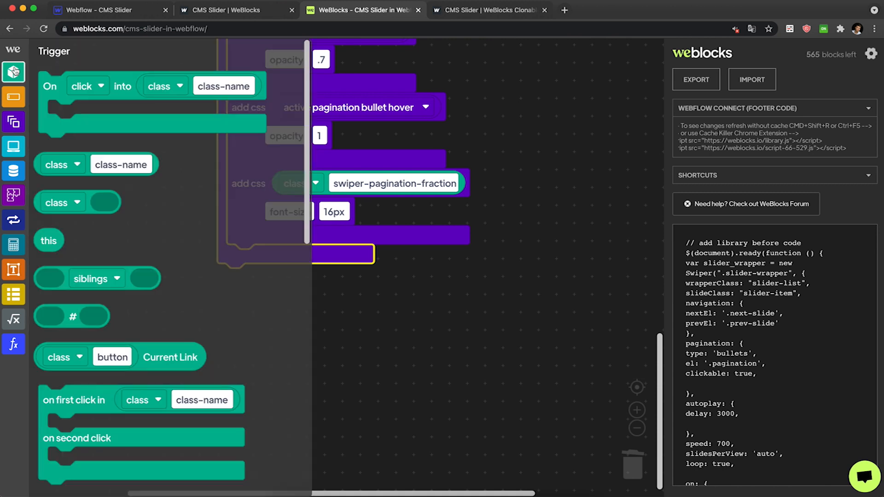
left_click_drag(44, 76, 254, 262)
left_click(257, 261)
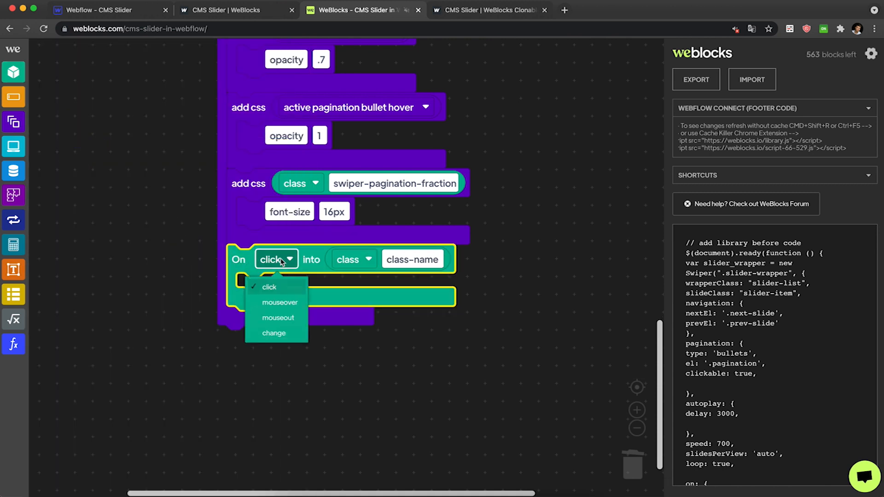
left_click(279, 298)
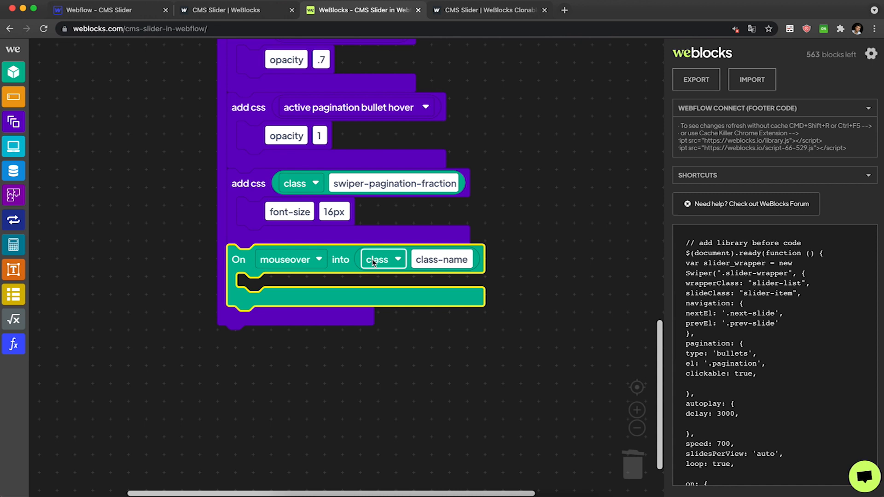
Copy the Slider Item class name in the Webflow designer and paste it as the trigger's target class.
left_click(111, 10)
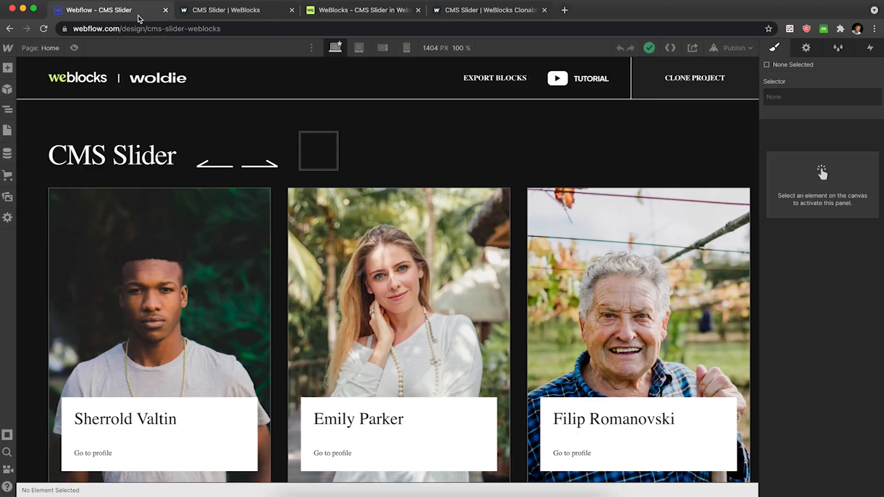
left_click(184, 256)
key("Up")
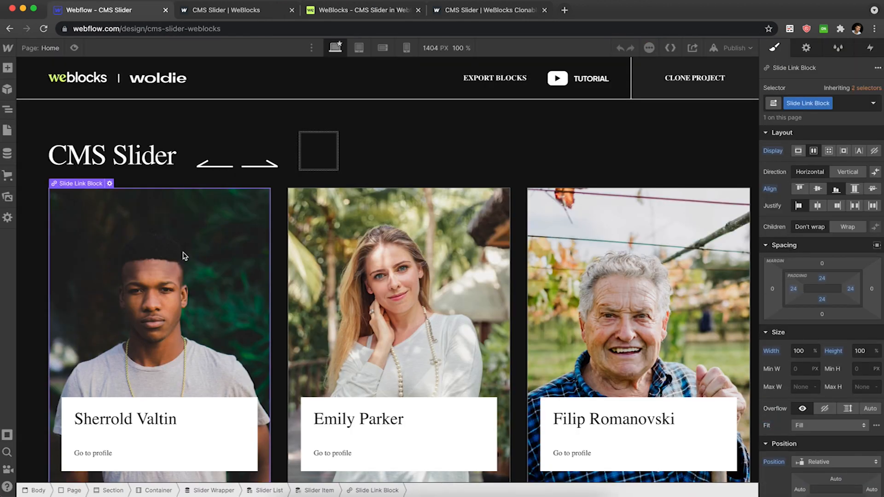
key("Up")
double_click(785, 104)
key("ctrl+c")
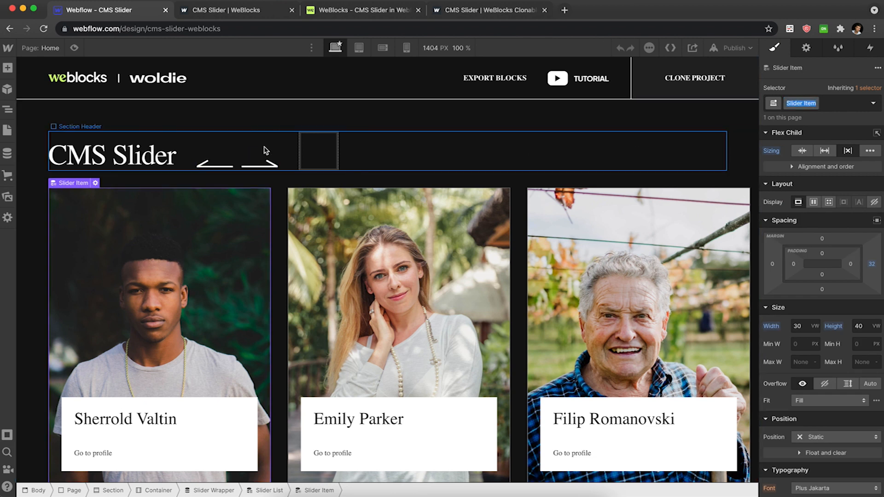
left_click(364, 10)
left_click(430, 252)
key("ctrl+v")
left_click(529, 197)
left_click(133, 13)
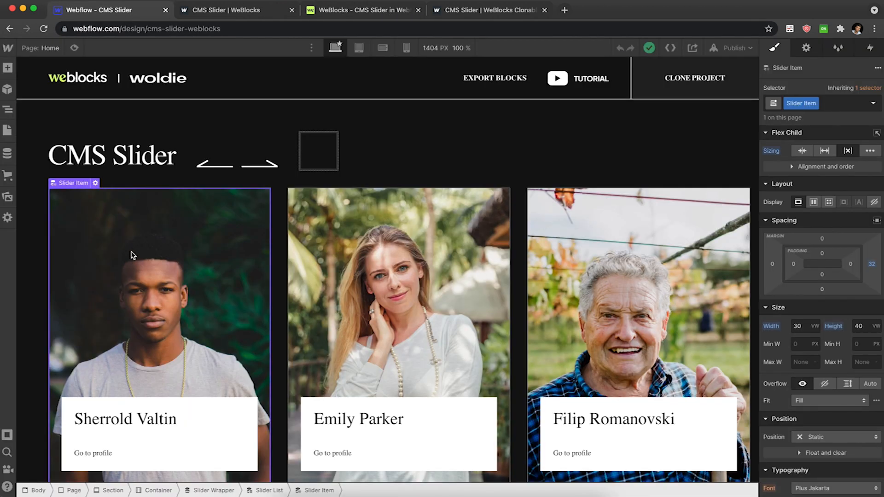
Rename the slide image's class to Slide Image.
double_click(795, 103)
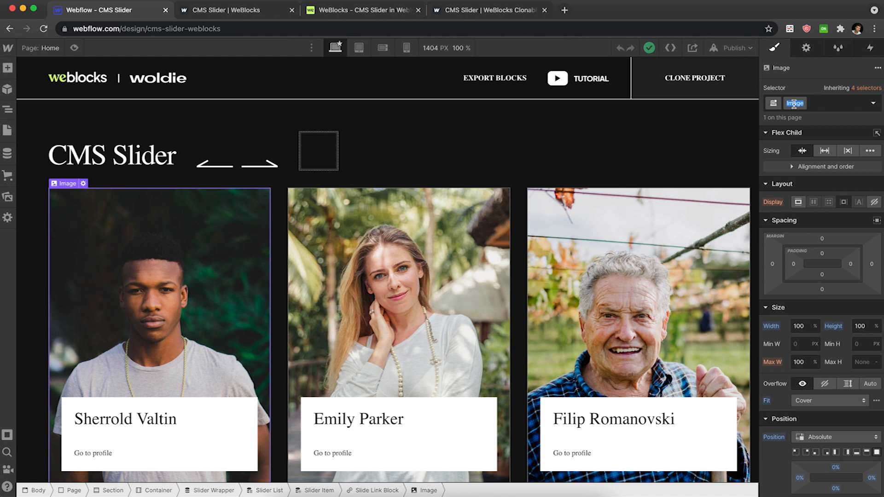
type("Slide Image")
key("Return")
double_click(811, 102)
key("Escape")
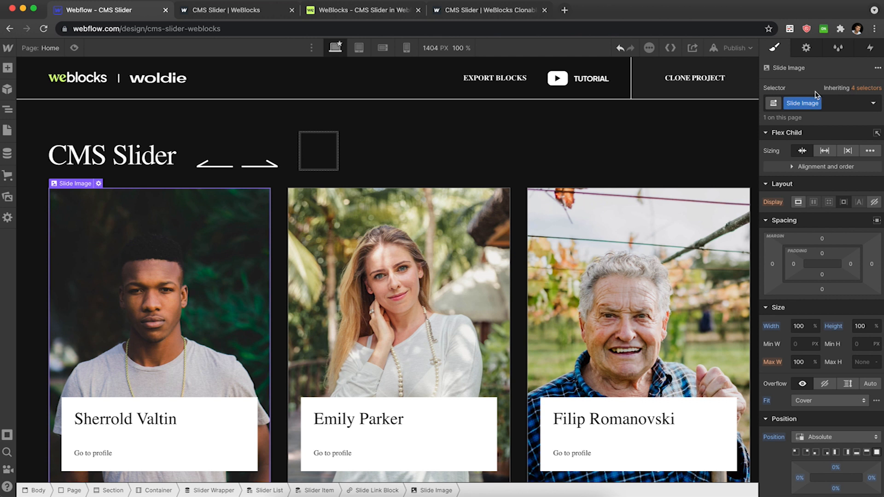
Publish the site to the webflow.io domain.
left_click(735, 48)
left_click(706, 200)
Add a Set CSS block inside the mouseover trigger and delete its default Opacity property.
left_click(353, 11)
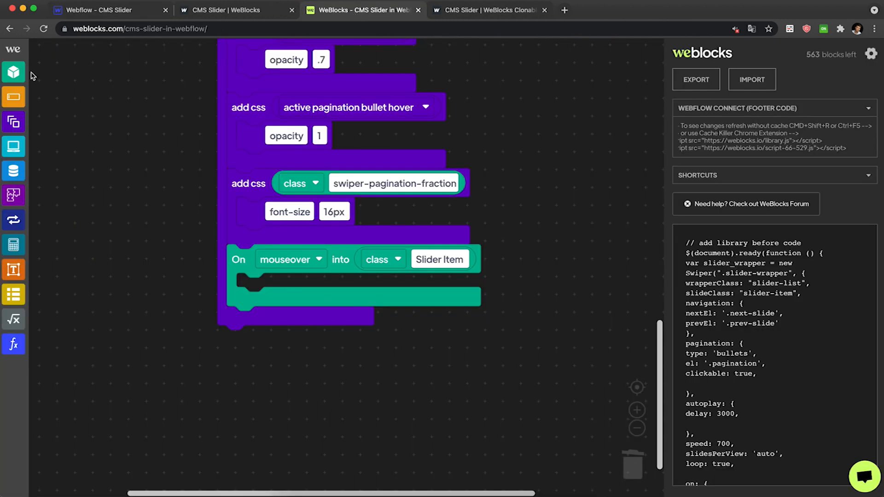
left_click(18, 129)
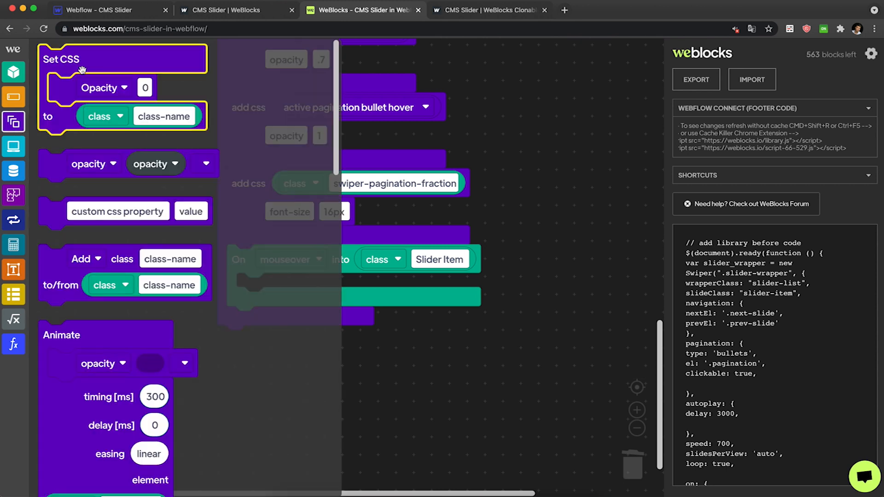
left_click_drag(75, 65, 273, 294)
left_click(268, 323)
key("Delete")
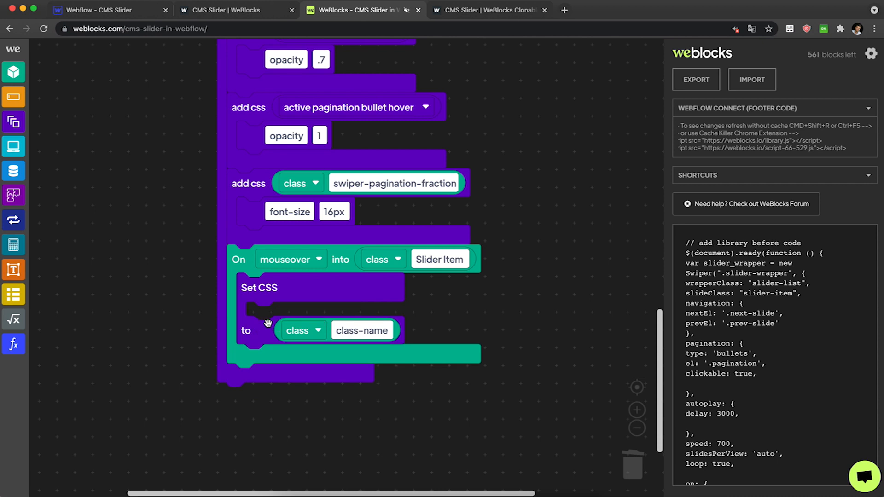
Insert a custom CSS property in the Set CSS block setting transform to scale(1.1).
left_click(20, 129)
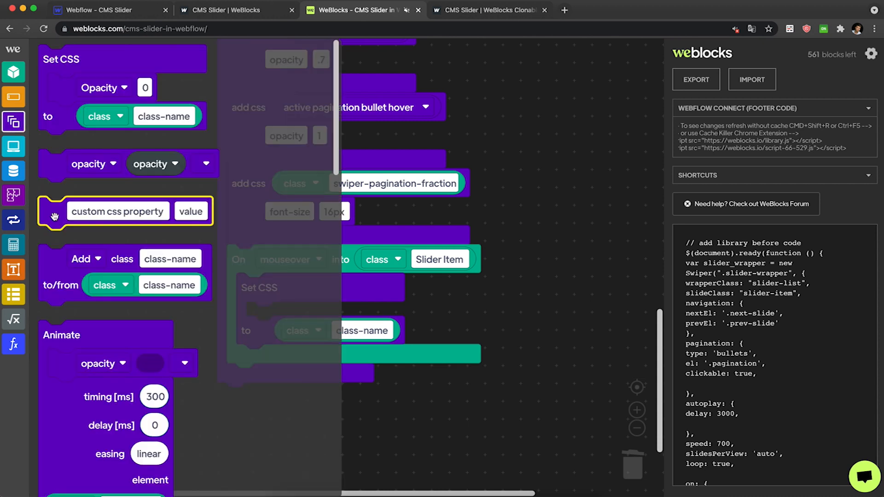
left_click_drag(61, 218, 270, 339)
left_click(316, 321)
type("transform")
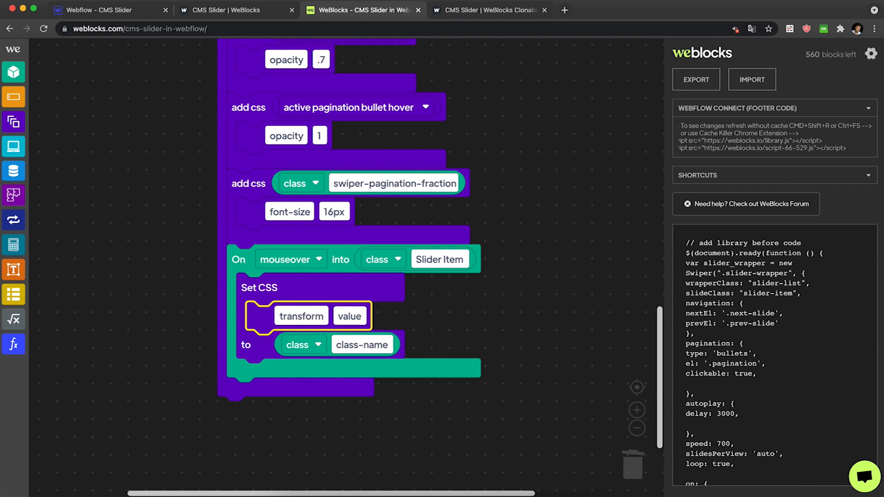
key("Tab")
type("translate")
key("super+a")
key("BackSpace")
type("scale")
type("()")
type("1.1")
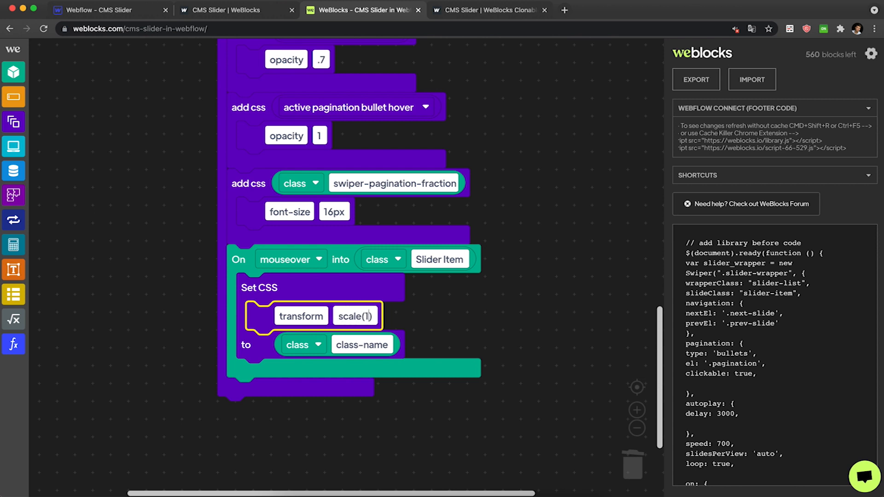
Target the Set CSS block at the Slide Image class.
key("Tab")
type("Slide Image")
left_click(485, 327)
Duplicate the mouseover trigger beneath itself and switch the copy's event to mouseout.
left_click(244, 270)
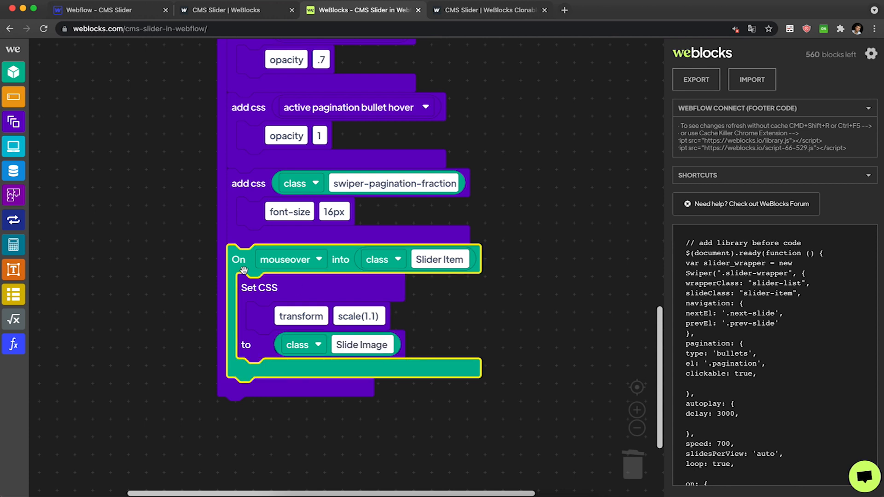
key("ctrl+c")
key("ctrl+v")
left_click_drag(272, 328, 248, 396)
scroll(295, 307, "down", 3)
left_click(295, 308)
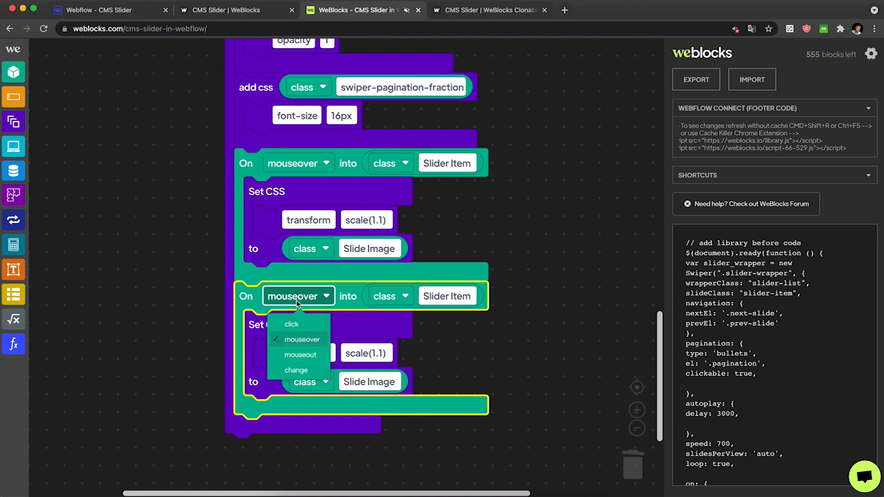
left_click(302, 349)
Set the mouseout block's transform value to scale(1).
left_click(381, 352)
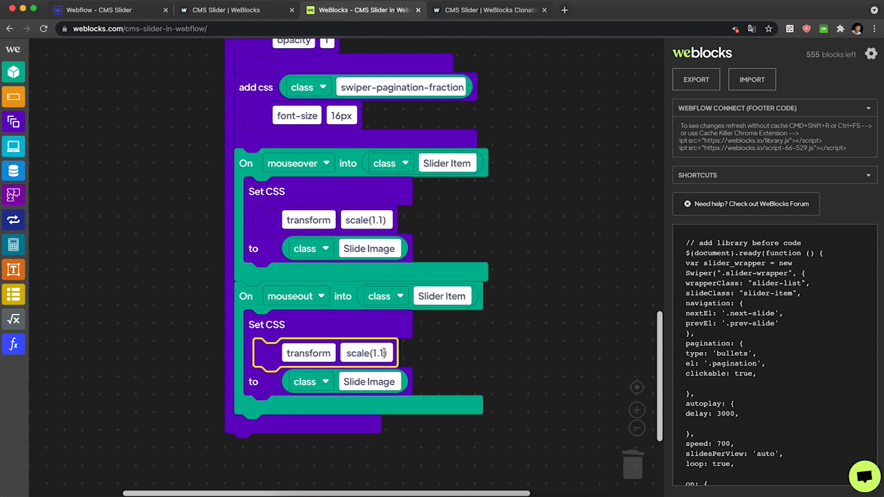
key("BackSpace")
key("BackSpace")
left_click(496, 355)
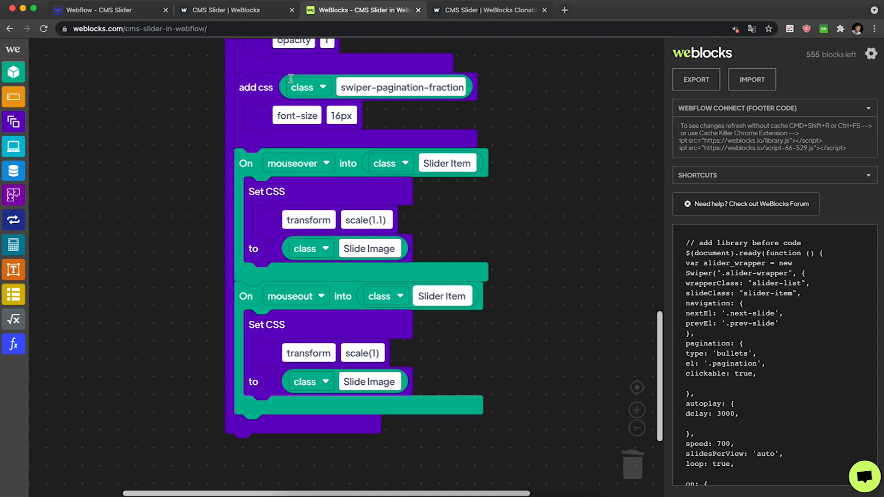
Set the Slider Item's overflow to hidden in the Webflow designer.
left_click(236, 18)
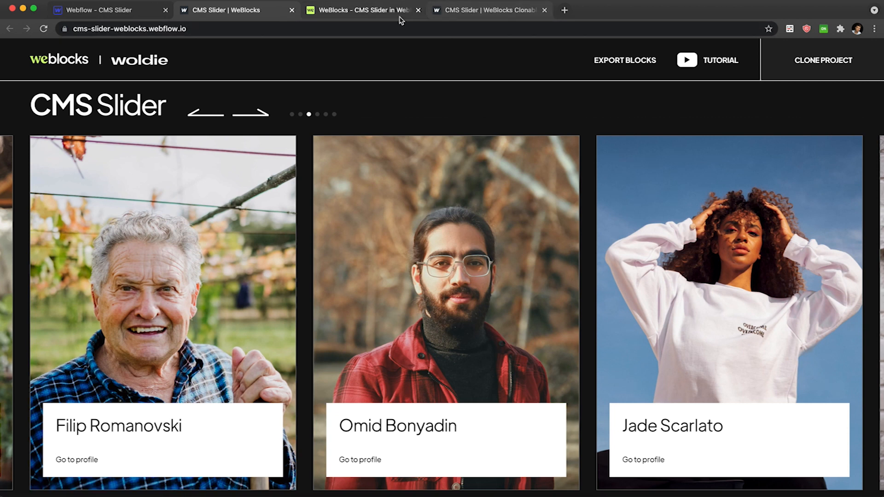
left_click(476, 10)
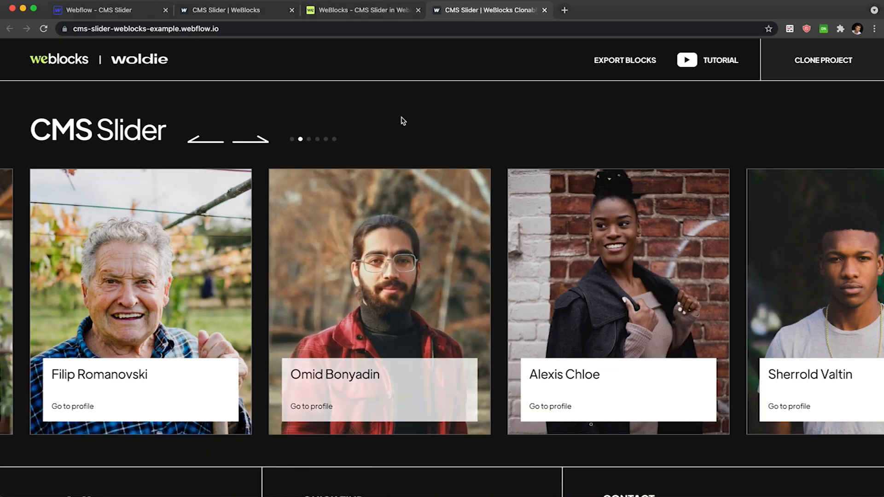
left_click(127, 10)
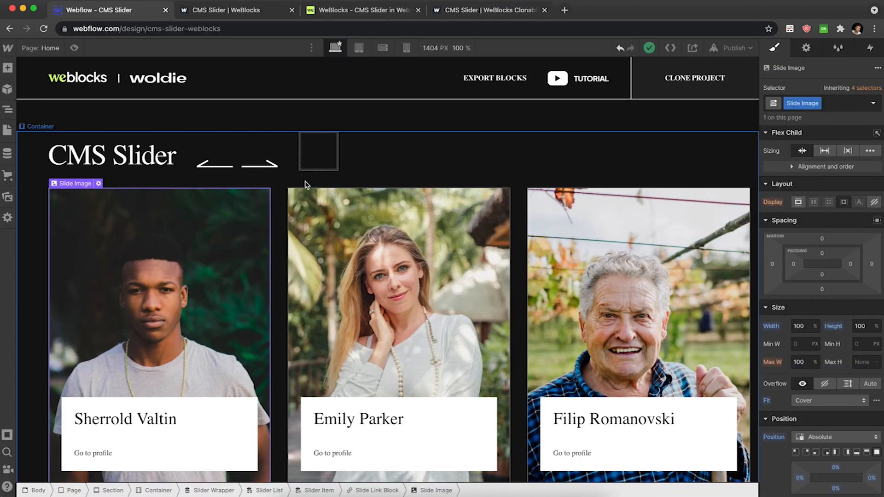
key("super+Up")
key("super+Up")
scroll(829, 276, "down", 3)
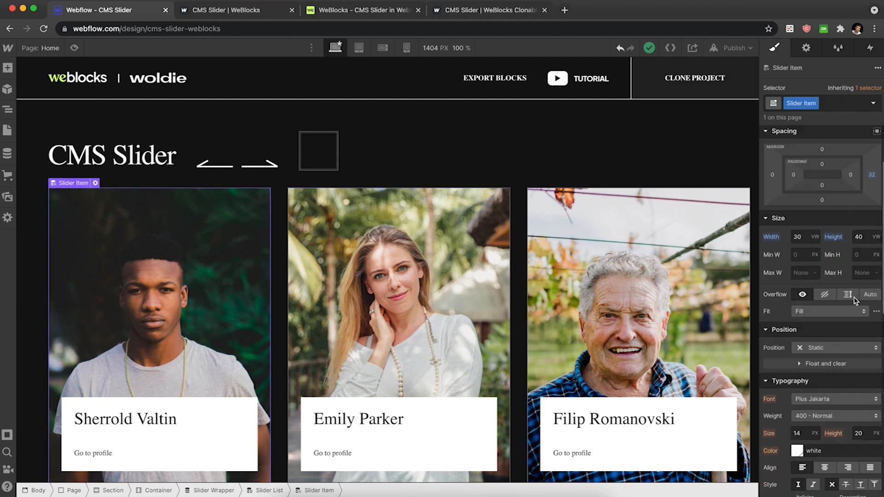
left_click(803, 250)
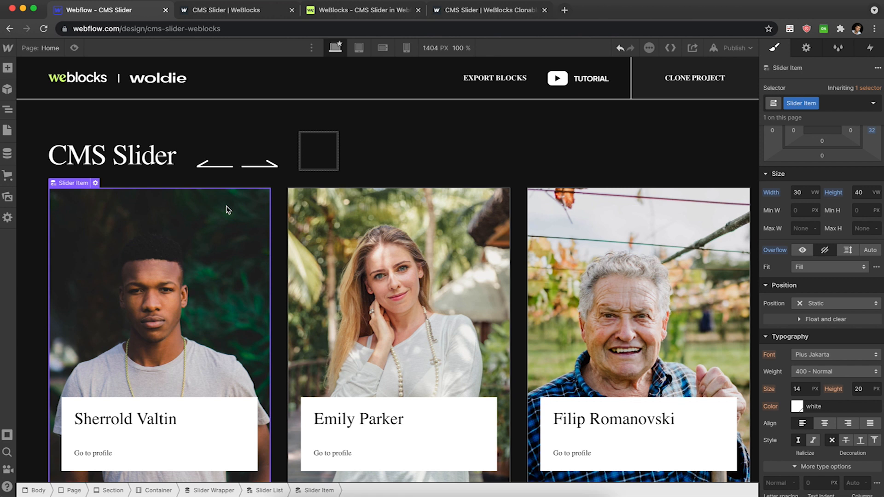
Publish the site and preview the image hover zoom on the published slider.
left_click(734, 47)
left_click(676, 206)
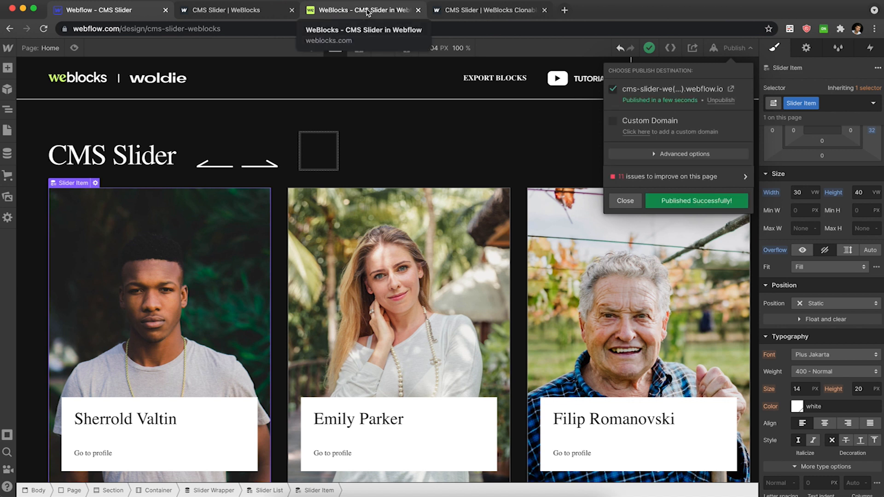
left_click(369, 11)
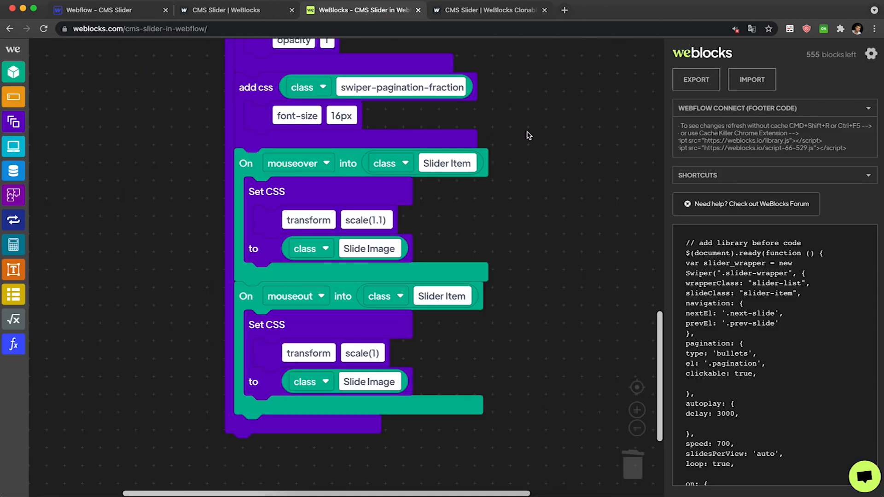
left_click(255, 19)
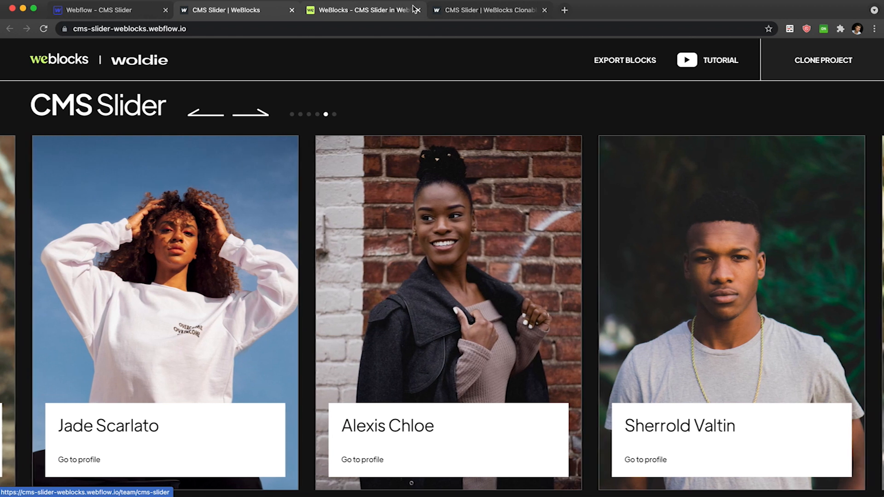
left_click(377, 12)
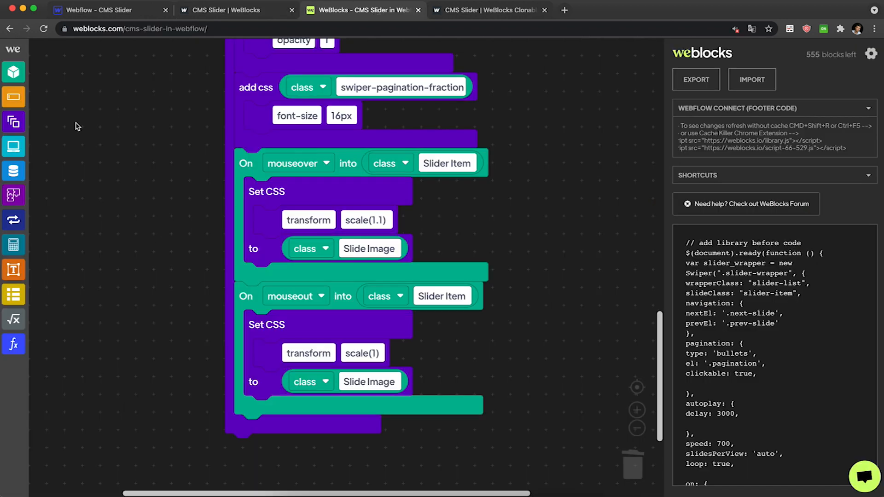
Set the mouseover Set CSS target to this element's children with class Slide Image.
left_click(13, 74)
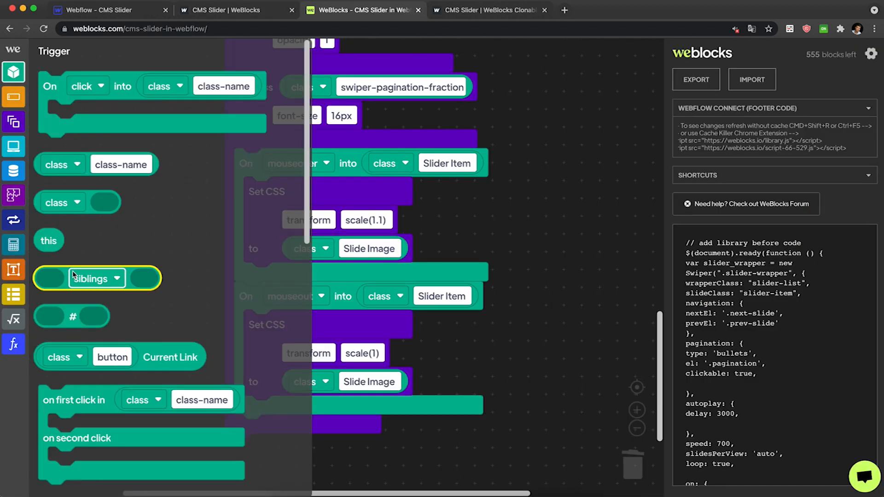
left_click_drag(73, 270, 122, 256)
left_click(155, 263)
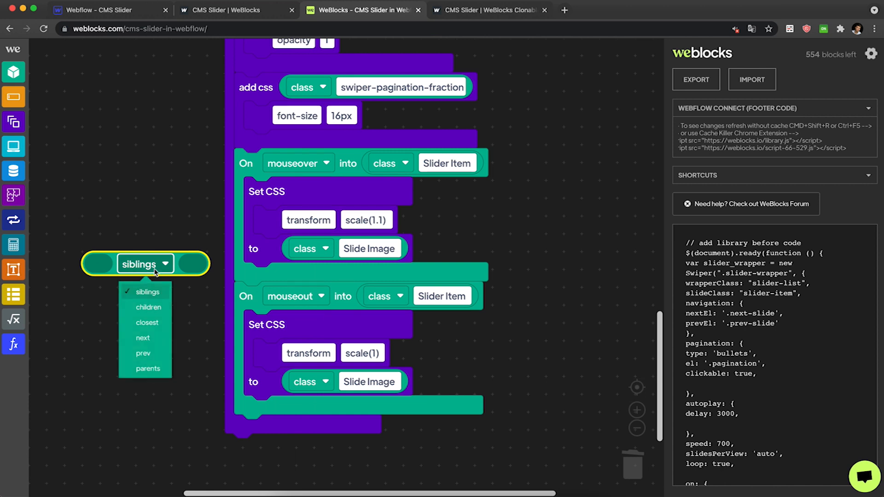
left_click(152, 308)
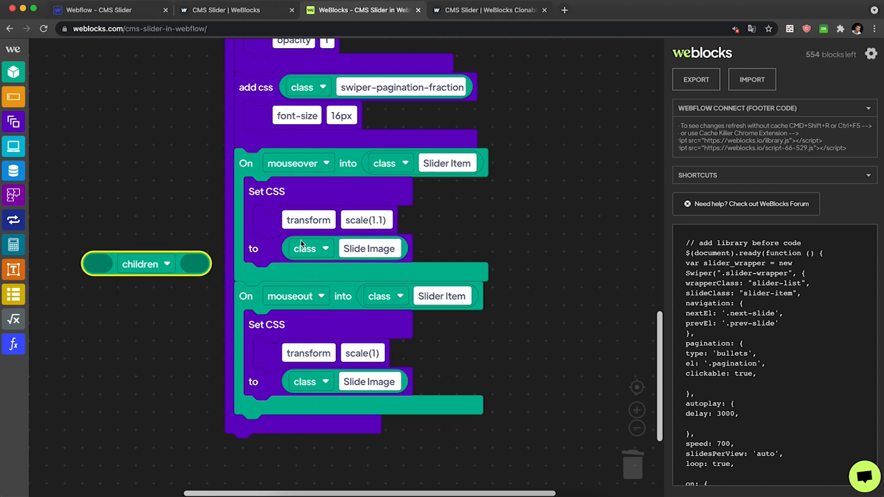
left_click_drag(288, 249, 184, 266)
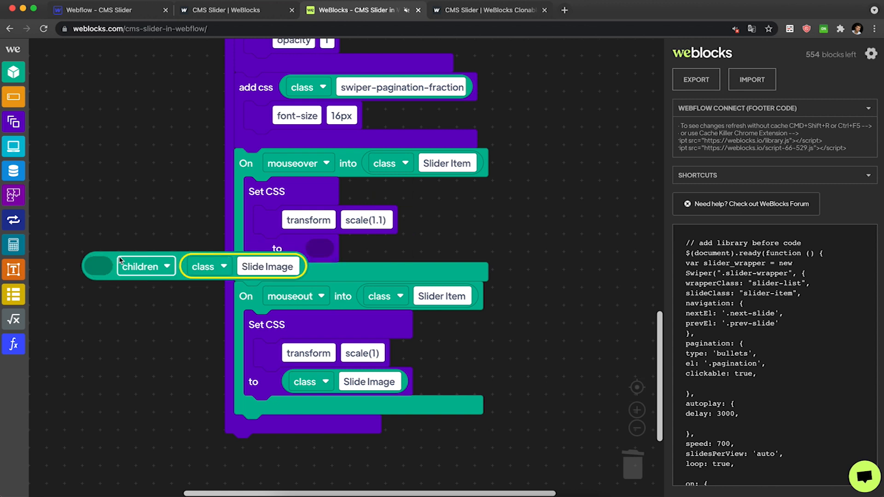
left_click_drag(120, 260, 322, 251)
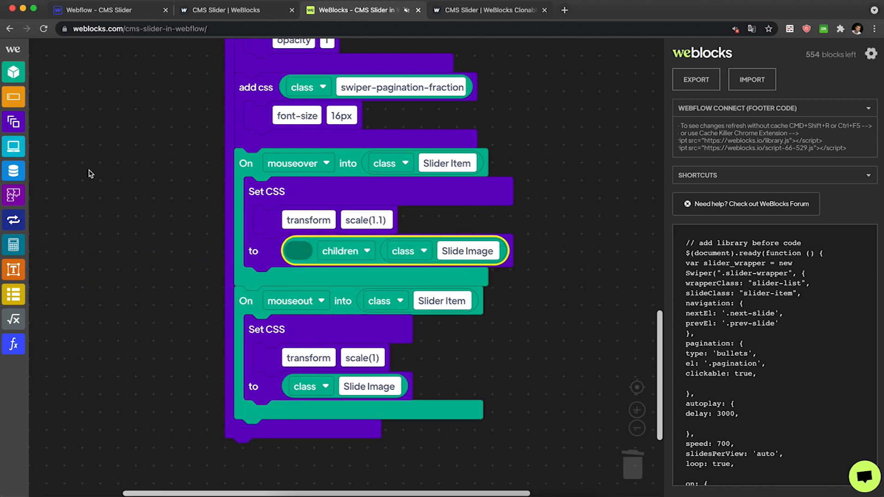
left_click(20, 73)
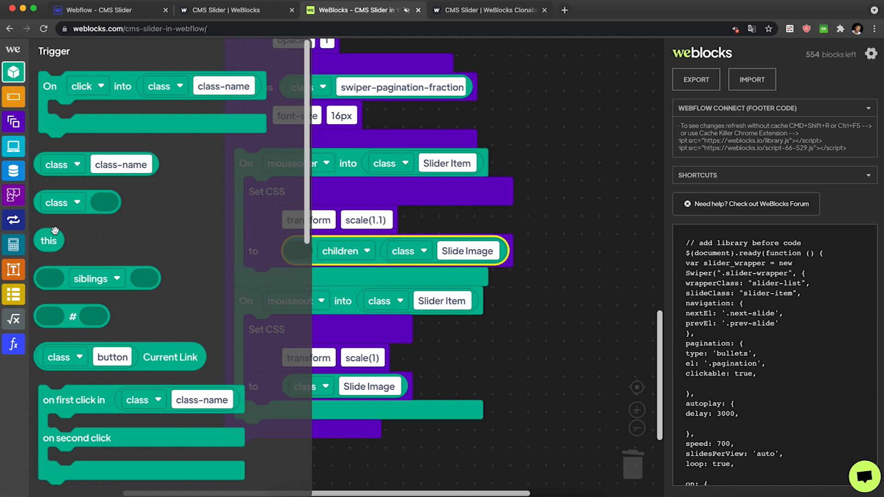
left_click_drag(49, 237, 295, 250)
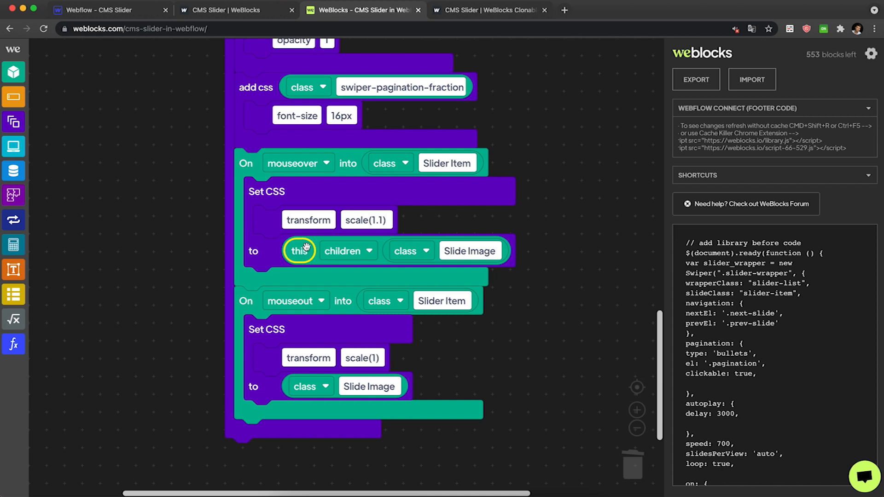
Replace the mouseout Set CSS target with a copy of the this children class Slide Image selector.
left_click(366, 163)
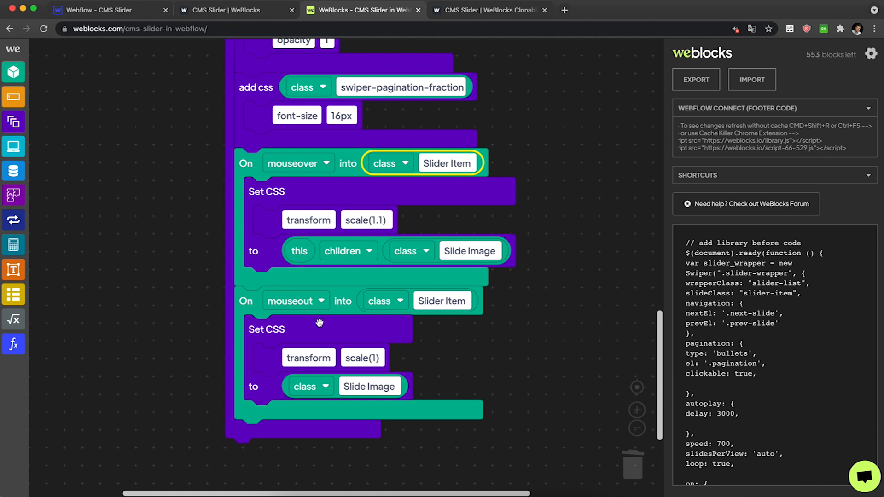
left_click(289, 387)
key("Delete")
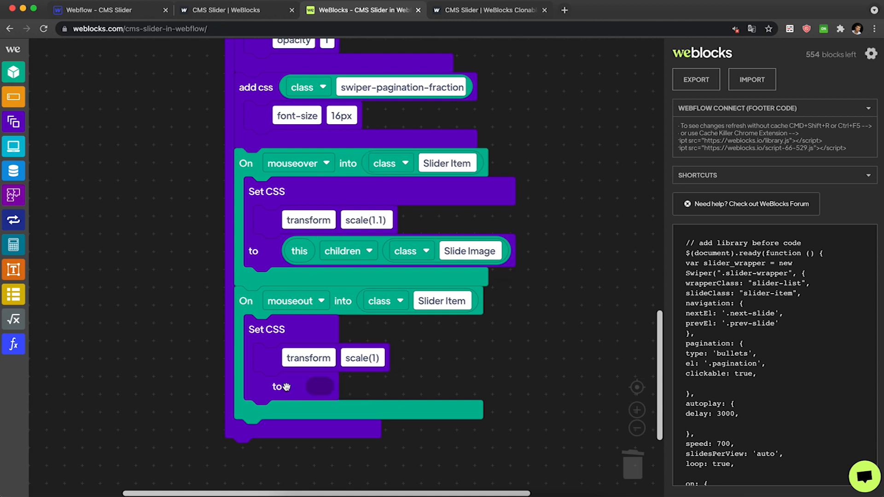
left_click(317, 239)
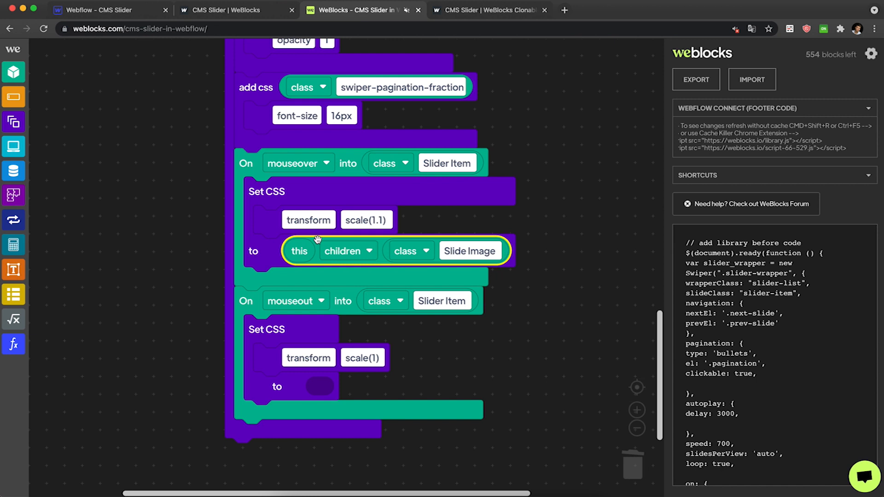
key("super+c")
key("super+v")
left_click_drag(333, 279, 343, 398)
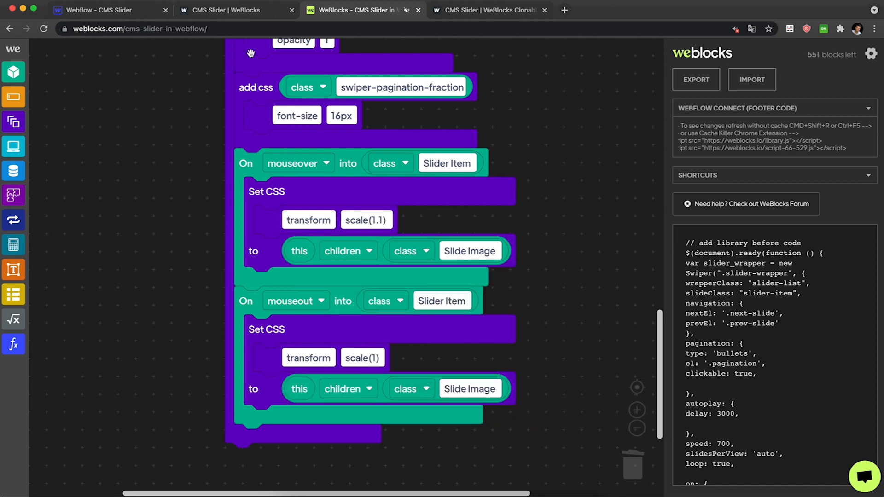
Duplicate the swiper-pagination-fraction add css block directly beneath itself.
left_click(250, 17)
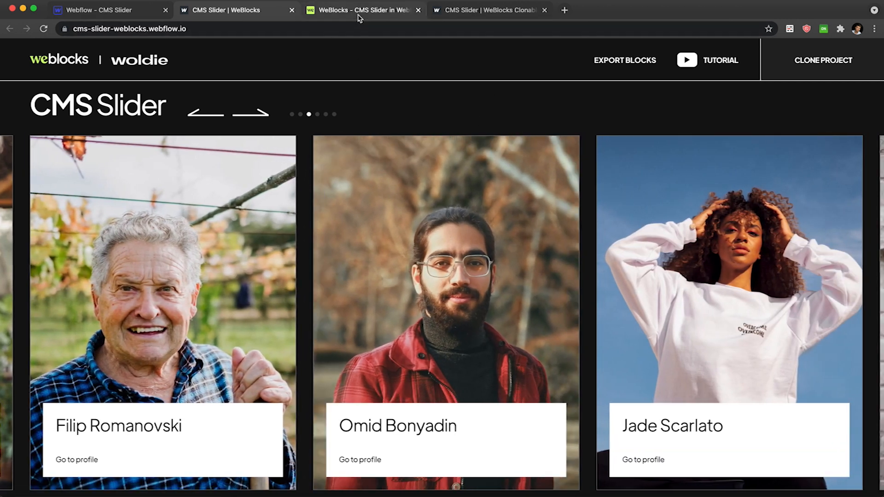
left_click(360, 11)
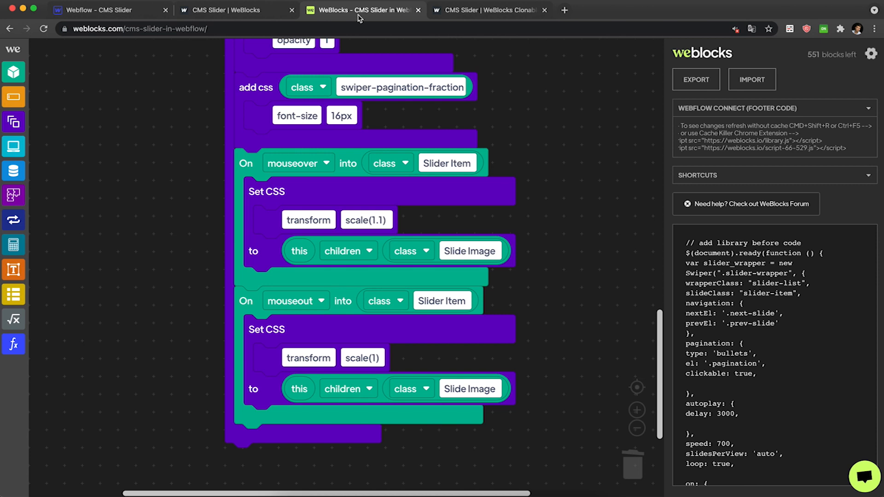
scroll(341, 159, "up", 2)
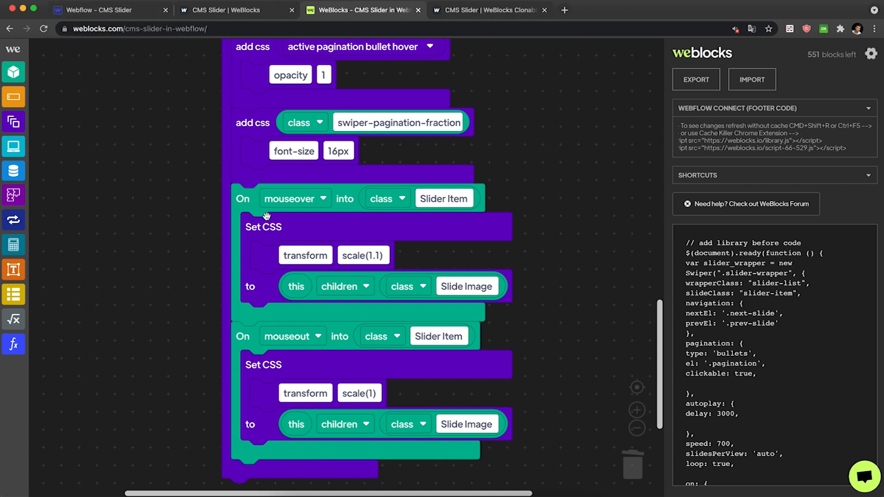
left_click(247, 130)
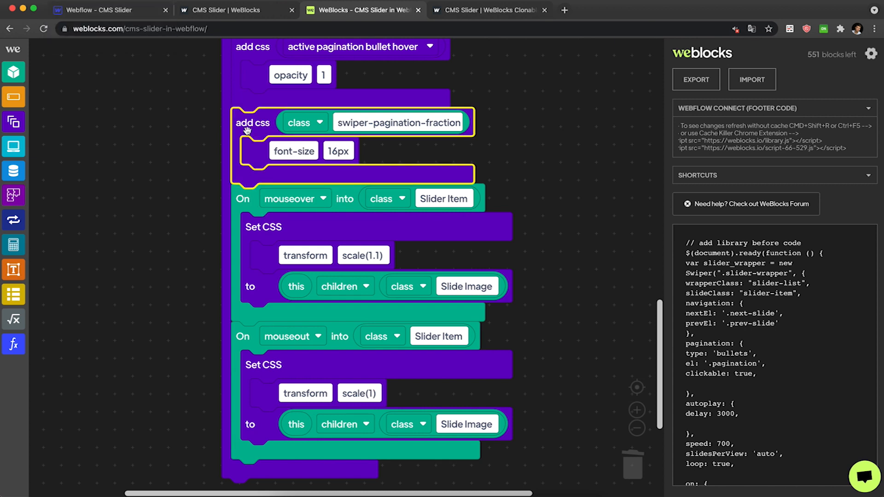
key("super+c")
key("super+v")
left_click_drag(266, 190, 233, 200)
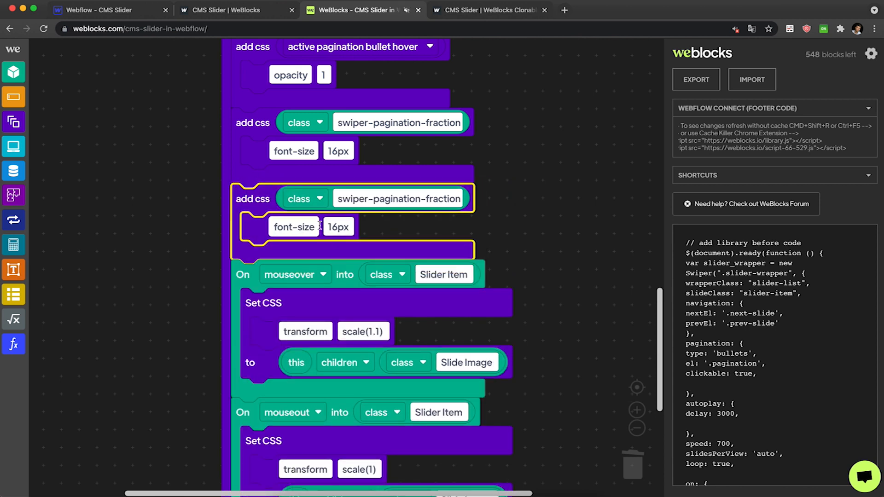
Set the copied add css block's property to transition with a value of .2s.
left_click(303, 228)
type("trans")
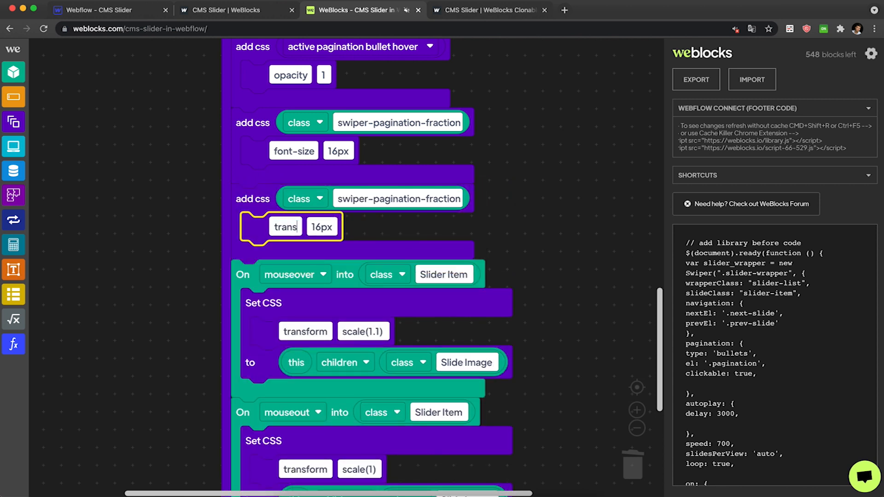
type("ition")
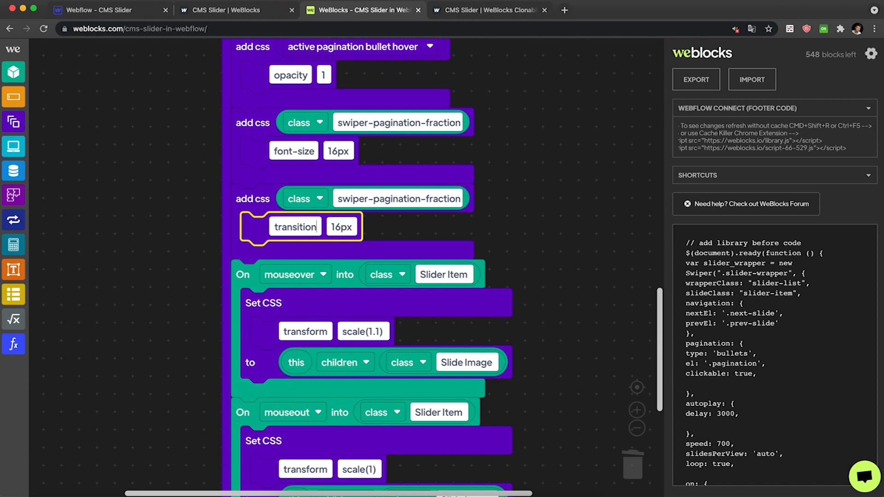
key("Tab")
type(".2s")
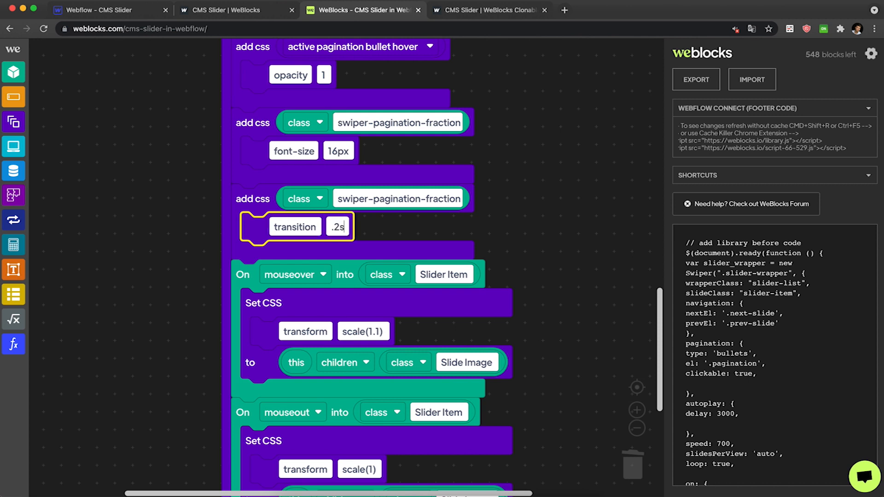
left_click(559, 225)
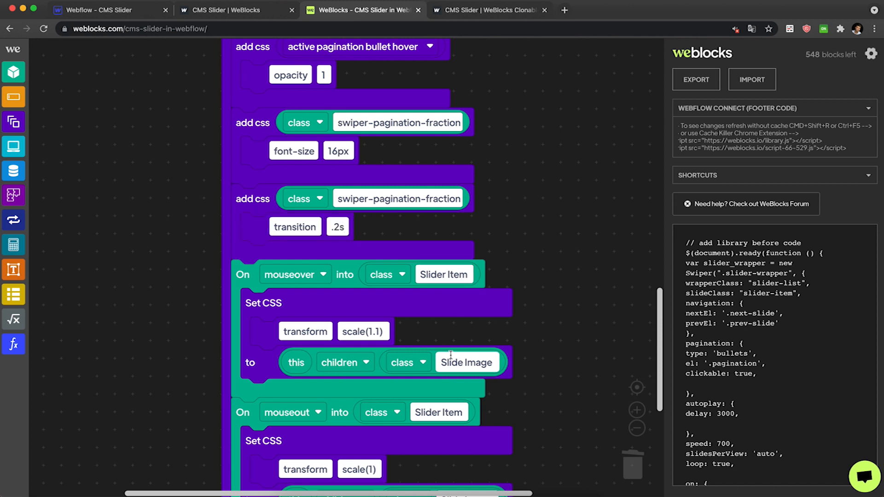
Change the copied add css block's class to Slide Image.
left_click(387, 197)
key("super+v")
left_click(533, 173)
Change the transition value to transform .2s.
left_click(332, 233)
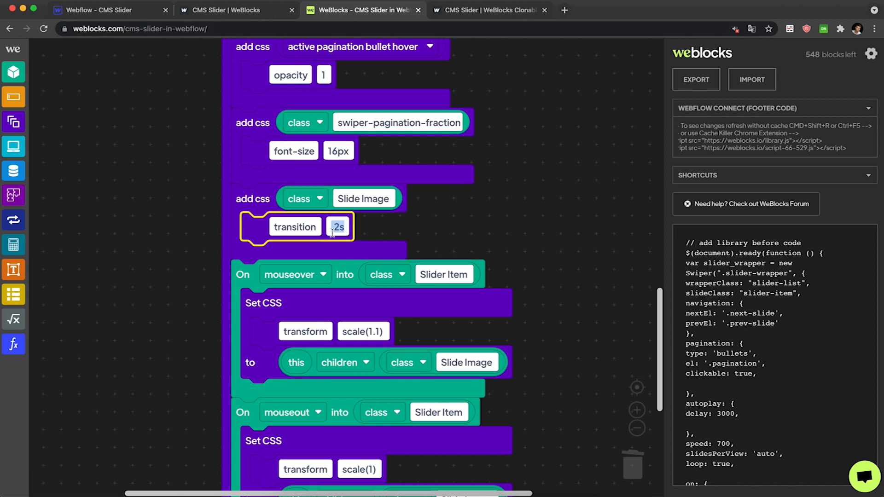
type("op")
key("BackSpace")
key("BackSpace")
type("transform")
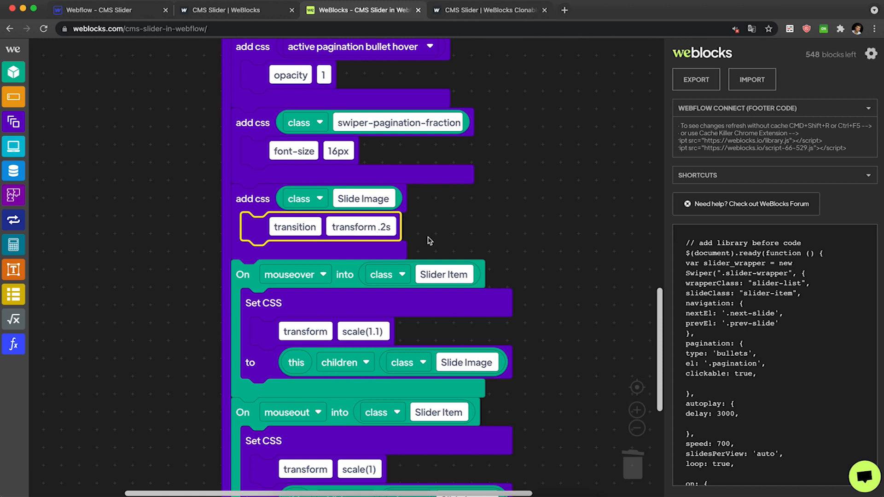
left_click(429, 241)
Compare the published slider's hover behaviour with the clonable example site.
left_click(231, 9)
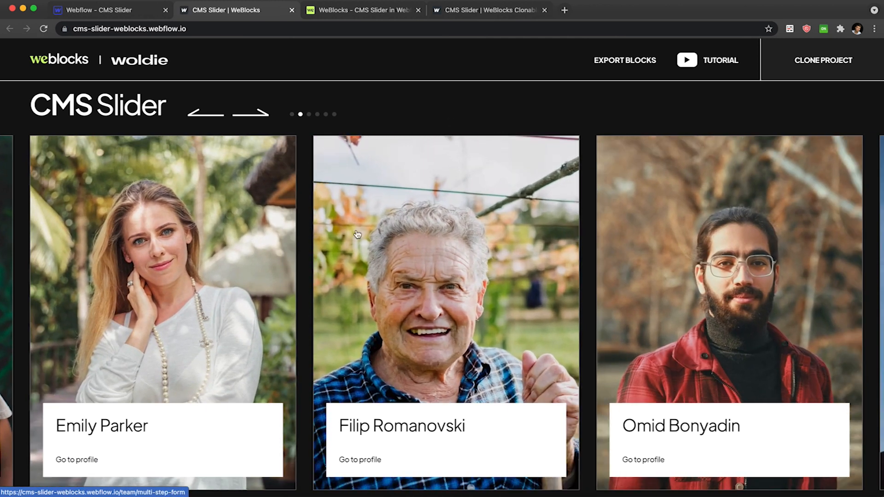
left_click(364, 9)
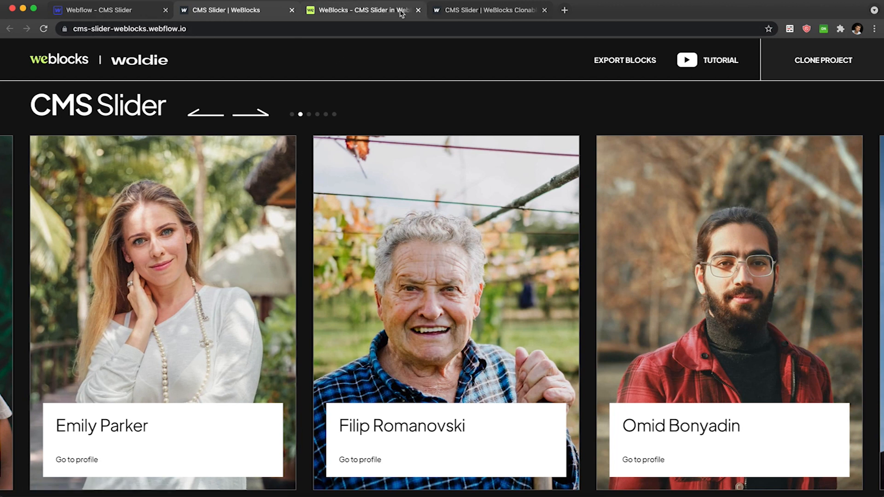
left_click(460, 10)
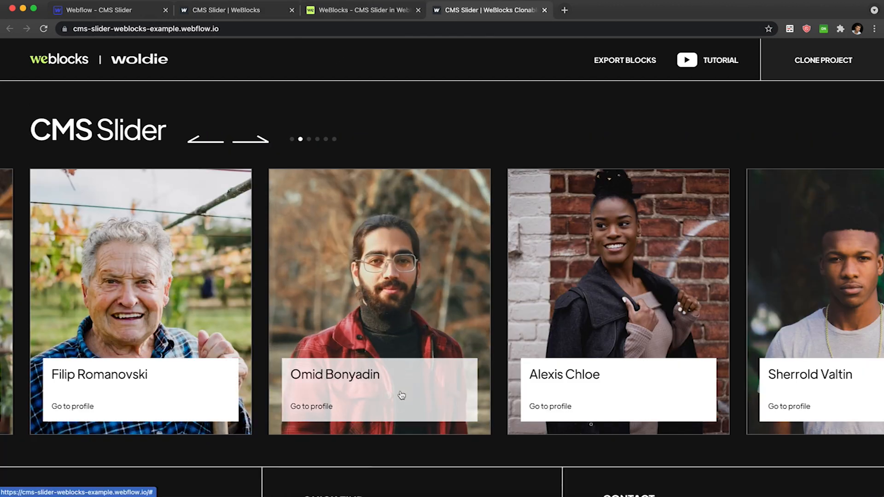
Check the class name of the card's Slide Content element in the Webflow designer.
left_click(132, 16)
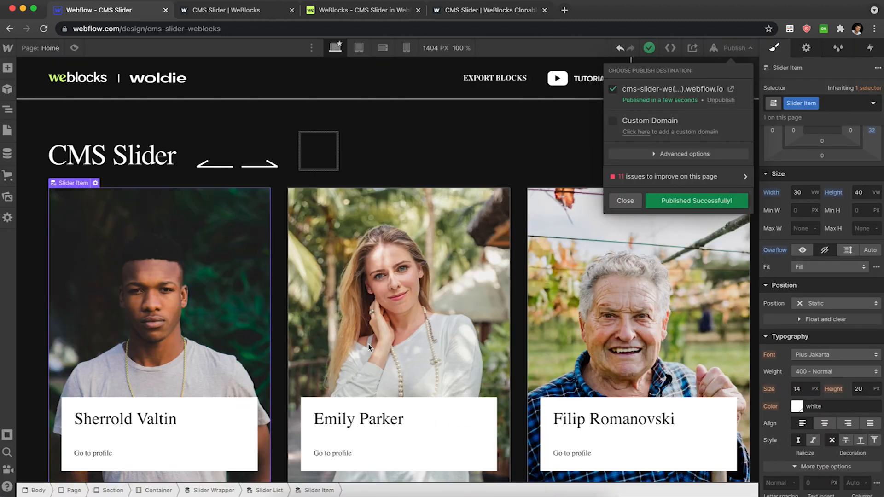
left_click(421, 416)
left_click(437, 409)
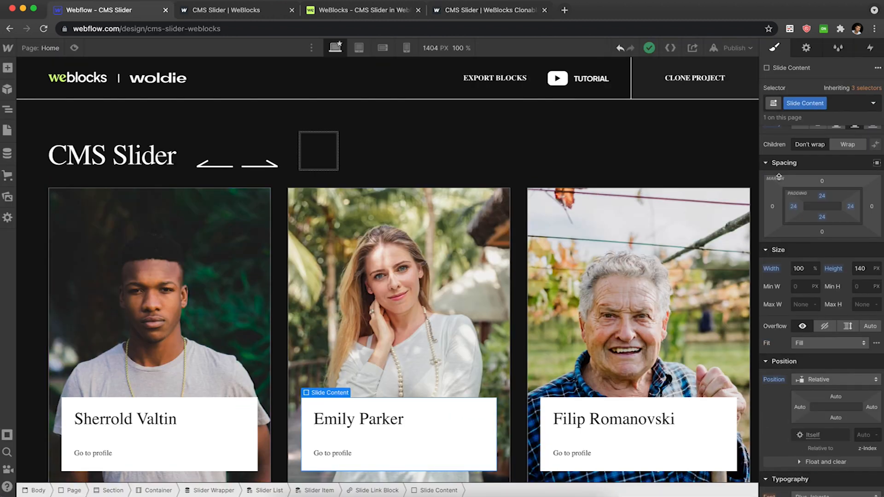
double_click(810, 103)
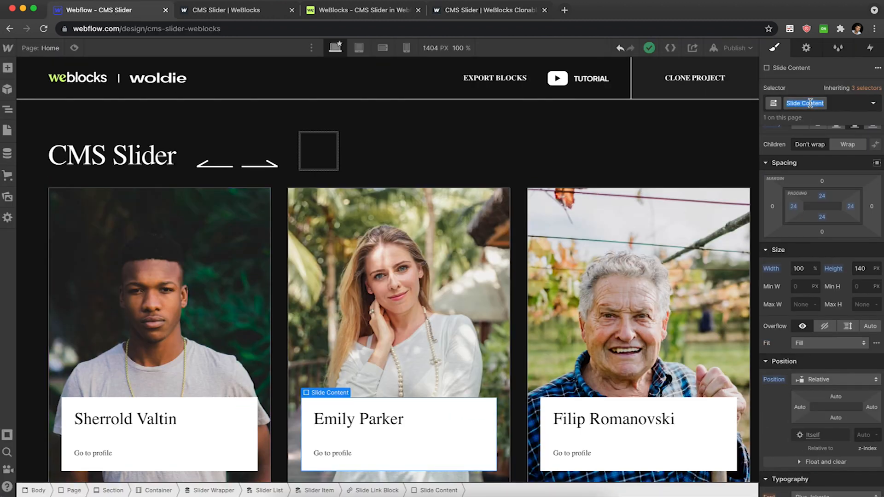
left_click(406, 6)
Duplicate the Set CSS block inside the mouseover trigger beneath the first one.
scroll(337, 177, "down", 3)
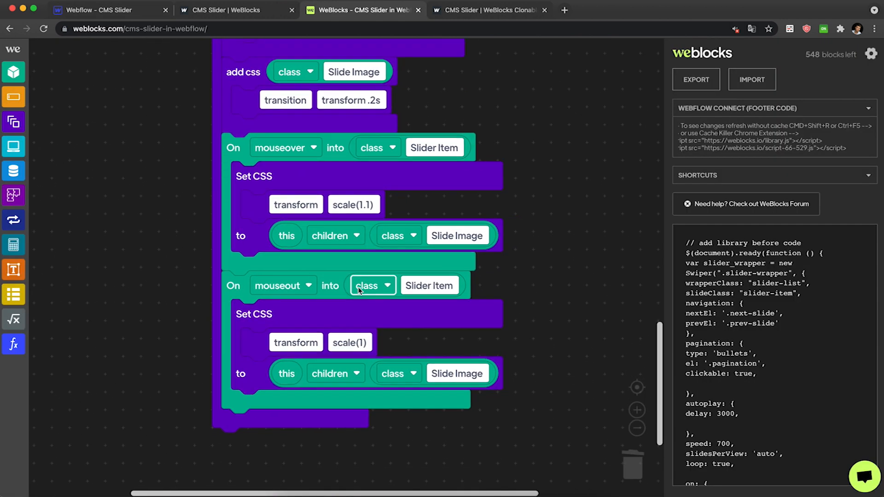
left_click(336, 177)
key("super+v")
left_click_drag(345, 239, 318, 262)
Set the second mouseover Set CSS to opacity .8 on this element's children with class Slide Content.
left_click(300, 296)
type("op")
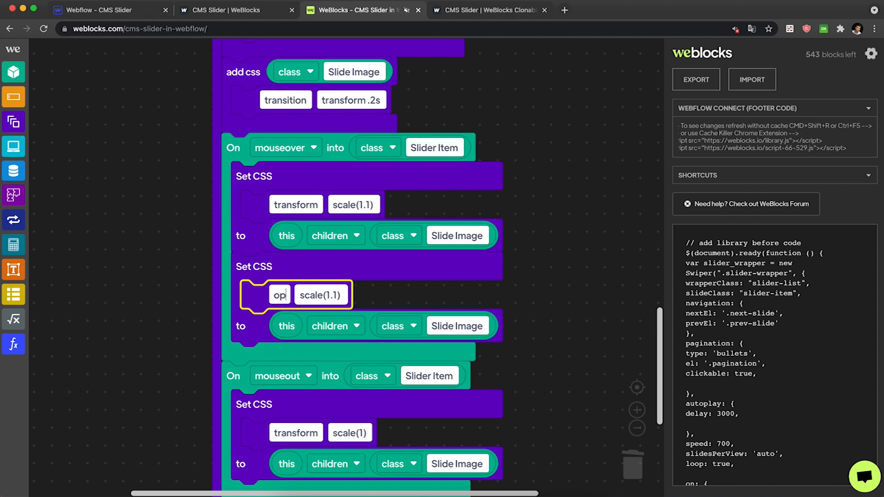
type("acity")
left_click(335, 296)
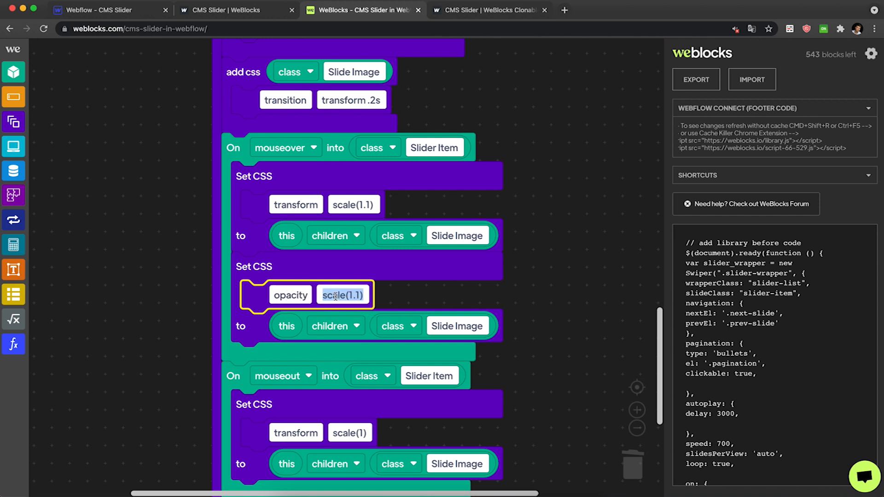
type(".8")
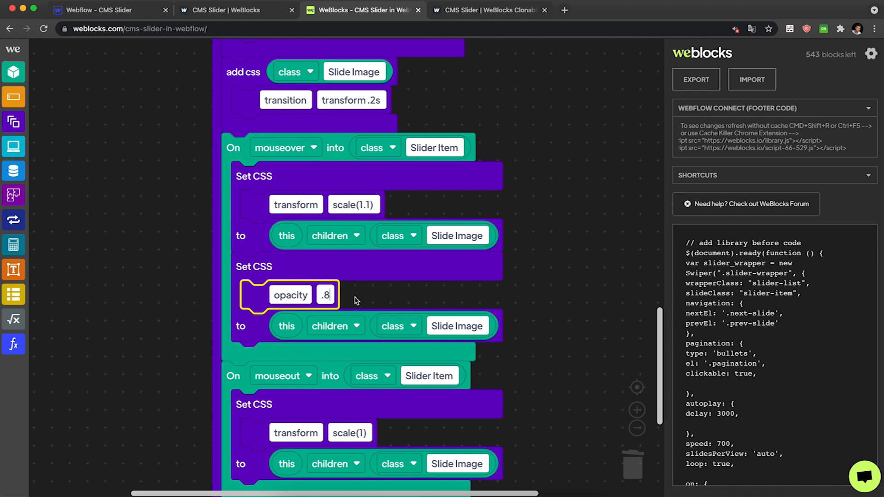
left_click(443, 319)
type("Slide Content")
left_click(547, 293)
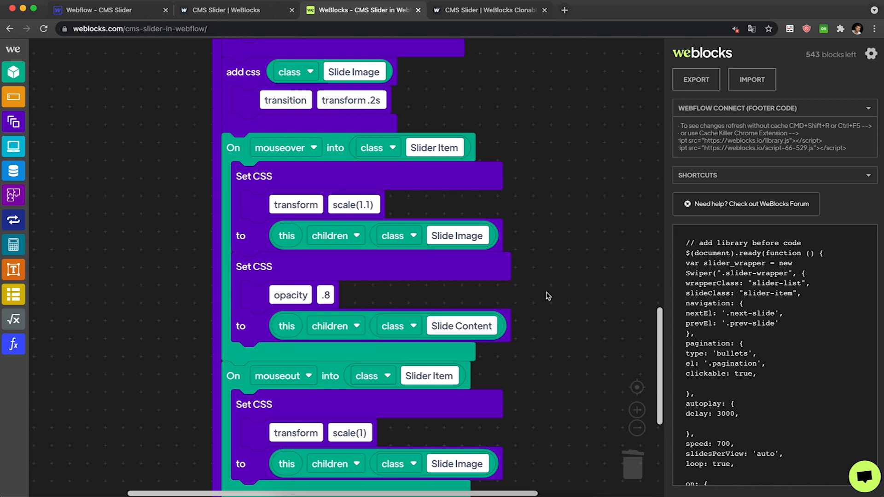
scroll(375, 316, "down", 3)
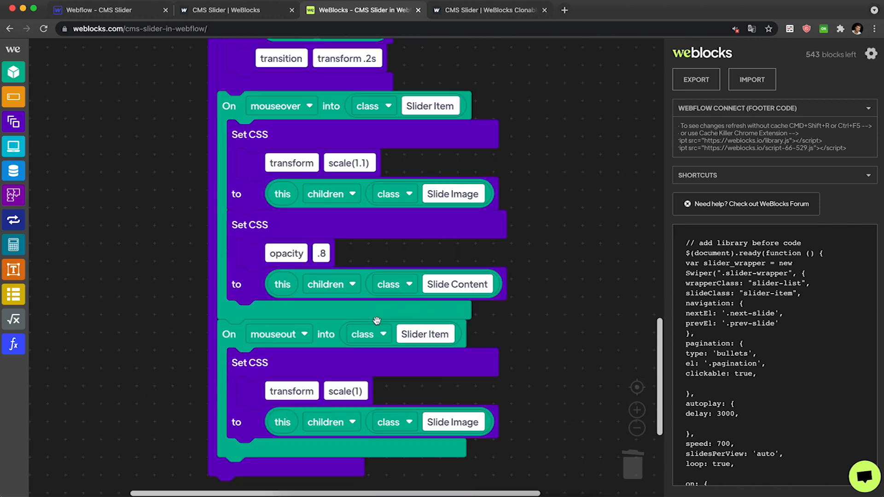
left_click(274, 193)
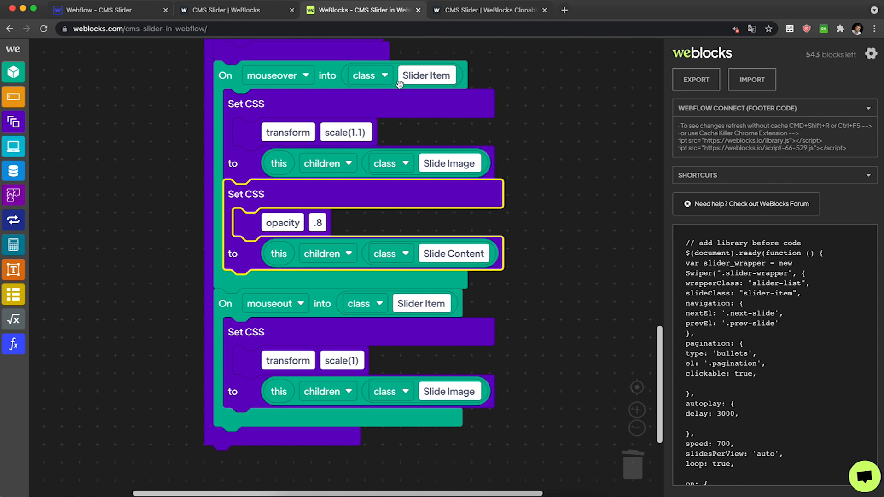
Copy the opacity Set CSS into the mouseout trigger below the scale reset and set its opacity to 1.
key("super+c")
key("super+v")
left_click_drag(296, 259, 272, 406)
left_click(317, 450)
type("1")
left_click(525, 379)
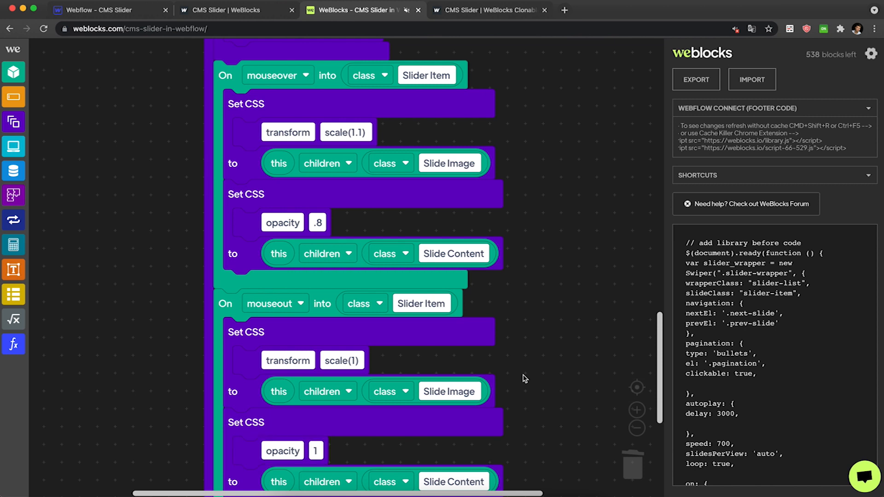
Duplicate the Slide Image transition add css block and change its transition value to opacity .2s.
scroll(493, 247, "up", 4)
left_click(225, 181)
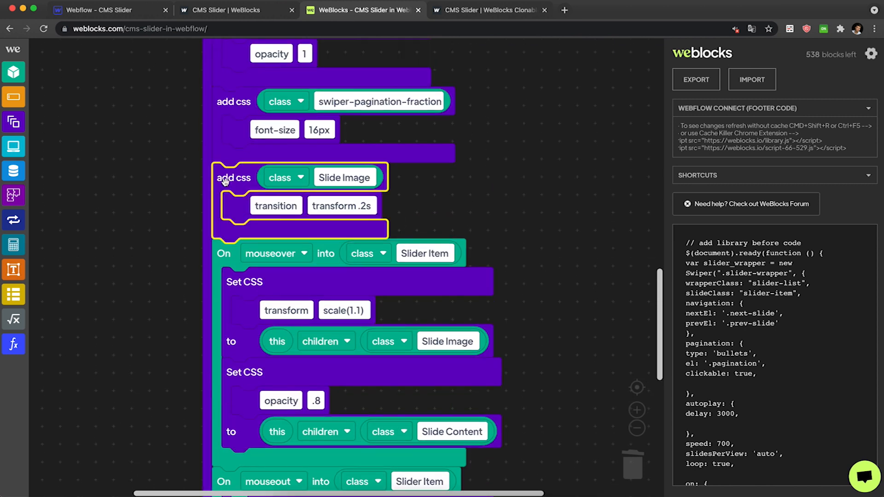
key("super+c")
key("super+v")
left_click_drag(272, 244, 290, 265)
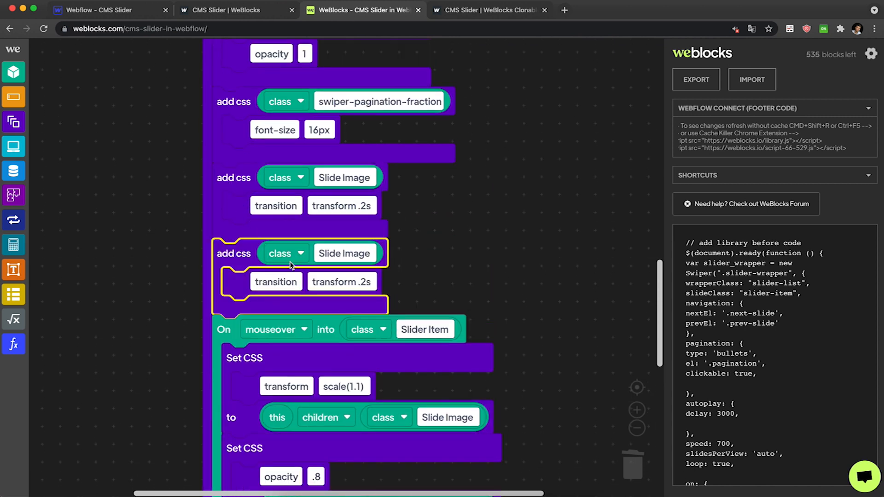
double_click(335, 280)
type("opacity")
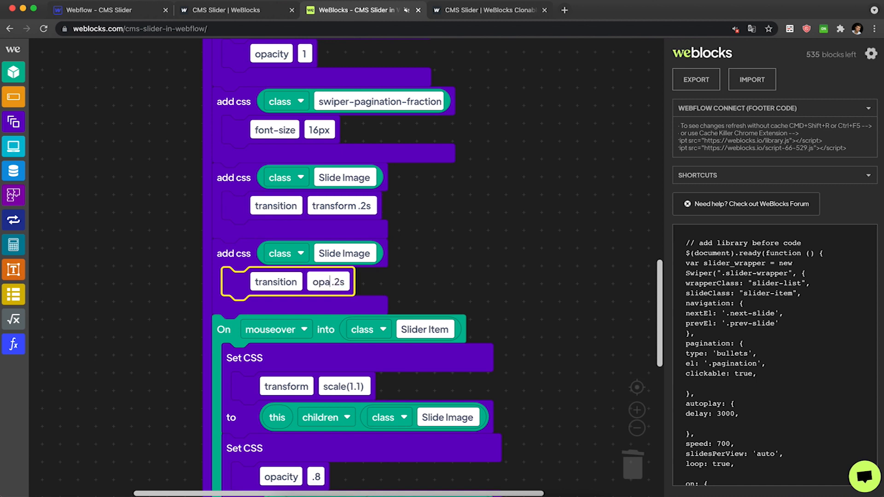
left_click(477, 272)
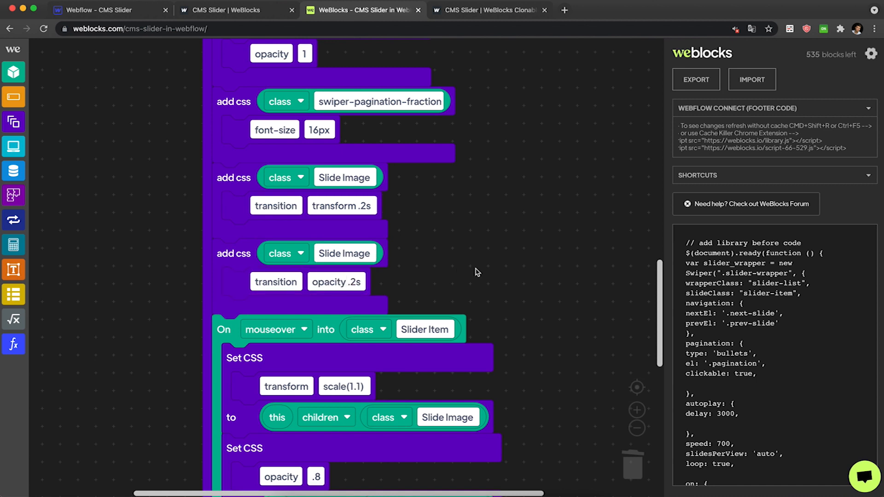
Set the duplicated transition block's class to Slide Content by copying the class name from the mouseover target.
scroll(477, 272, "down", 1)
scroll(449, 394, "down", 2)
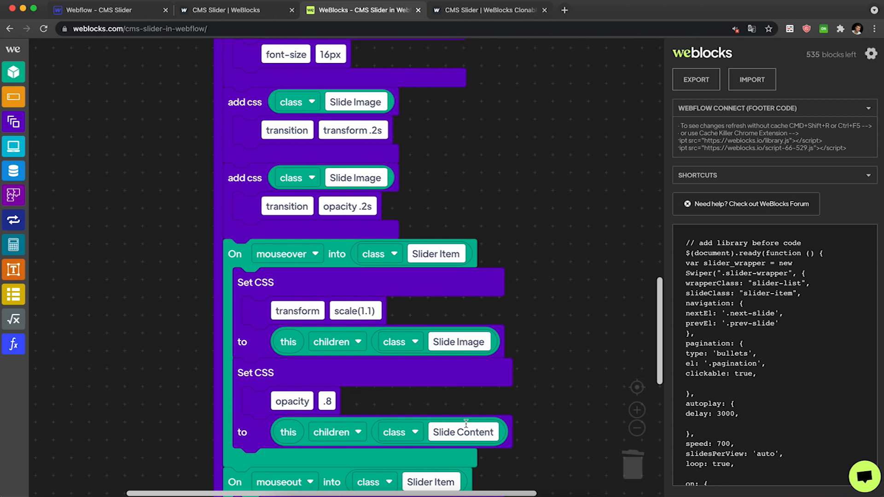
left_click(451, 346)
left_click(464, 432)
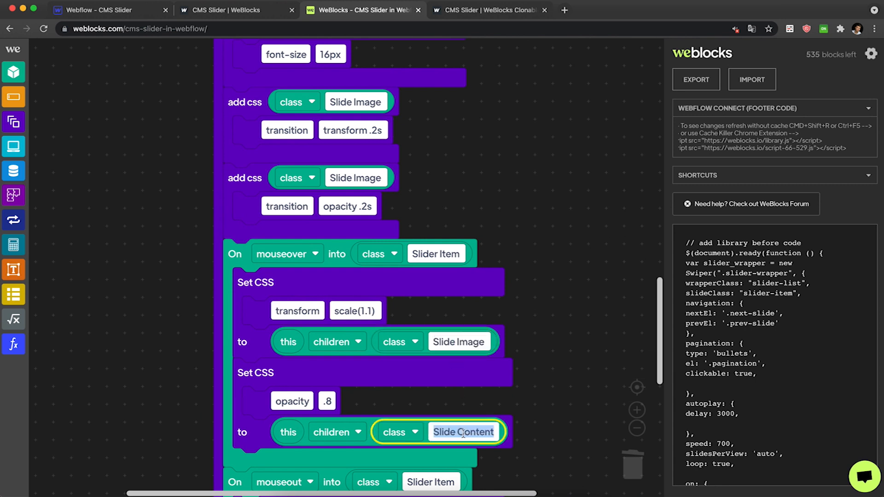
left_click(339, 168)
key("ctrl+v")
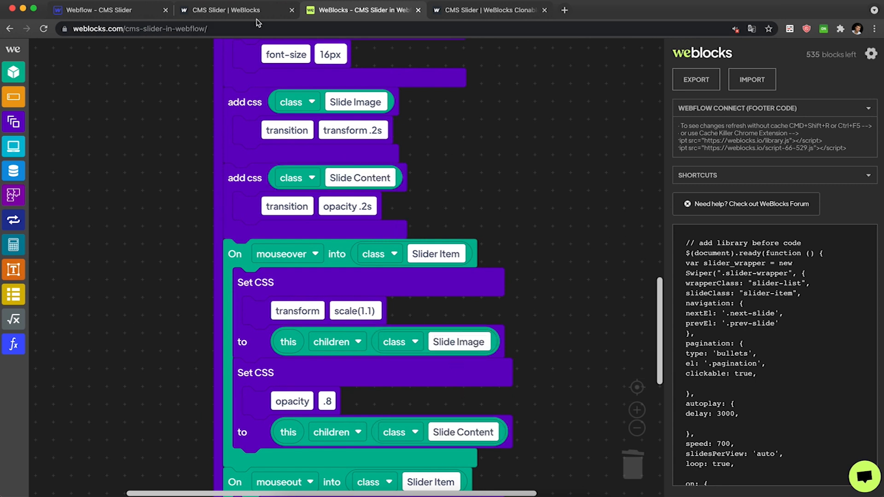
Compare against the slider on the clonable example site before returning to the blocks editor.
left_click(256, 17)
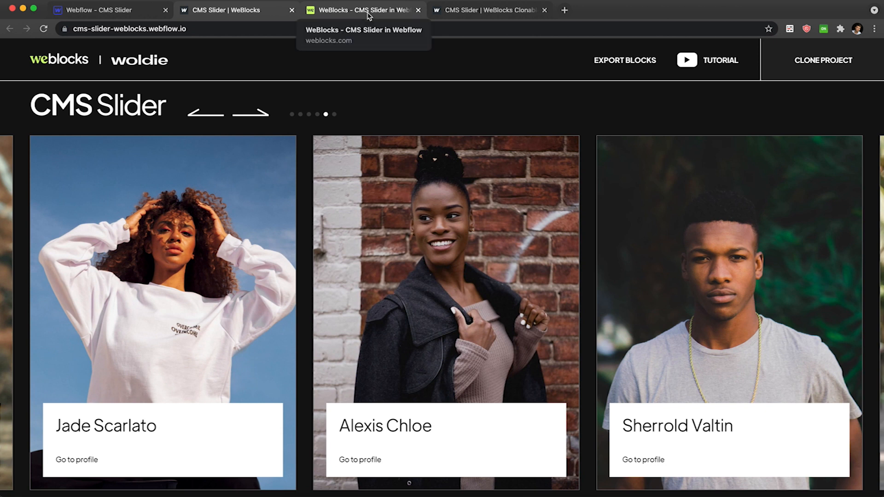
scroll(386, 123, "up", 1)
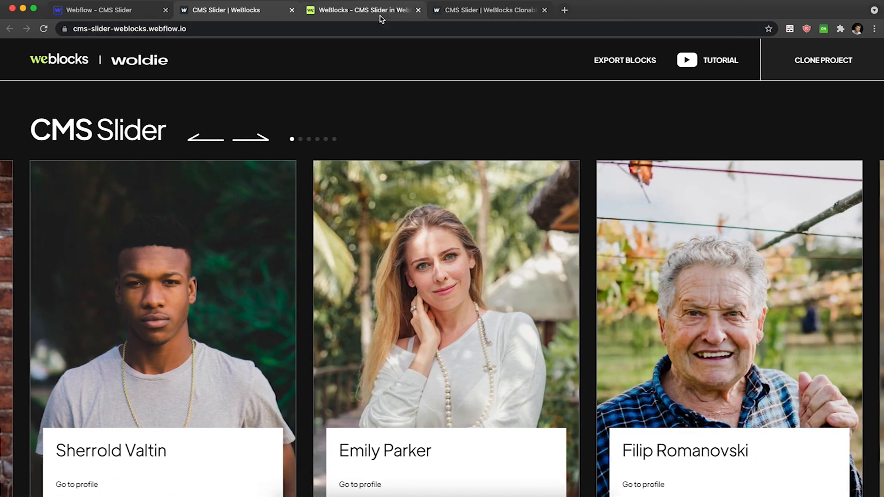
left_click(380, 17)
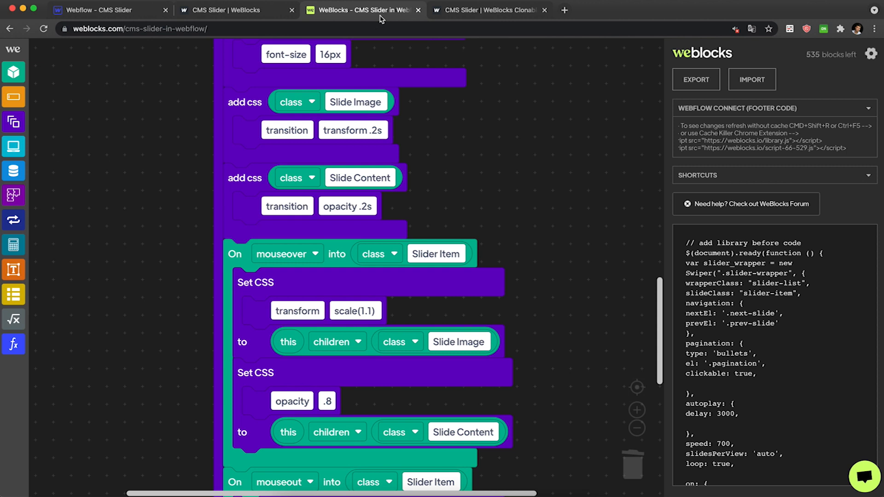
Review the CMS Slider block's pagination type options, then switch back to the example site for comparison.
scroll(382, 155, "up", 6)
scroll(382, 155, "up", 3)
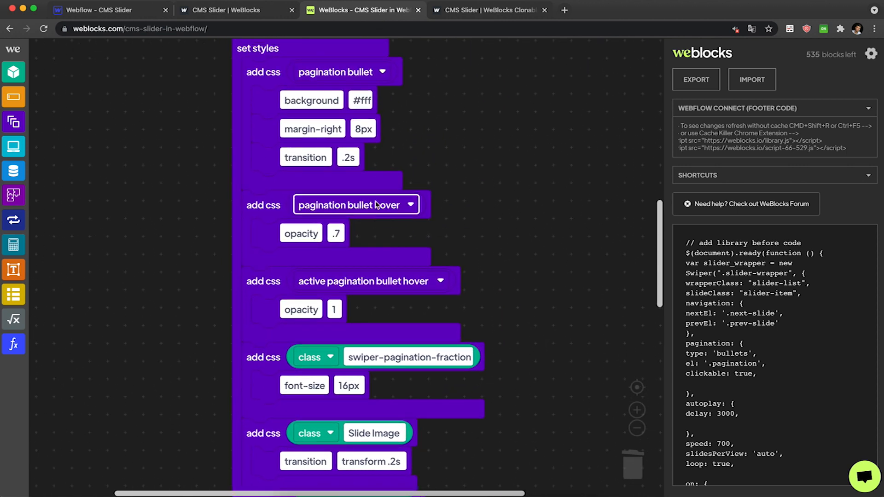
scroll(375, 203, "up", 15)
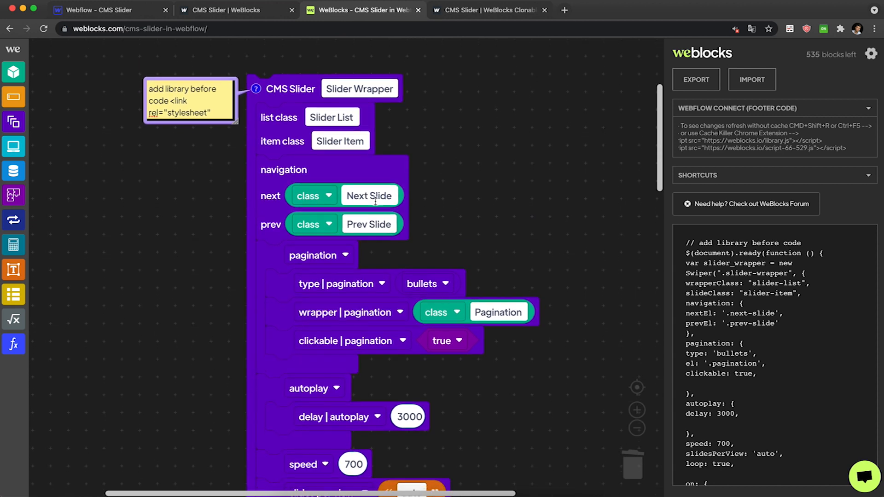
scroll(375, 202, "down", 1)
left_click(426, 253)
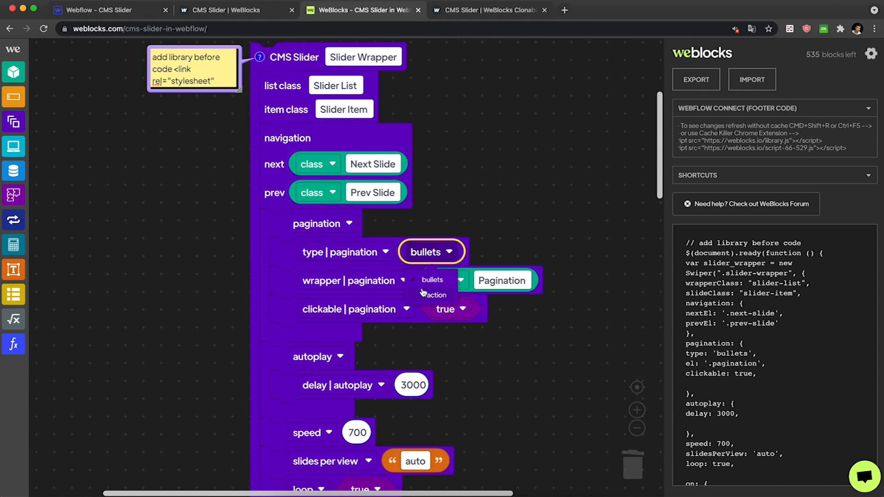
left_click(510, 215)
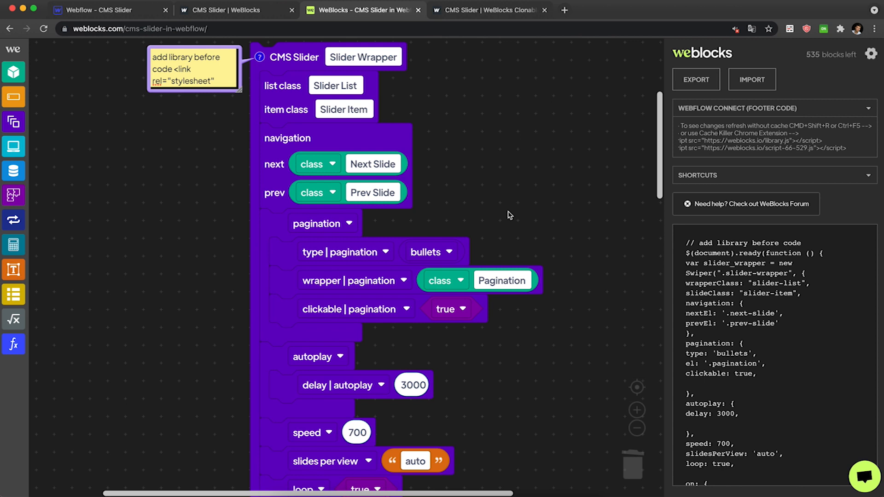
scroll(510, 215, "down", 1)
left_click(310, 88)
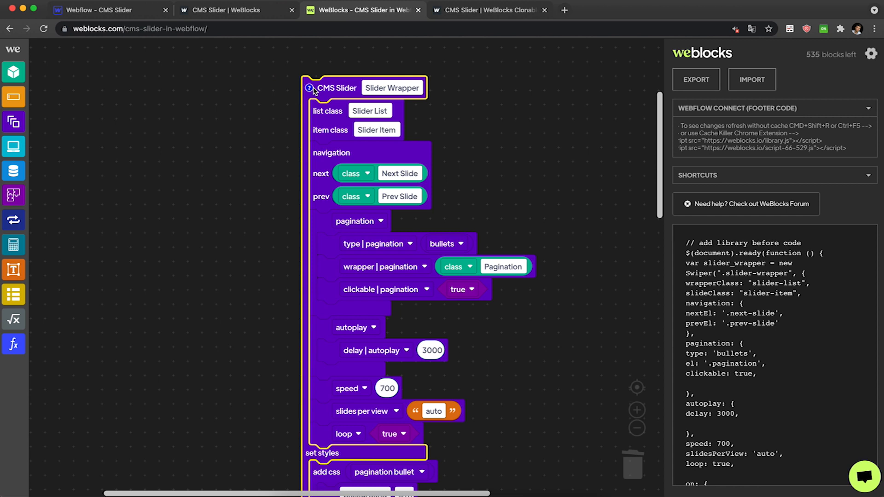
left_click(256, 15)
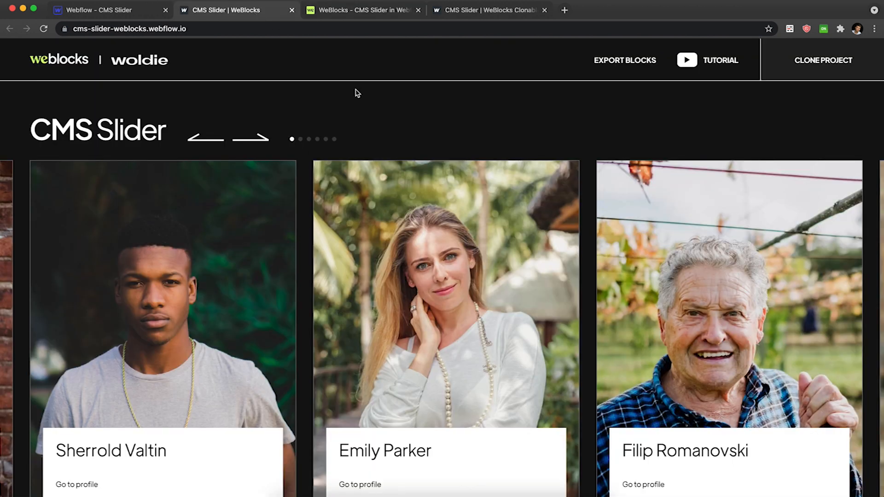